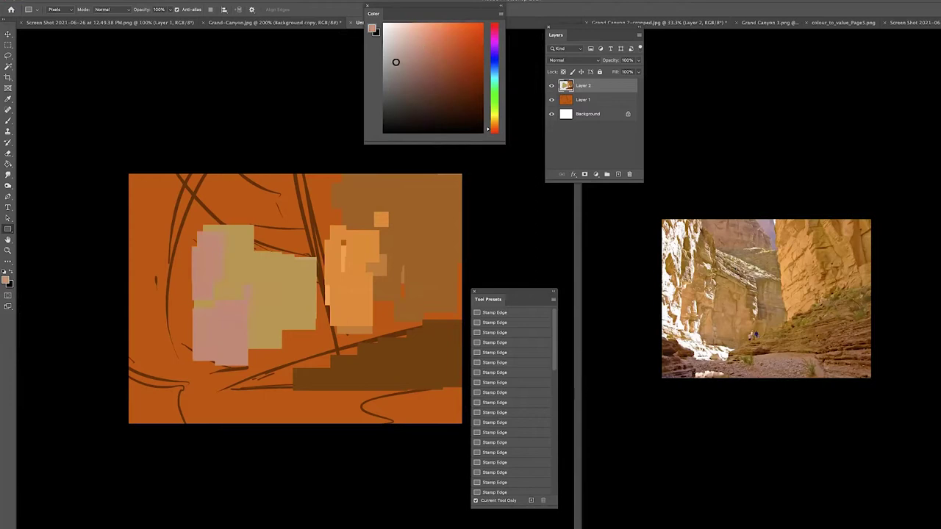
# Step: Block in the distant canyon wall with mauve-grey rectangles and brush an orange edge along the right cliff
pyautogui.moveTo(326, 262); pyautogui.dragTo(294, 305)
pyautogui.moveTo(288, 258); pyautogui.dragTo(305, 336)
pyautogui.press('b')
pyautogui.keyDown('alt'); pyautogui.click(340, 324); pyautogui.keyUp('alt')
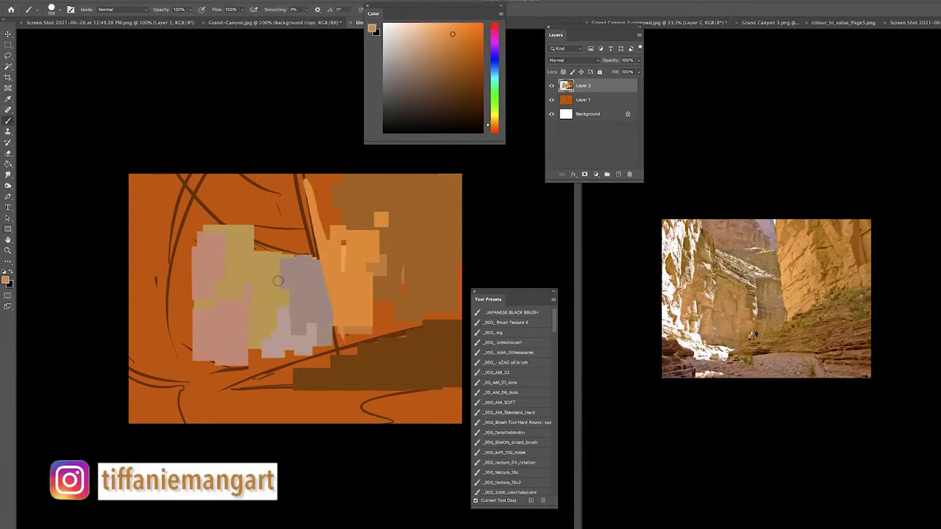
# Step: Block in the left cliff with tan-brown rectangles using a colour sampled from the painting
pyautogui.keyDown('alt'); pyautogui.click(278, 281); pyautogui.keyUp('alt')
pyautogui.press('u')
pyautogui.moveTo(212, 344)
pyautogui.mouseDown()
pyautogui.moveTo(206, 284)
pyautogui.moveTo(175, 263)
pyautogui.moveTo(161, 185)
pyautogui.mouseUp()
pyautogui.moveTo(165, 357); pyautogui.dragTo(141, 294)
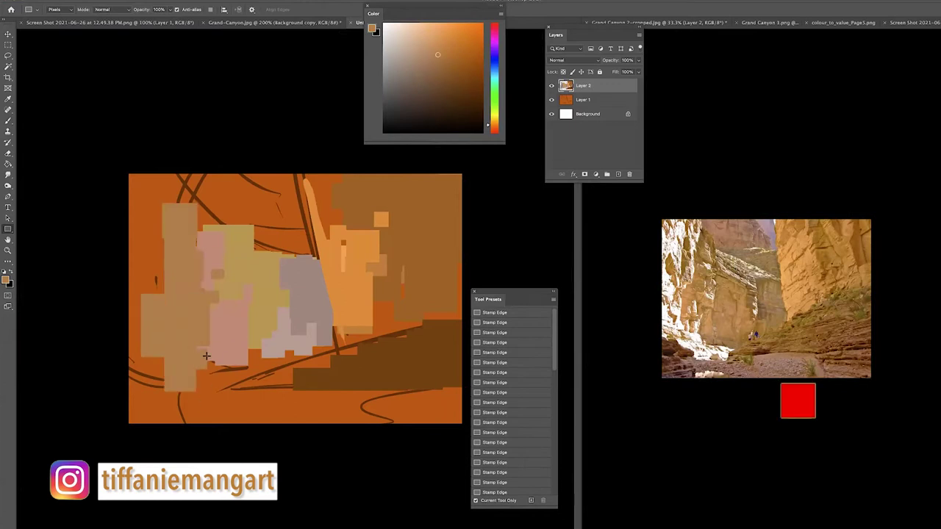
# Step: Brush over the blocked shapes to soften the pink and yellow central rock and the orange right cliff face
pyautogui.press('b')
pyautogui.moveTo(228, 258); pyautogui.dragTo(213, 338)
pyautogui.moveTo(199, 220)
pyautogui.mouseDown()
pyautogui.moveTo(263, 269)
pyautogui.moveTo(279, 338)
pyautogui.mouseUp()
pyautogui.moveTo(345, 316); pyautogui.dragTo(395, 269)
# Step: Brush the brown slope across the lower right foreground and a muted green ridge behind the central rock
pyautogui.keyDown('alt'); pyautogui.click(411, 352); pyautogui.keyUp('alt')
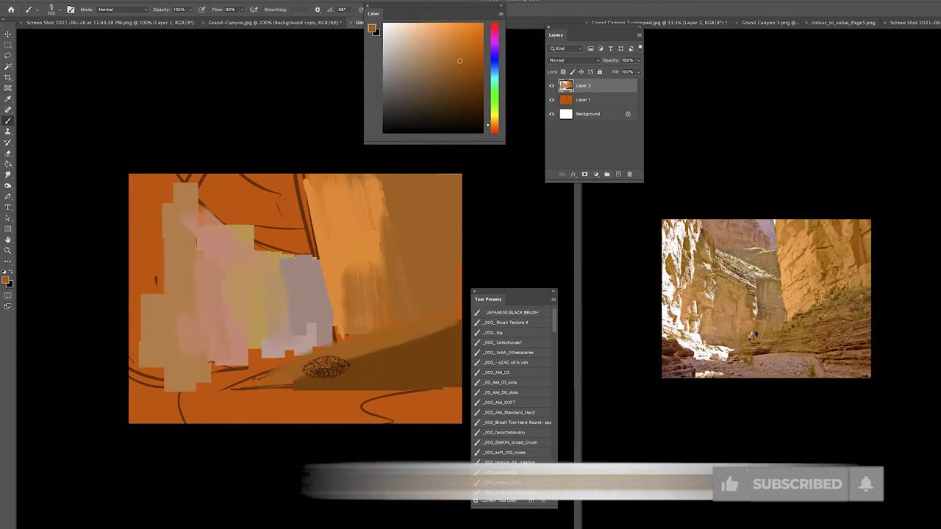
pyautogui.moveTo(279, 382); pyautogui.dragTo(456, 323)
pyautogui.keyDown('alt'); pyautogui.click(301, 294); pyautogui.keyUp('alt')
pyautogui.moveTo(249, 227)
pyautogui.mouseDown()
pyautogui.moveTo(294, 220)
pyautogui.moveTo(273, 221)
pyautogui.moveTo(284, 241)
pyautogui.mouseUp()
# Step: Sample a mauve-pink and fill the far canyon wall at the top of the painting with rectangles
pyautogui.keyDown('alt'); pyautogui.click(176, 294); pyautogui.keyUp('alt')
pyautogui.keyDown('alt'); pyautogui.click(263, 221); pyautogui.keyUp('alt')
pyautogui.press('i')
pyautogui.click(212, 247)
pyautogui.press('u')
pyautogui.moveTo(200, 175)
pyautogui.mouseDown()
pyautogui.moveTo(224, 203)
pyautogui.moveTo(252, 208)
pyautogui.mouseUp()
pyautogui.moveTo(252, 175); pyautogui.dragTo(286, 213)
# Step: Brush the left cliff in warm brown and darken the lower left corner of the painting
pyautogui.press('b')
pyautogui.keyDown('alt'); pyautogui.click(293, 331); pyautogui.keyUp('alt')
pyautogui.click(492, 125)
pyautogui.moveTo(175, 178)
pyautogui.mouseDown()
pyautogui.moveTo(158, 341)
pyautogui.moveTo(235, 400)
pyautogui.mouseUp()
pyautogui.keyDown('alt'); pyautogui.click(153, 321); pyautogui.keyUp('alt')
pyautogui.moveTo(132, 375)
pyautogui.mouseDown()
pyautogui.moveTo(191, 401)
pyautogui.moveTo(158, 422)
pyautogui.moveTo(221, 419)
pyautogui.mouseUp()
# Step: Paint a dark purple shadow in the lower right foreground and brush brown over the slope above it
pyautogui.click(491, 37)
pyautogui.moveTo(367, 393)
pyautogui.mouseDown()
pyautogui.moveTo(326, 388)
pyautogui.moveTo(455, 412)
pyautogui.mouseUp()
pyautogui.keyDown('alt'); pyautogui.click(441, 312); pyautogui.keyUp('alt')
pyautogui.moveTo(346, 360); pyautogui.dragTo(407, 327)
# Step: Extend the base of the central rock and block in the canyon floor with mauve-pink rectangles
pyautogui.moveTo(324, 309)
pyautogui.mouseDown()
pyautogui.moveTo(235, 346)
pyautogui.moveTo(236, 383)
pyautogui.moveTo(226, 388)
pyautogui.mouseUp()
pyautogui.keyDown('alt'); pyautogui.click(298, 302); pyautogui.keyUp('alt')
pyautogui.keyDown('alt'); pyautogui.click(242, 327); pyautogui.keyUp('alt')
pyautogui.press('u')
pyautogui.moveTo(173, 302)
pyautogui.mouseDown()
pyautogui.moveTo(193, 347)
pyautogui.moveTo(234, 372)
pyautogui.moveTo(367, 403)
pyautogui.mouseUp()
pyautogui.moveTo(426, 409); pyautogui.dragTo(242, 423)
pyautogui.moveTo(386, 397); pyautogui.dragTo(242, 420)
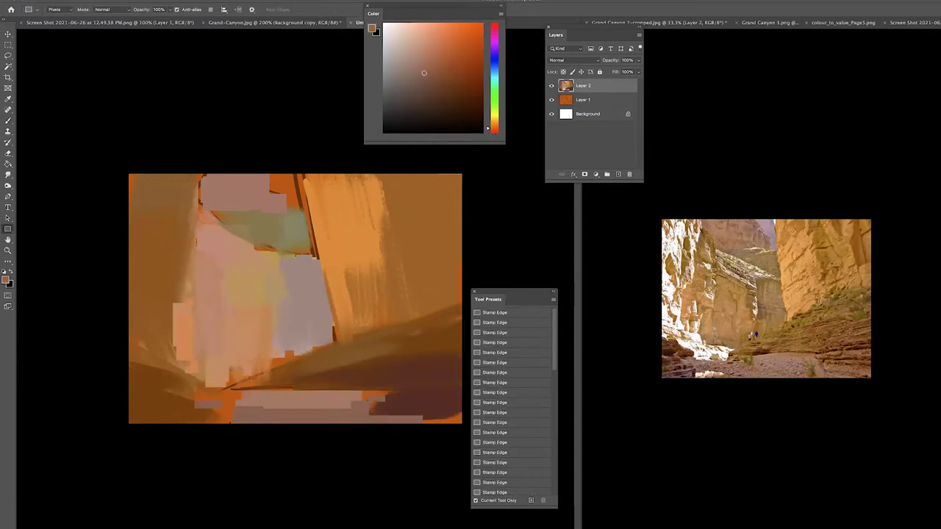
# Step: Duplicate the painted layer several times and merge the copies into a single layer
pyautogui.hotkey('ctrl', 'j')
pyautogui.hotkey('ctrl', 'j')
pyautogui.hotkey('ctrl', 'j')
pyautogui.hotkey('ctrl', 'j')
pyautogui.hotkey('ctrl', 'j')
pyautogui.hotkey('ctrl', 'e')
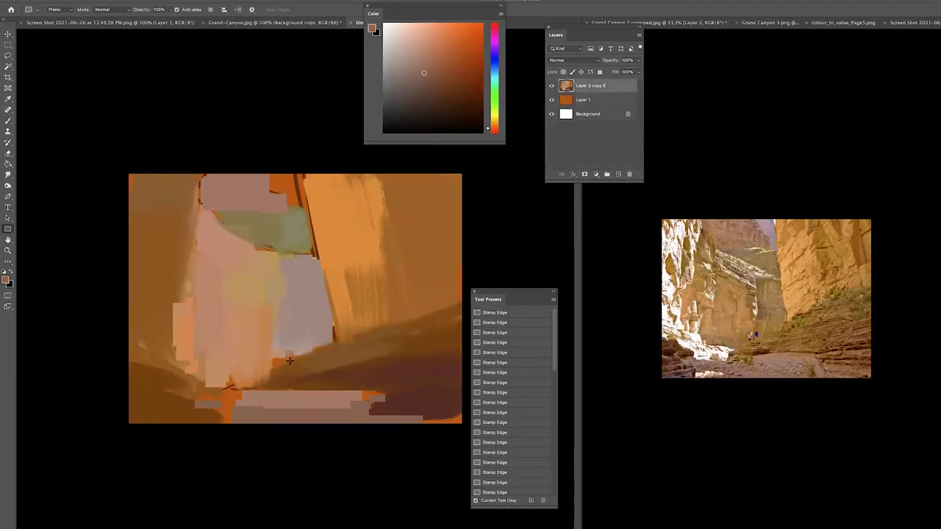
# Step: Scatter grey-blue and dark mauve rectangles along the foreground as rocks on the canyon floor
pyautogui.press('i')
pyautogui.hotkey('ctrl', '-')
pyautogui.moveTo(226, 375); pyautogui.dragTo(414, 380)
pyautogui.click(391, 328)
pyautogui.press('u')
pyautogui.moveTo(366, 360); pyautogui.dragTo(403, 366)
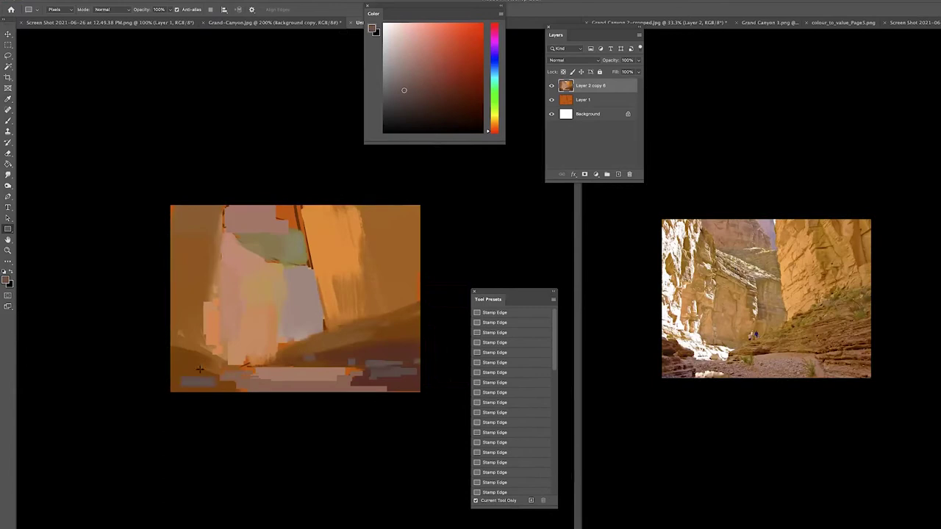
# Step: Sample the right cliff and add olive-green rectangles across its face
pyautogui.press('i')
pyautogui.click(356, 220)
pyautogui.press('u')
pyautogui.moveTo(332, 219); pyautogui.dragTo(326, 239)
pyautogui.moveTo(366, 206); pyautogui.dragTo(405, 292)
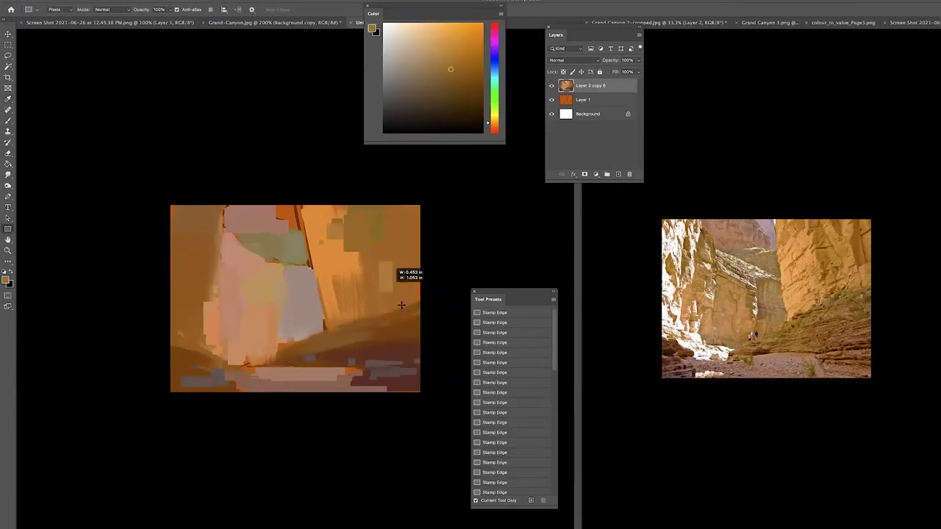
# Step: Brush olive-brown tones over the left cliff and its inner edge
pyautogui.press('b')
pyautogui.keyDown('alt'); pyautogui.click(228, 235); pyautogui.keyUp('alt')
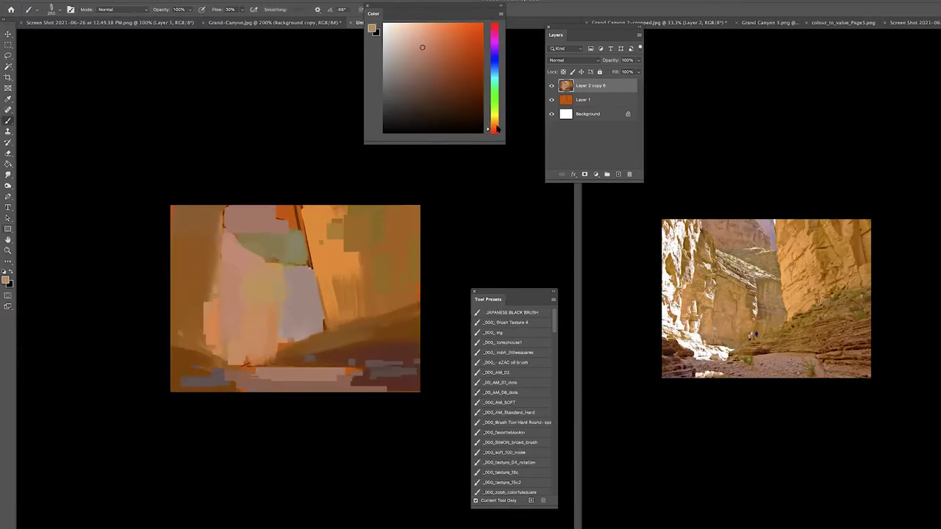
pyautogui.keyDown('alt'); pyautogui.click(229, 235); pyautogui.keyUp('alt')
pyautogui.moveTo(226, 243); pyautogui.dragTo(225, 235)
pyautogui.moveTo(191, 286)
pyautogui.mouseDown()
pyautogui.moveTo(184, 316)
pyautogui.moveTo(184, 249)
pyautogui.mouseUp()
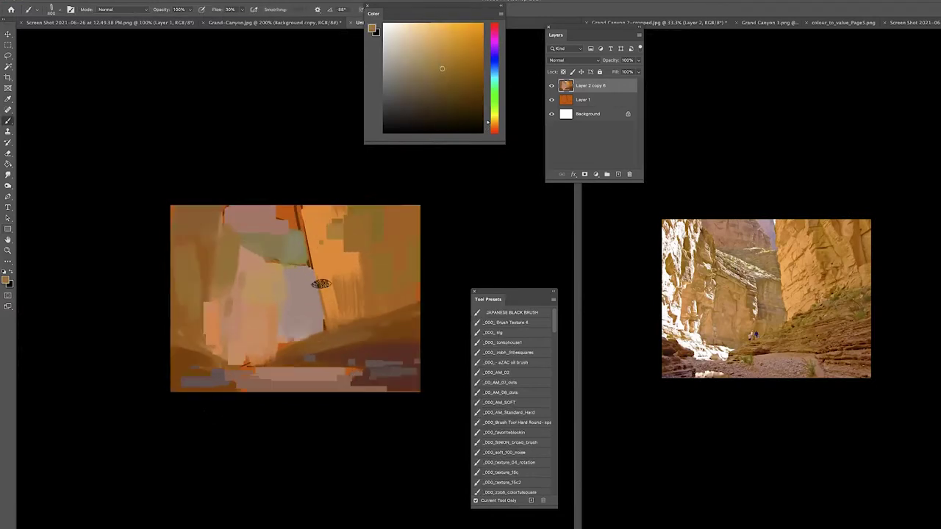
# Step: Add a new layer and brush cream highlights along the ridges and edge of the central rock
pyautogui.hotkey('ctrl', 'shift', 'alt', 'n')
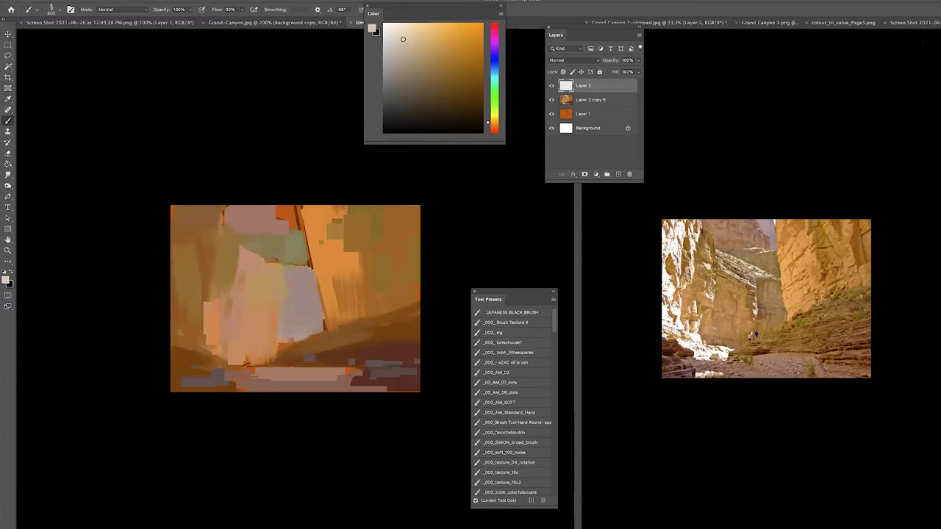
pyautogui.moveTo(236, 243); pyautogui.dragTo(286, 294)
pyautogui.keyDown('alt'); pyautogui.click(239, 255); pyautogui.keyUp('alt')
pyautogui.keyDown('alt'); pyautogui.click(316, 278); pyautogui.keyUp('alt')
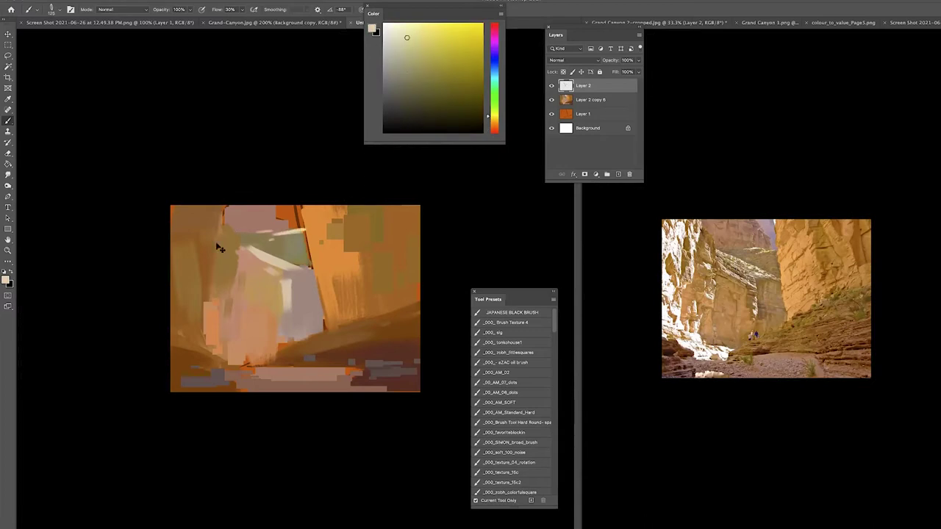
# Step: Paint a blue-violet patch of sky between the far canyon wall and the right cliff
pyautogui.keyDown('alt'); pyautogui.click(303, 220); pyautogui.keyUp('alt')
pyautogui.keyDown('alt'); pyautogui.click(305, 294); pyautogui.keyUp('alt')
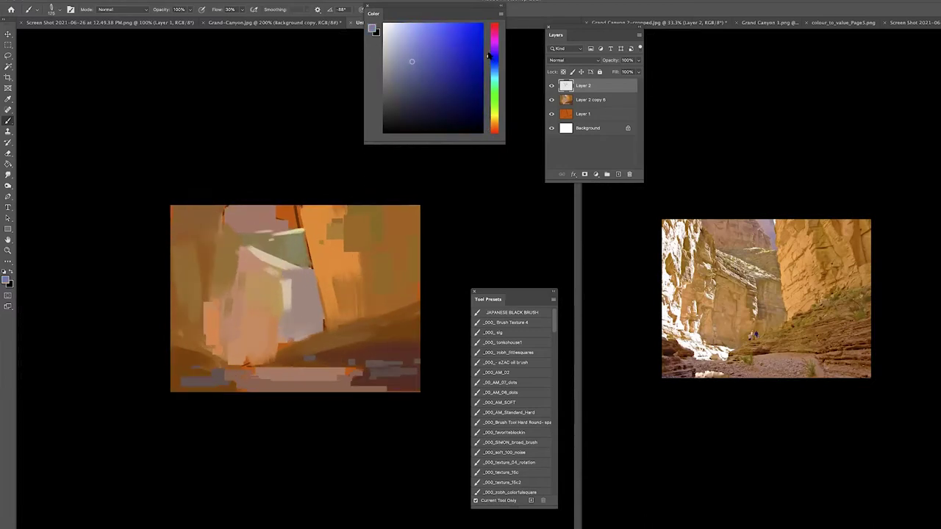
pyautogui.keyDown('alt'); pyautogui.click(279, 218); pyautogui.keyUp('alt')
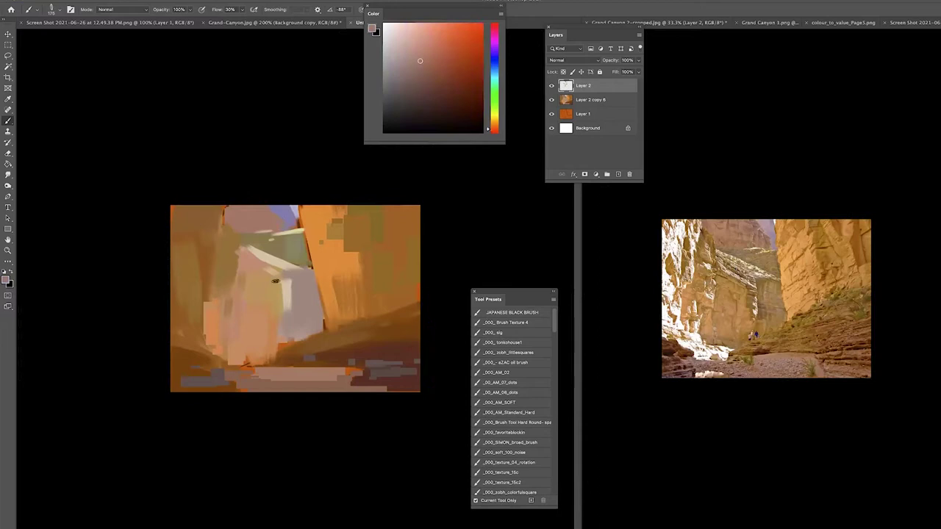
# Step: Brush cream sunlit strokes down the left cliff face
pyautogui.keyDown('alt'); pyautogui.click(242, 217); pyautogui.keyUp('alt')
pyautogui.moveTo(221, 207); pyautogui.dragTo(210, 283)
pyautogui.moveTo(187, 231); pyautogui.dragTo(207, 346)
# Step: Choose a brighter cream and place small rectangle highlights at the base of the left cliff and along the rock edges
pyautogui.press('u')
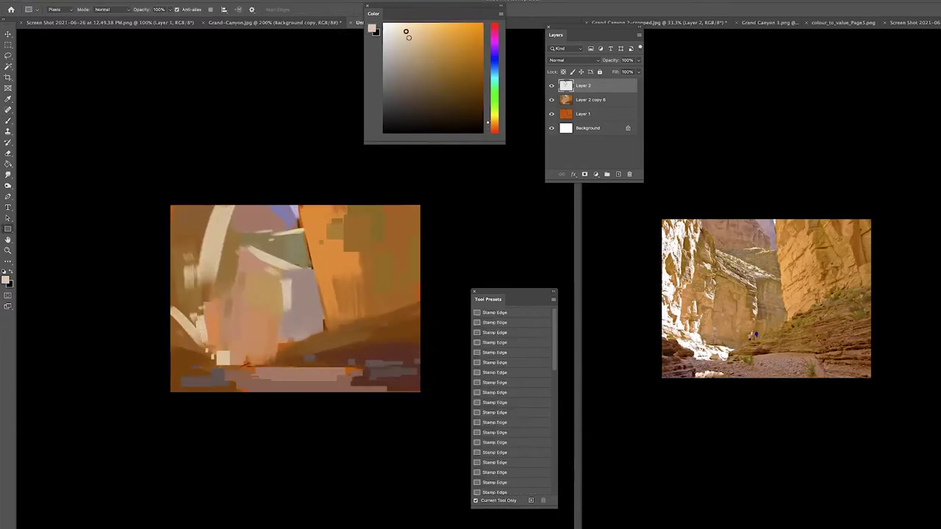
pyautogui.moveTo(408, 37); pyautogui.dragTo(403, 24)
pyautogui.moveTo(219, 353); pyautogui.dragTo(237, 368)
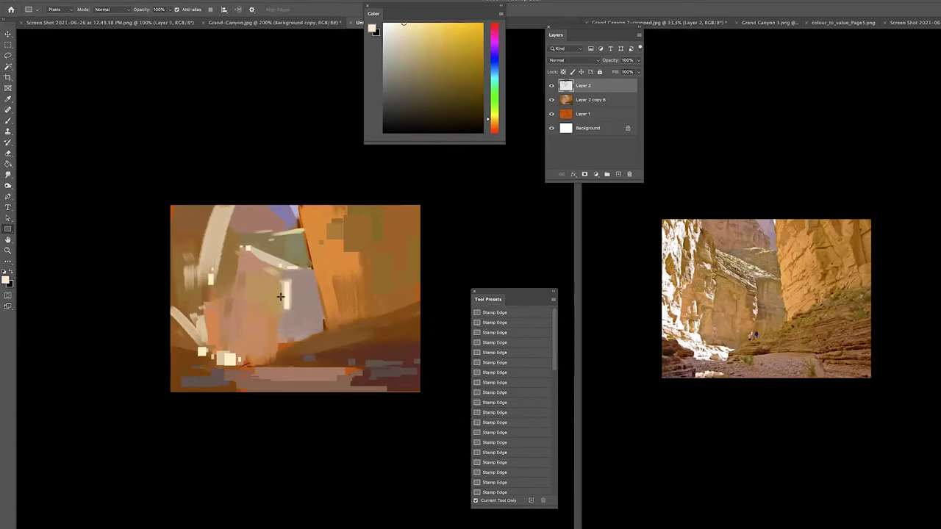
# Step: Brush light pink strokes on the right cliff's lower edge and more cream light on the left cliff
pyautogui.press('b')
pyautogui.keyDown('alt'); pyautogui.click(305, 250); pyautogui.keyUp('alt')
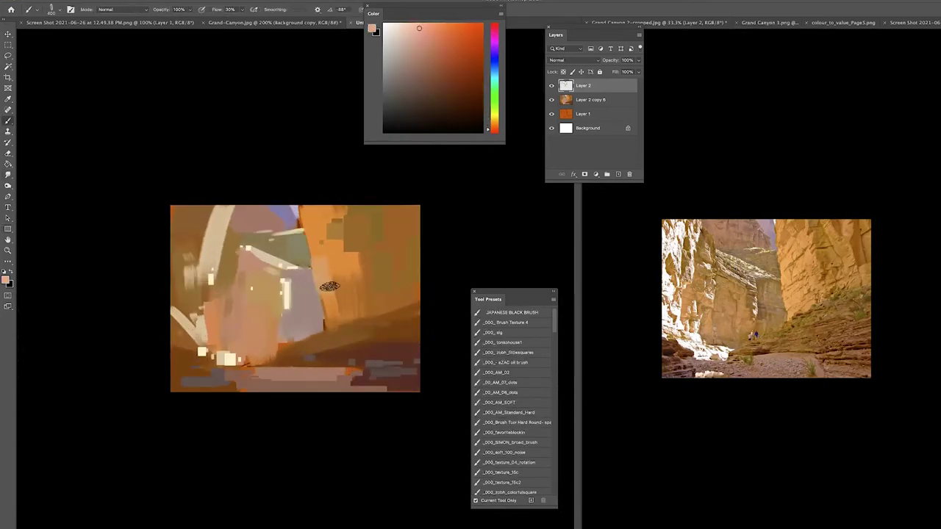
pyautogui.keyDown('alt'); pyautogui.click(225, 246); pyautogui.keyUp('alt')
pyautogui.press('i')
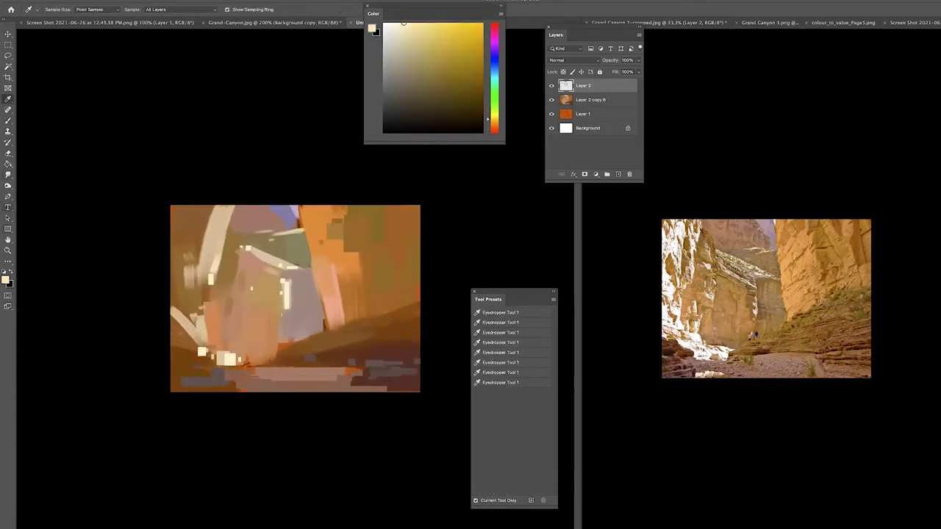
pyautogui.moveTo(253, 288)
pyautogui.mouseDown()
pyautogui.moveTo(203, 236)
pyautogui.moveTo(212, 347)
pyautogui.mouseUp()
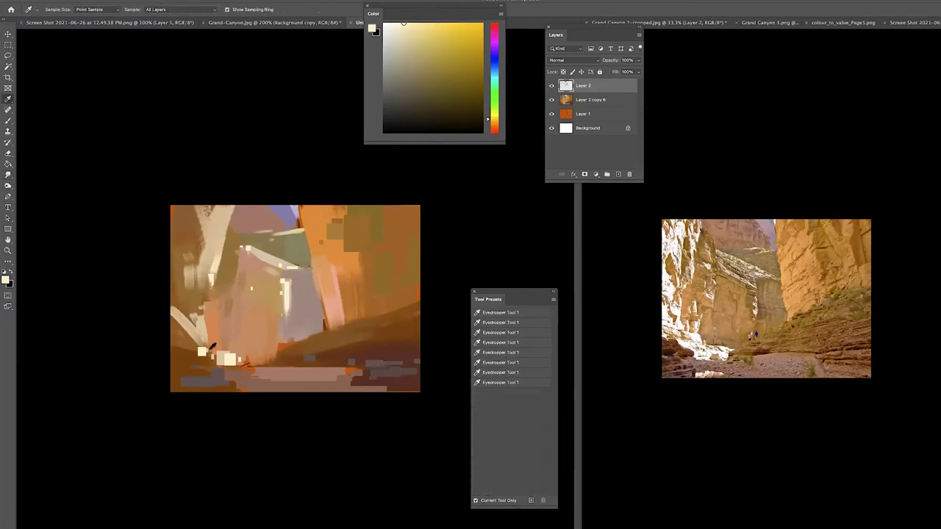
# Step: Add another new layer and place small pale yellow and grey-mauve rectangles on the left cliff and distant wall
pyautogui.press('u')
pyautogui.click(617, 174)
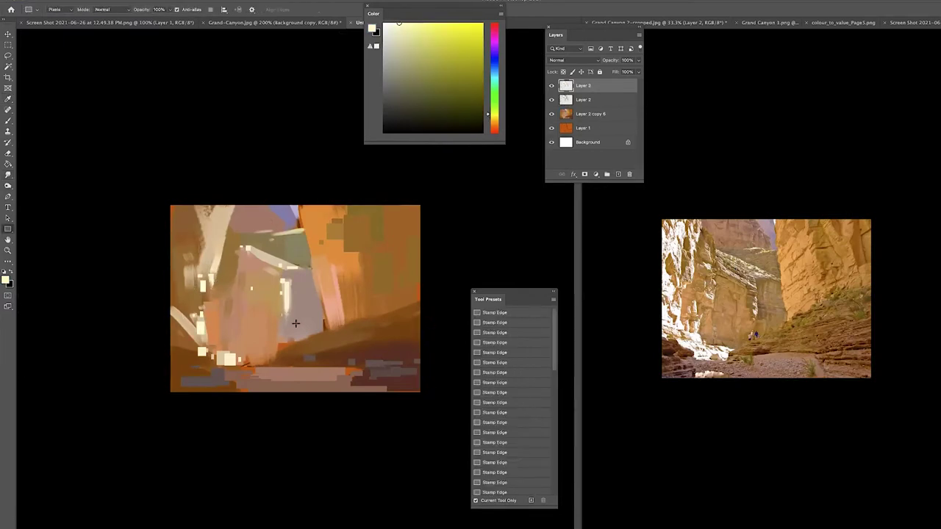
pyautogui.press('i')
pyautogui.click(297, 322)
pyautogui.press('u')
pyautogui.moveTo(306, 307); pyautogui.dragTo(312, 324)
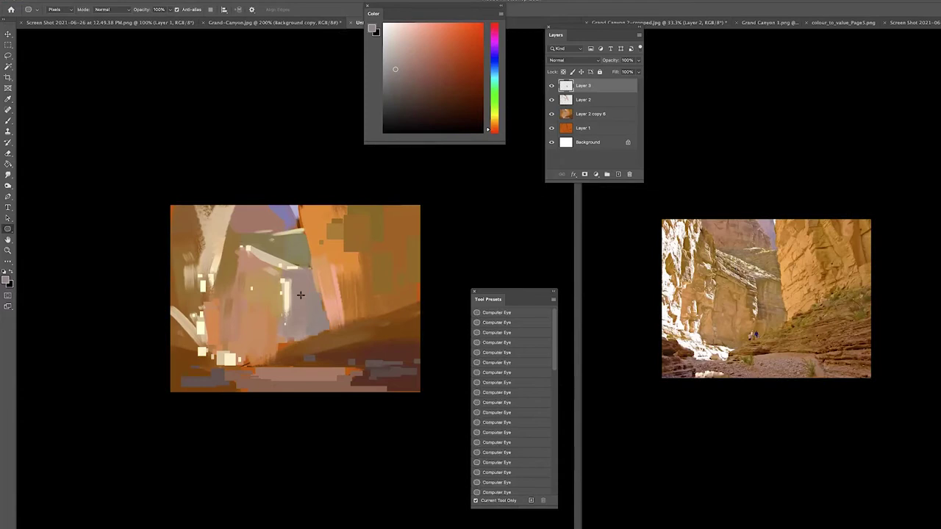
# Step: Switch to the Ellipse tool and add brown ovals on the left cliff and at the tip of the central ridge
pyautogui.hotkey('shift', 'u')
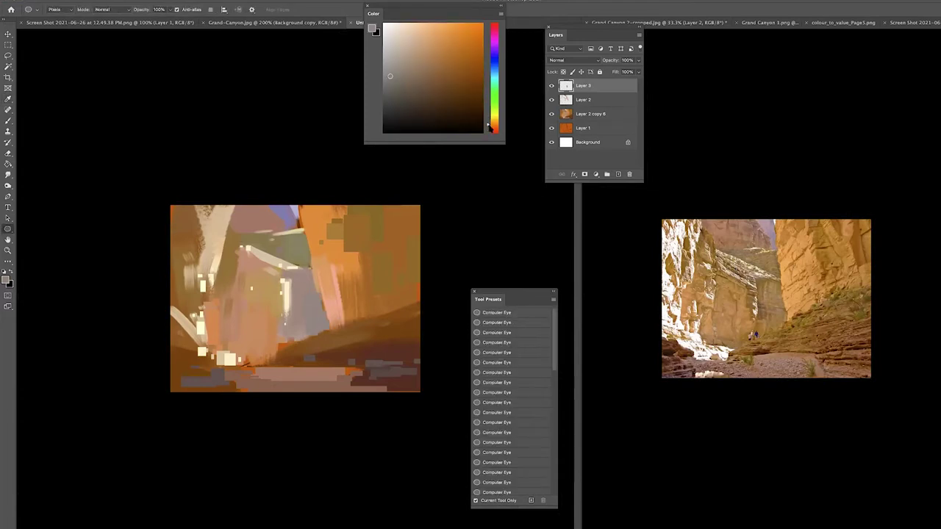
pyautogui.hotkey('ctrl', '-')
pyautogui.hotkey('ctrl', '+')
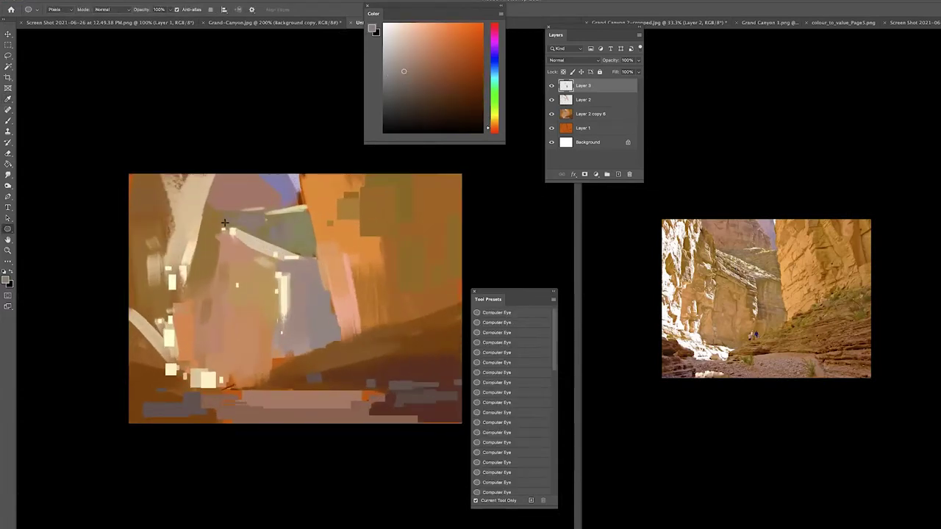
pyautogui.press('i')
pyautogui.click(165, 243)
pyautogui.moveTo(166, 308); pyautogui.dragTo(171, 319)
pyautogui.moveTo(216, 229); pyautogui.dragTo(224, 239)
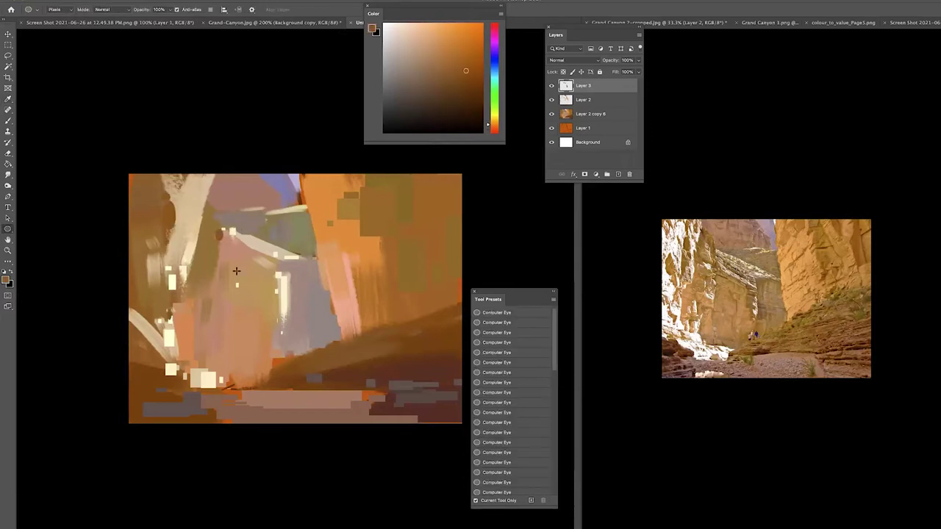
# Step: Add dark reddish-brown ovals in the foreground as rocks and shadows
pyautogui.click(495, 129)
pyautogui.hotkey('ctrl', '-')
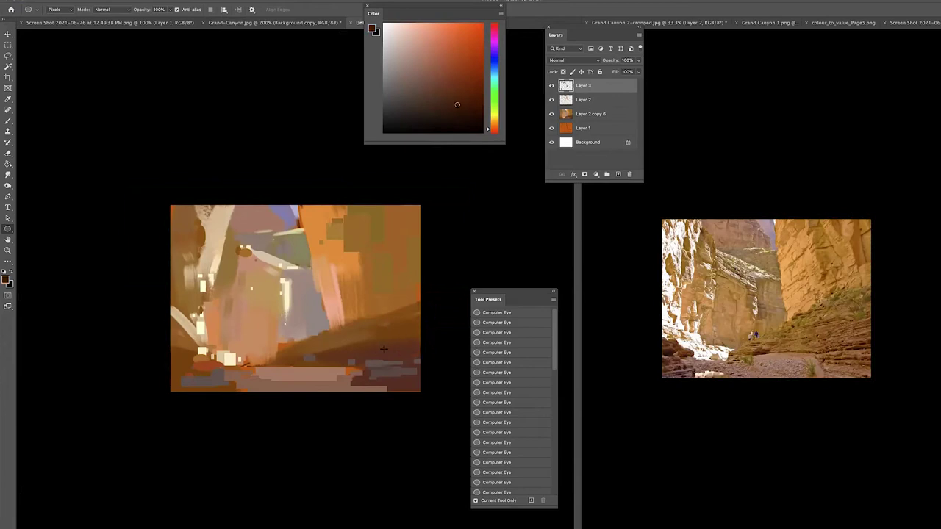
pyautogui.moveTo(383, 349); pyautogui.dragTo(417, 361)
pyautogui.moveTo(304, 358); pyautogui.dragTo(318, 368)
# Step: Place muted green ovals along the right slope as shrubs
pyautogui.press('b')
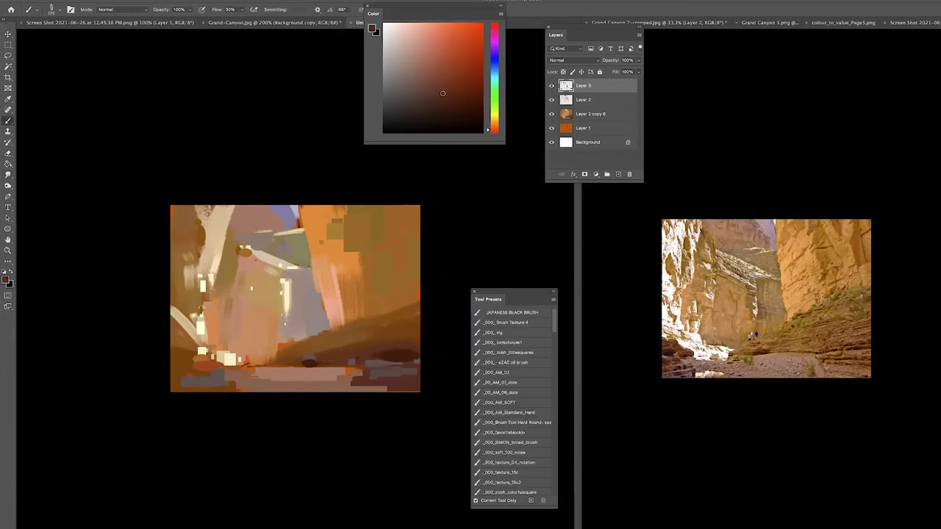
pyautogui.keyDown('alt'); pyautogui.click(396, 307); pyautogui.keyUp('alt')
pyautogui.press('u')
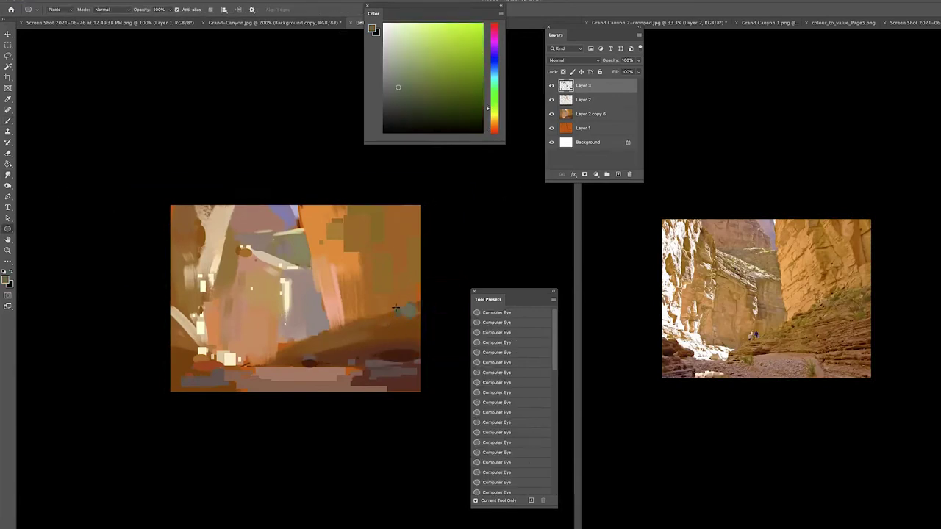
pyautogui.moveTo(358, 331); pyautogui.dragTo(377, 337)
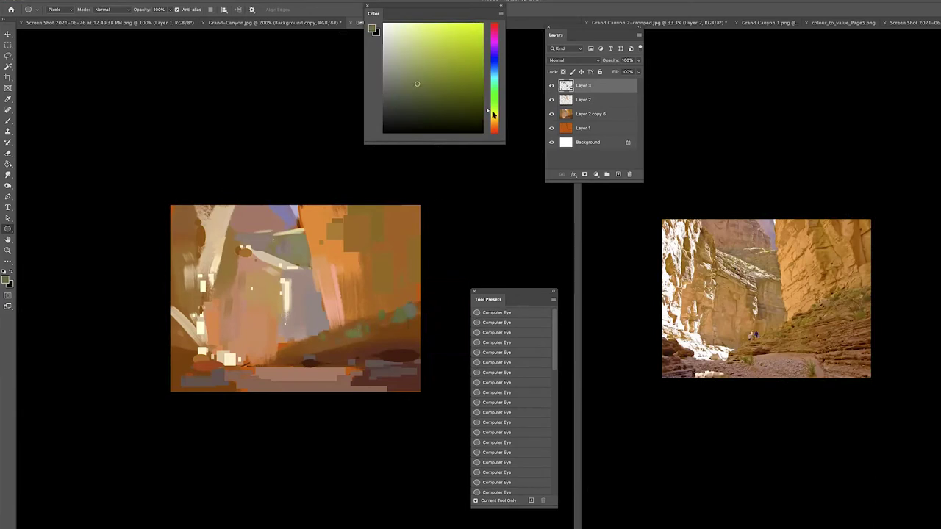
# Step: Sample the cream highlight and brush sunlight across the base of the left cliff
pyautogui.press('r')
pyautogui.press('b')
pyautogui.keyDown('alt'); pyautogui.click(237, 358); pyautogui.keyUp('alt')
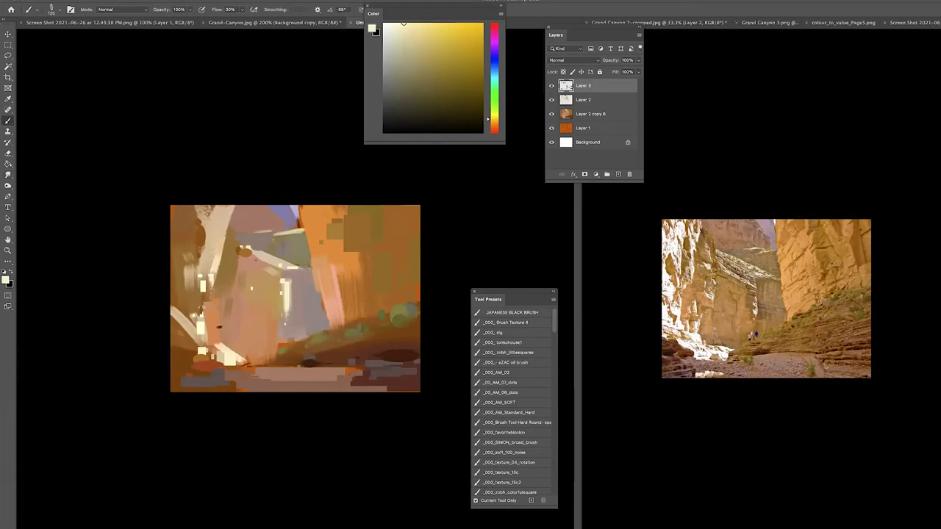
# Step: Add pink, orange and grey-blue rectangles to the lower part of the central rock wall
pyautogui.press('u')
pyautogui.hotkey('ctrl', '-')
pyautogui.hotkey('ctrl', '+')
pyautogui.hotkey('shift', 'u')
pyautogui.moveTo(264, 338)
pyautogui.mouseDown()
pyautogui.moveTo(273, 357)
pyautogui.moveTo(252, 360)
pyautogui.moveTo(270, 339)
pyautogui.moveTo(263, 356)
pyautogui.mouseUp()
pyautogui.press('r')
pyautogui.hotkey('ctrl', '-')
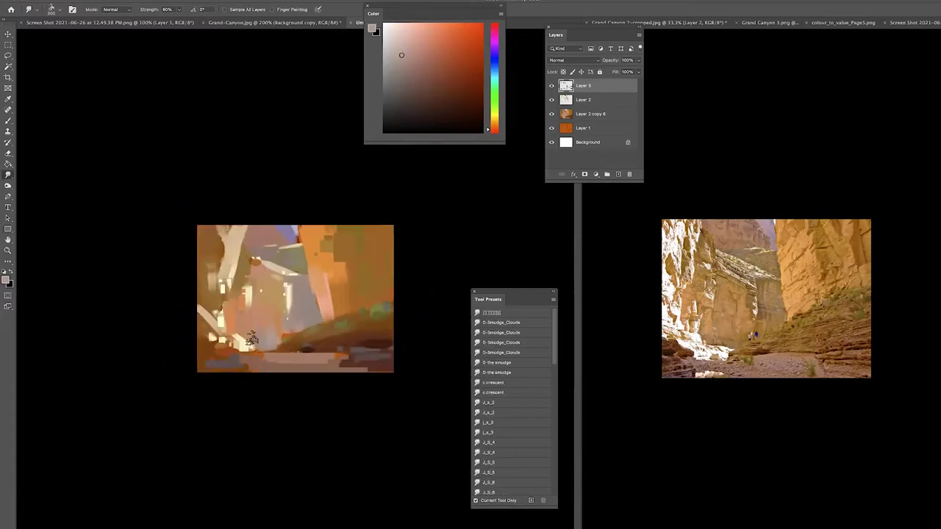
# Step: Break up the olive shapes on the right cliff with sampled colours using the _000_AM_Standard_Hard brush
pyautogui.press('u')
pyautogui.hotkey('ctrl', '+')
pyautogui.press('b')
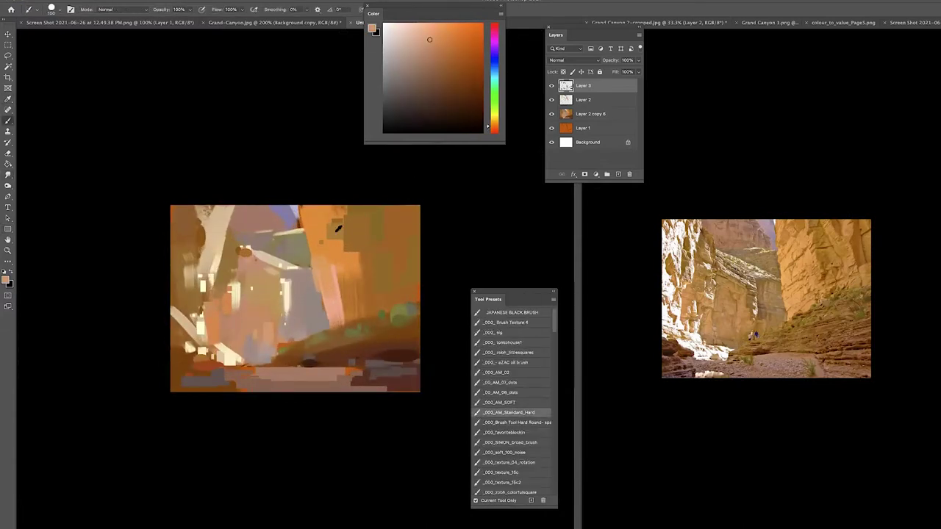
pyautogui.keyDown('alt'); pyautogui.click(321, 246); pyautogui.keyUp('alt')
# Step: Refine the far ridge with sampled mauve and paint fine cream highlights along its crest
pyautogui.keyDown('alt'); pyautogui.click(273, 227); pyautogui.keyUp('alt')
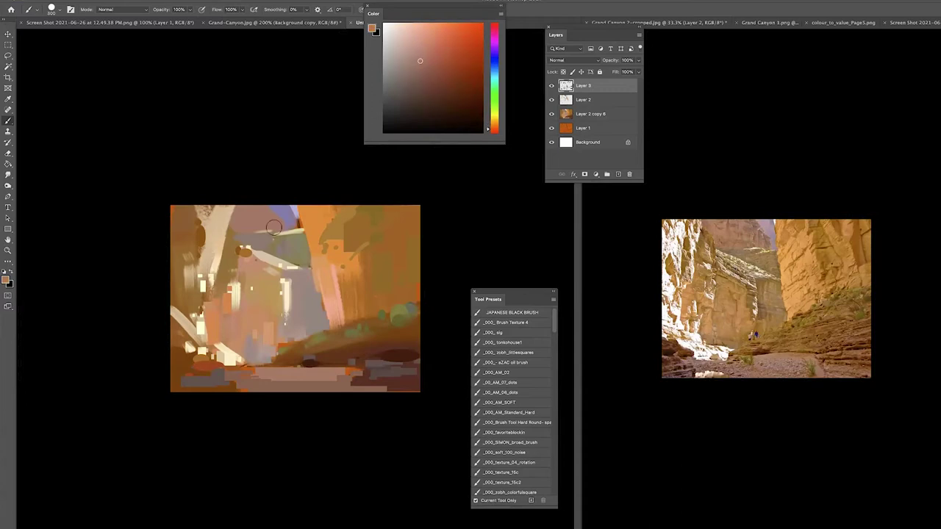
pyautogui.keyDown('alt'); pyautogui.click(283, 224); pyautogui.keyUp('alt')
pyautogui.keyDown('alt'); pyautogui.click(280, 213); pyautogui.keyUp('alt')
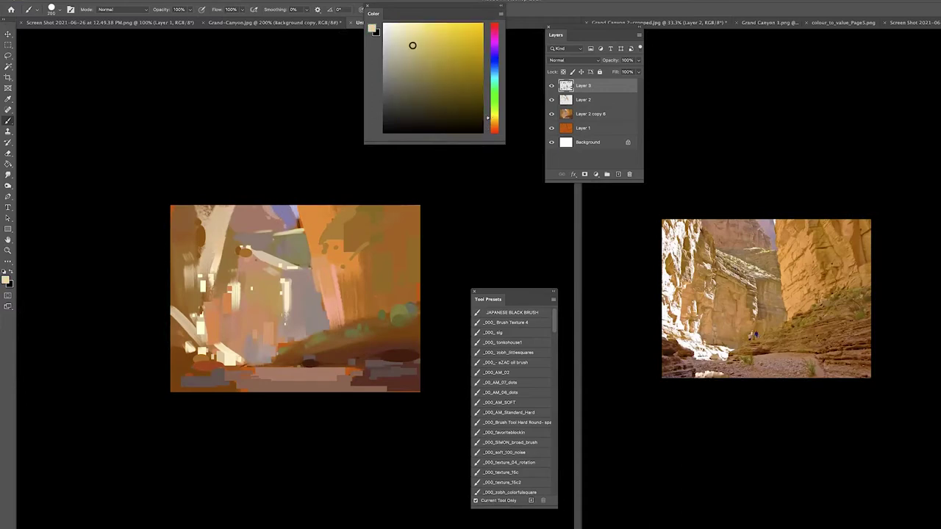
pyautogui.press('super+equal')
pyautogui.keyDown('alt'); pyautogui.click(287, 212); pyautogui.keyUp('alt')
pyautogui.keyDown('alt'); pyautogui.click(311, 221); pyautogui.keyUp('alt')
# Step: Shift the sampled cream to pale lavender and dab bright accents down the left cliff
pyautogui.keyDown('alt'); pyautogui.click(194, 189); pyautogui.keyUp('alt')
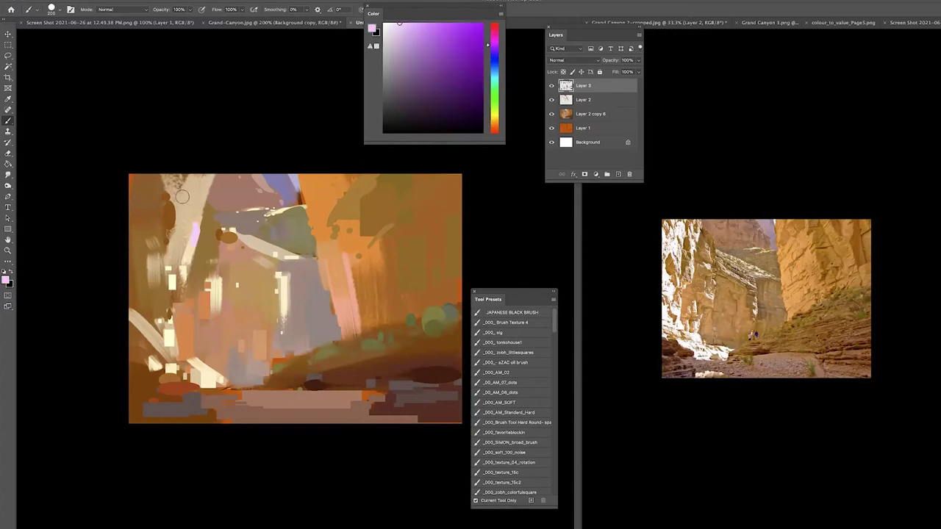
pyautogui.moveTo(495, 125); pyautogui.dragTo(495, 44)
pyautogui.moveTo(162, 329); pyautogui.dragTo(147, 300)
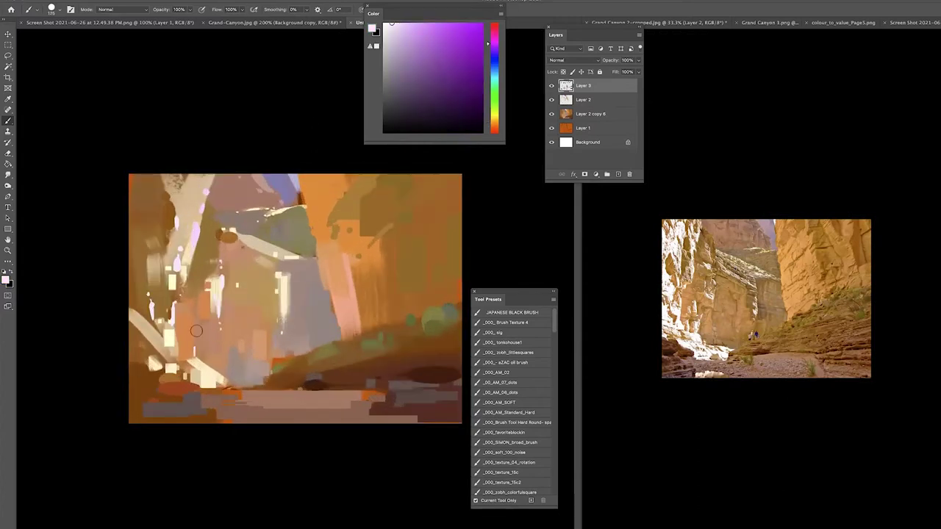
# Step: Paint textured orange strokes over the right cliff in sampled colours using the _000_texture_15c2 brush
pyautogui.keyDown('alt'); pyautogui.click(420, 271); pyautogui.keyUp('alt')
pyautogui.click(509, 482)
pyautogui.keyDown('alt'); pyautogui.click(336, 235); pyautogui.keyUp('alt')
pyautogui.keyDown('alt'); pyautogui.click(293, 228); pyautogui.keyUp('alt')
pyautogui.keyDown('alt'); pyautogui.click(334, 220); pyautogui.keyUp('alt')
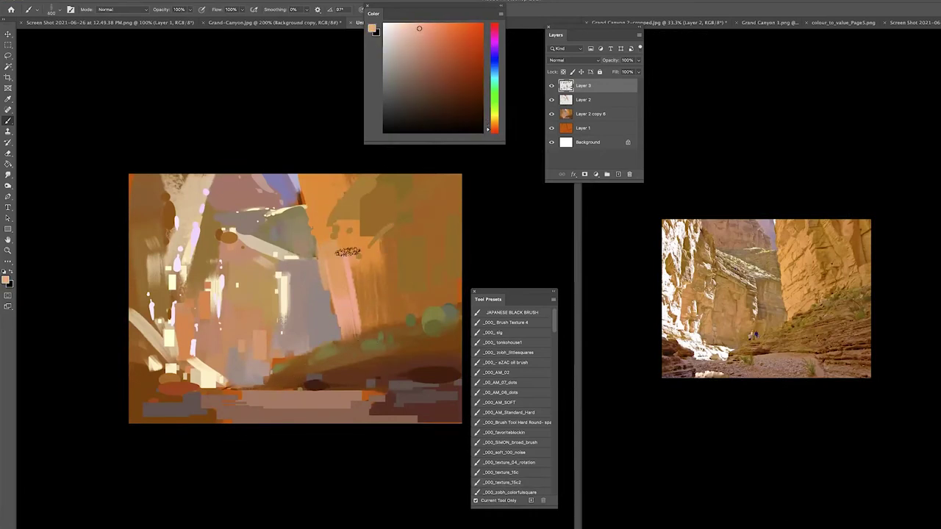
pyautogui.moveTo(338, 243); pyautogui.dragTo(360, 301)
pyautogui.keyDown('alt'); pyautogui.click(329, 202); pyautogui.keyUp('alt')
pyautogui.hotkey('ctrl', '-')
pyautogui.keyDown('alt'); pyautogui.click(371, 237); pyautogui.keyUp('alt')
# Step: Merge Layer 3 with Layer 2 and smudge the right cliff and the green edge of the slope
pyautogui.press('r')
pyautogui.hotkey('ctrl', 'e')
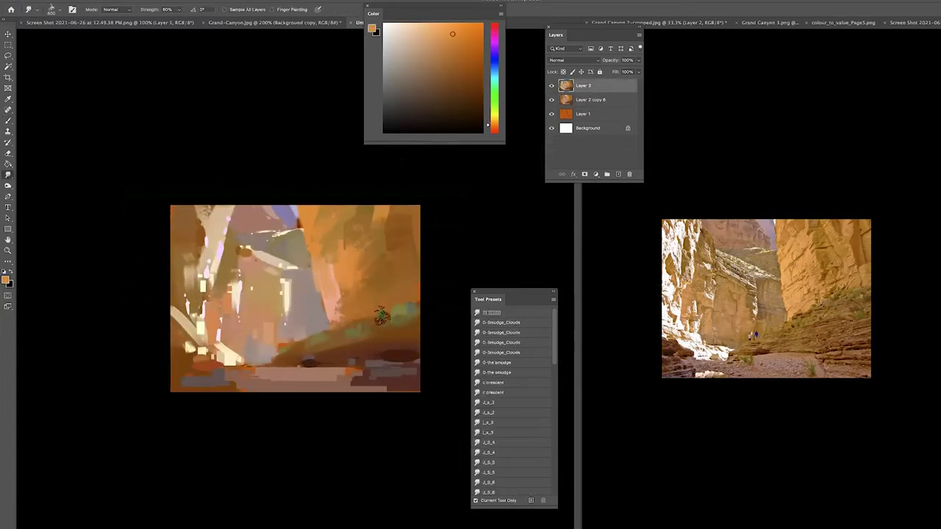
pyautogui.press('b')
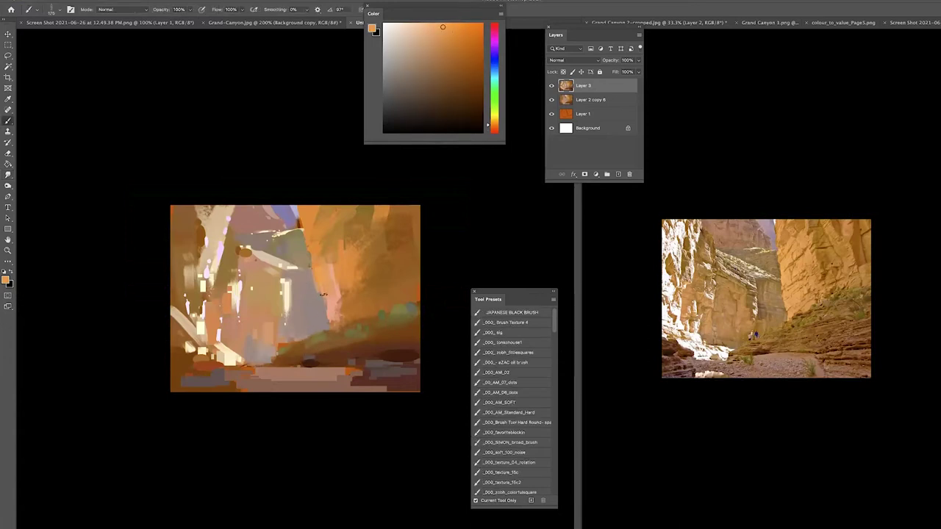
# Step: Add small rectangles in sampled colours to the rocks in the lower left foreground
pyautogui.press('u')
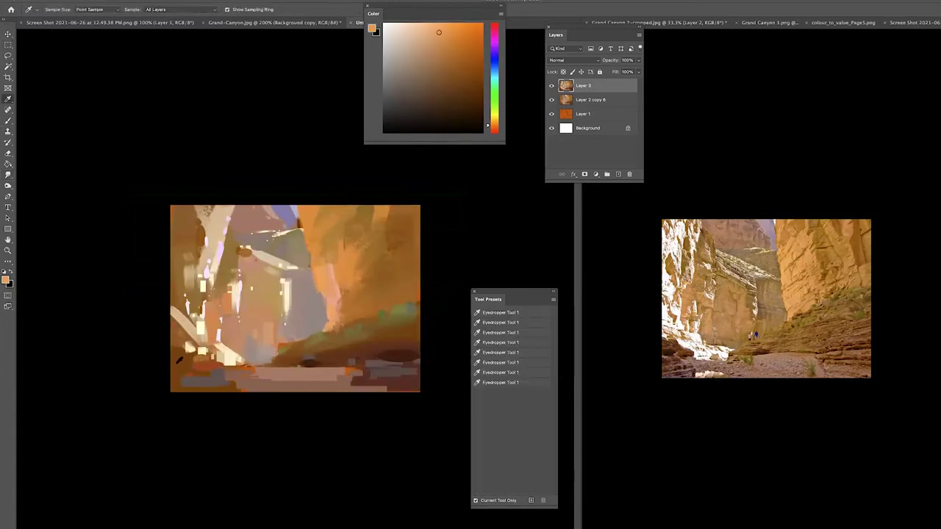
pyautogui.keyDown('alt'); pyautogui.click(189, 379); pyautogui.keyUp('alt')
pyautogui.press('b')
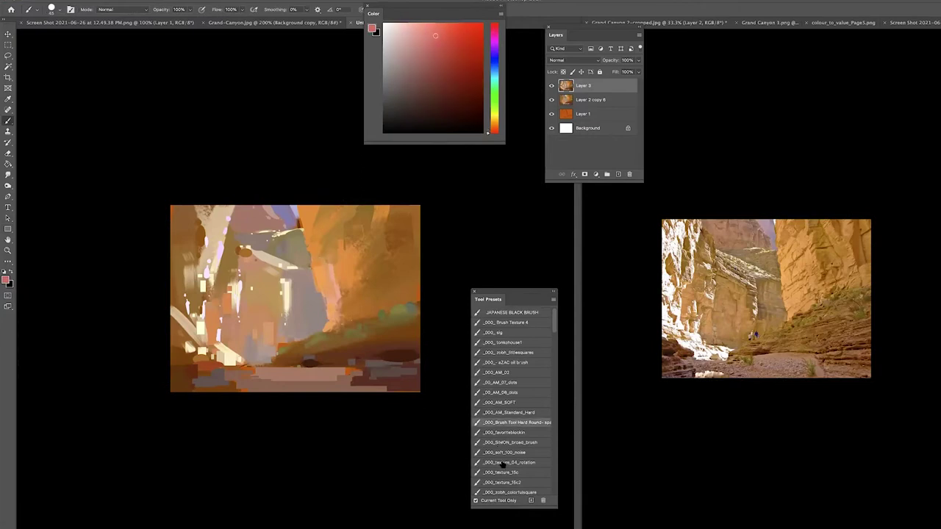
pyautogui.keyDown('alt'); pyautogui.click(372, 361); pyautogui.keyUp('alt')
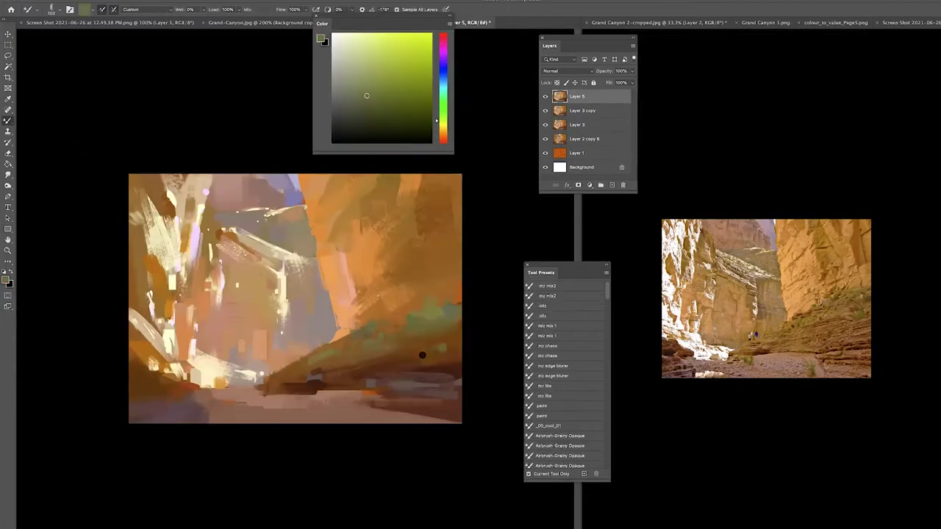
# Step: Blend the foot of the left cliff and the shadowed edge of the central wall with the Mixer Brush
pyautogui.moveTo(146, 338); pyautogui.dragTo(150, 358)
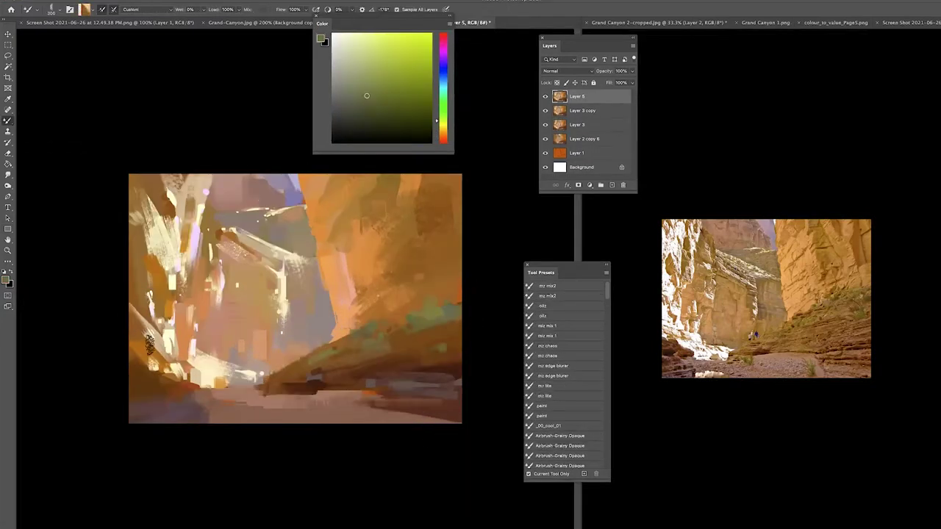
pyautogui.hotkey('ctrl', '-')
pyautogui.hotkey('ctrl', '-')
pyautogui.hotkey('ctrl', '+')
pyautogui.keyDown('alt'); pyautogui.click(310, 305); pyautogui.keyUp('alt')
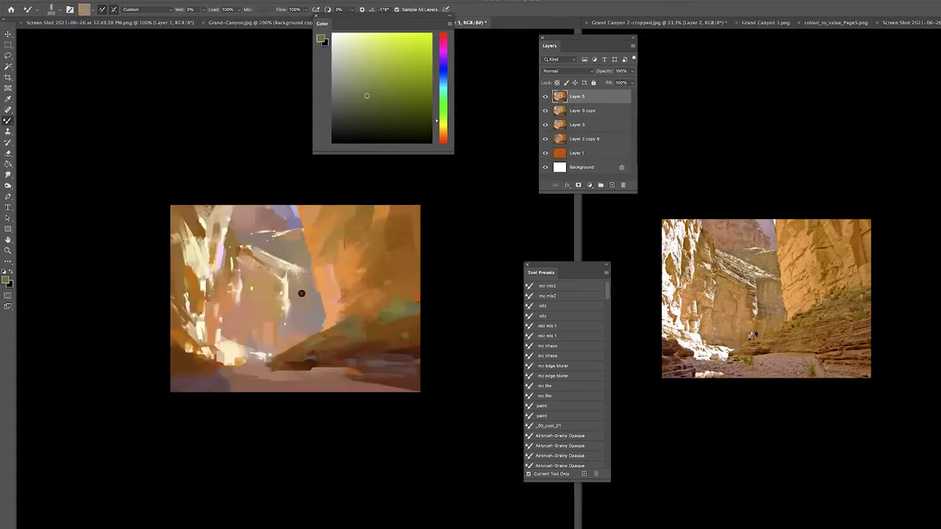
pyautogui.hotkey('ctrl', '+')
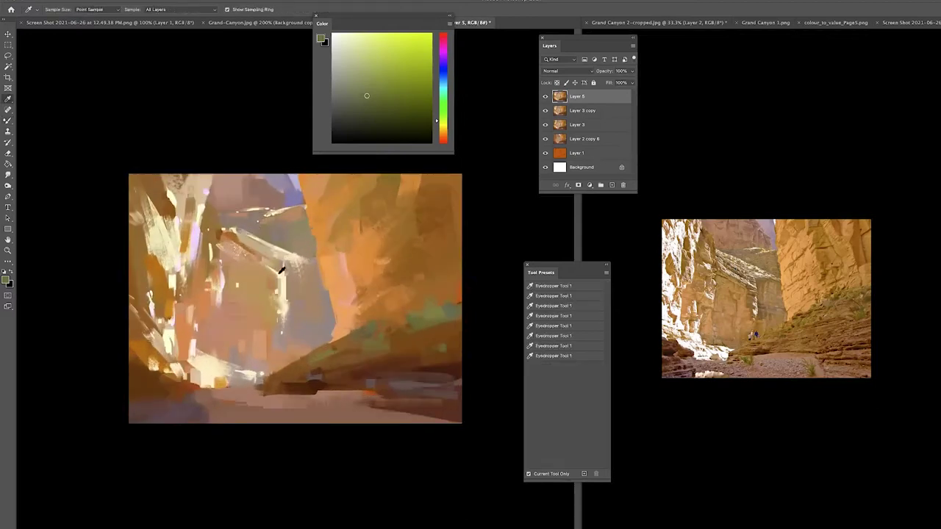
# Step: Sample the cream highlight, shift it to pale green and dab accents onto the left cliff
pyautogui.keyDown('alt'); pyautogui.click(212, 204); pyautogui.keyUp('alt')
pyautogui.hotkey('ctrl', '+')
pyautogui.hotkey('ctrl', '-')
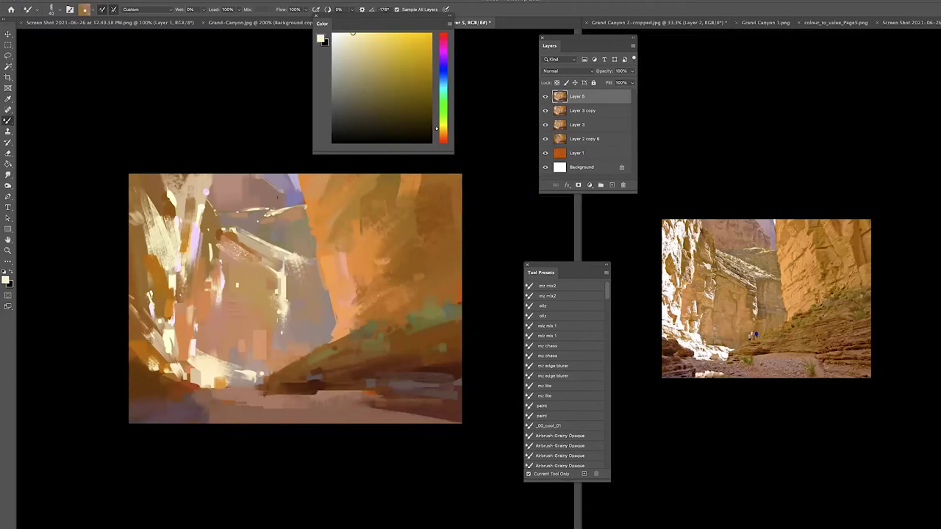
pyautogui.moveTo(441, 105); pyautogui.dragTo(441, 117)
pyautogui.click(350, 33)
pyautogui.hotkey('ctrl', '-')
pyautogui.hotkey('ctrl', '+')
# Step: Place a small shape low on the central wall with the Ellipse tool and switch to the Smudge tool
pyautogui.press('u')
pyautogui.rightClick(8, 229)
pyautogui.click(36, 235)
pyautogui.moveTo(253, 346); pyautogui.dragTo(263, 356)
pyautogui.hotkey('ctrl', '-')
pyautogui.hotkey('ctrl', '+')
pyautogui.rightClick(8, 175)
pyautogui.click(36, 202)
pyautogui.hotkey('ctrl', '-')
pyautogui.hotkey('ctrl', '-')
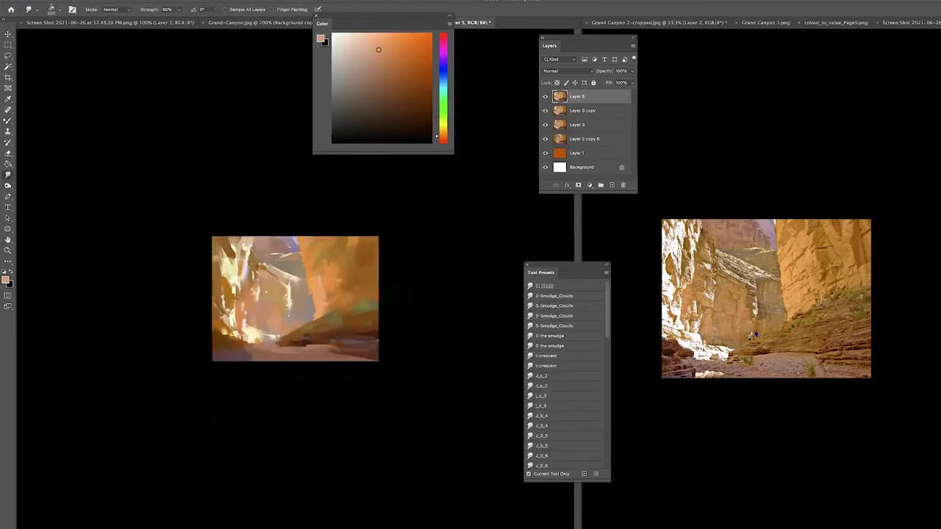
# Step: Undo a trial rectangle on the central wall and set the Rectangle tool to Pixels mode
pyautogui.hotkey('ctrl', '+')
pyautogui.rightClick(8, 228)
pyautogui.click(37, 238)
pyautogui.rightClick(8, 228)
pyautogui.click(37, 229)
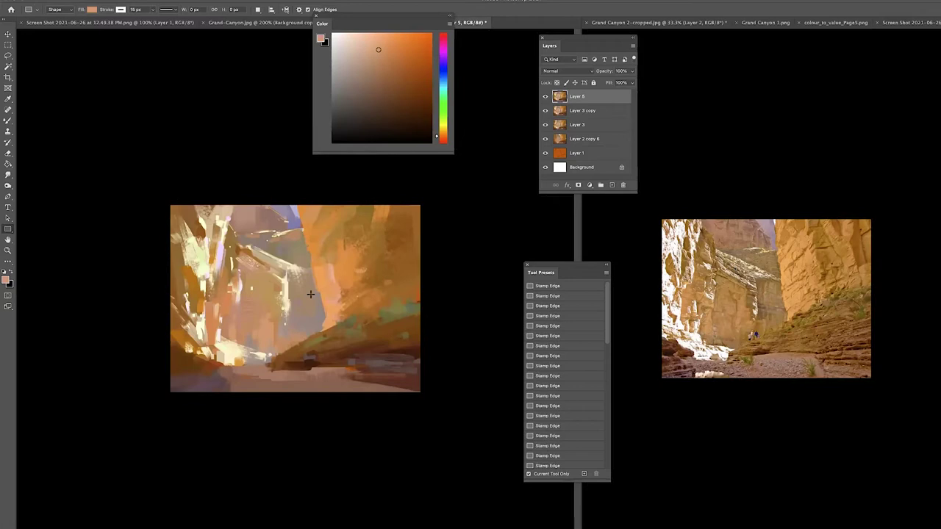
pyautogui.moveTo(311, 292); pyautogui.dragTo(322, 303)
pyautogui.hotkey('ctrl', 'z')
pyautogui.click(55, 9)
pyautogui.click(54, 35)
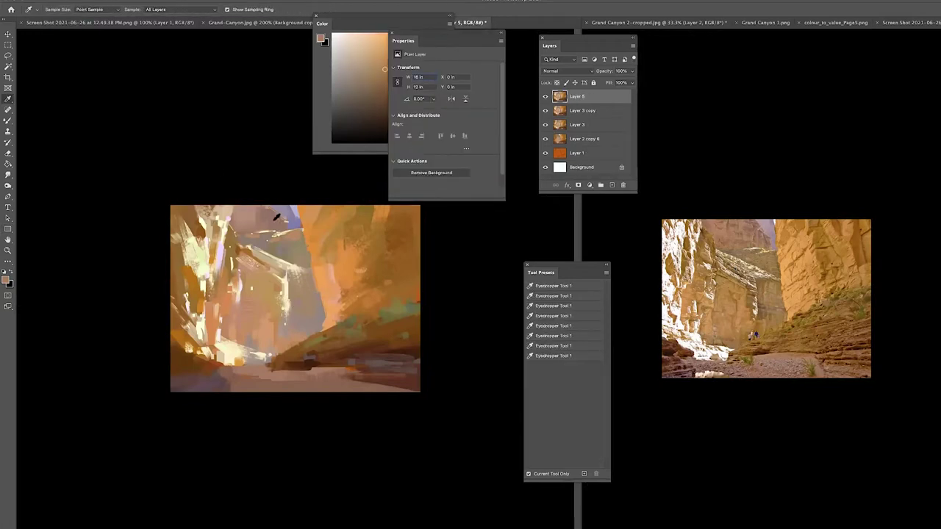
# Step: Refine the cream highlights at the base of the central wall with sampled colours using the Brush tool
pyautogui.press('b')
pyautogui.press('Return')
pyautogui.hotkey('ctrl', '+')
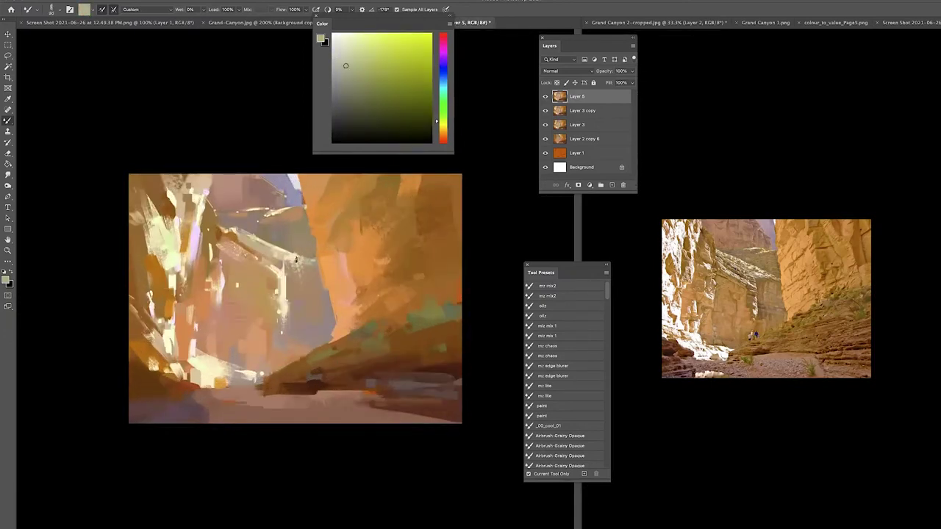
pyautogui.click(8, 120)
pyautogui.click(44, 119)
pyautogui.keyDown('alt'); pyautogui.click(293, 360); pyautogui.keyUp('alt')
pyautogui.keyDown('alt'); pyautogui.click(260, 379); pyautogui.keyUp('alt')
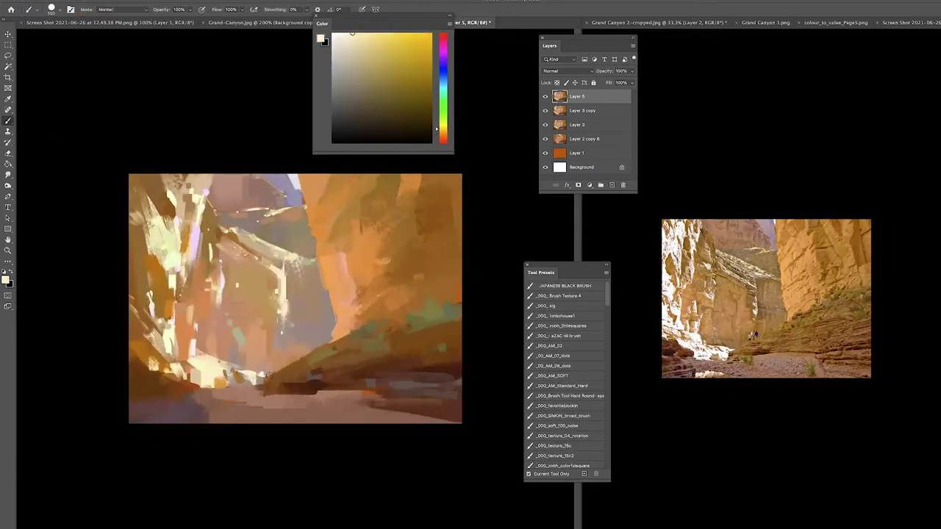
pyautogui.keyDown('alt'); pyautogui.click(269, 372); pyautogui.keyUp('alt')
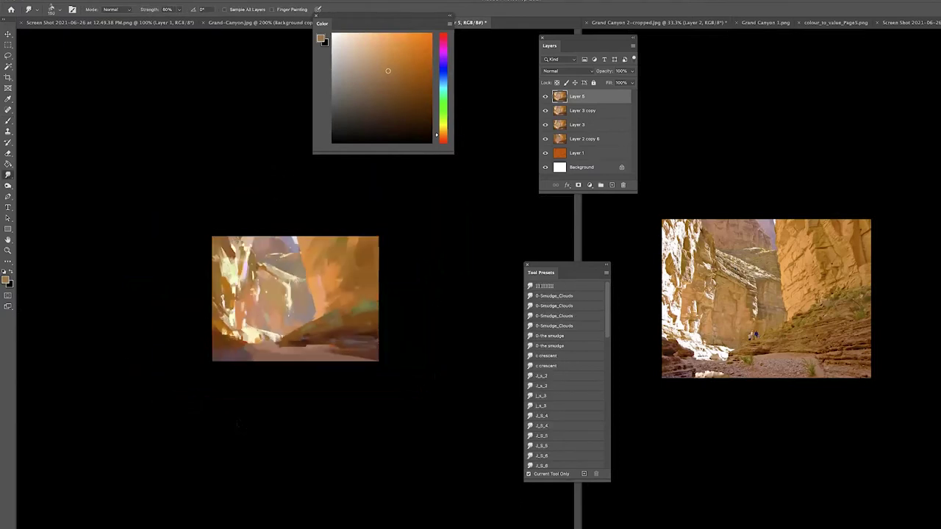
# Step: Add rectangles in sampled colours to the lower central wall and soften them with the Smudge tool
pyautogui.press('u')
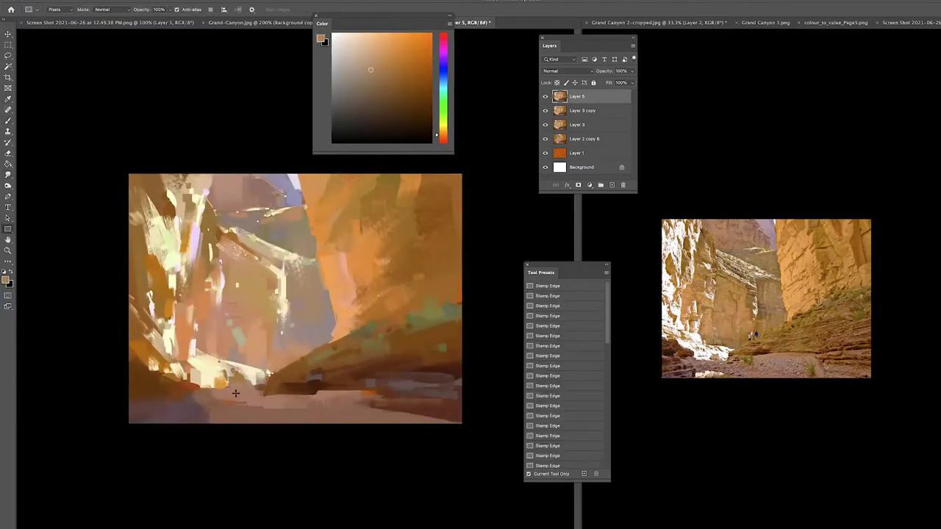
pyautogui.keyDown('alt'); pyautogui.click(224, 356); pyautogui.keyUp('alt')
pyautogui.moveTo(284, 344); pyautogui.dragTo(252, 368)
pyautogui.press('i')
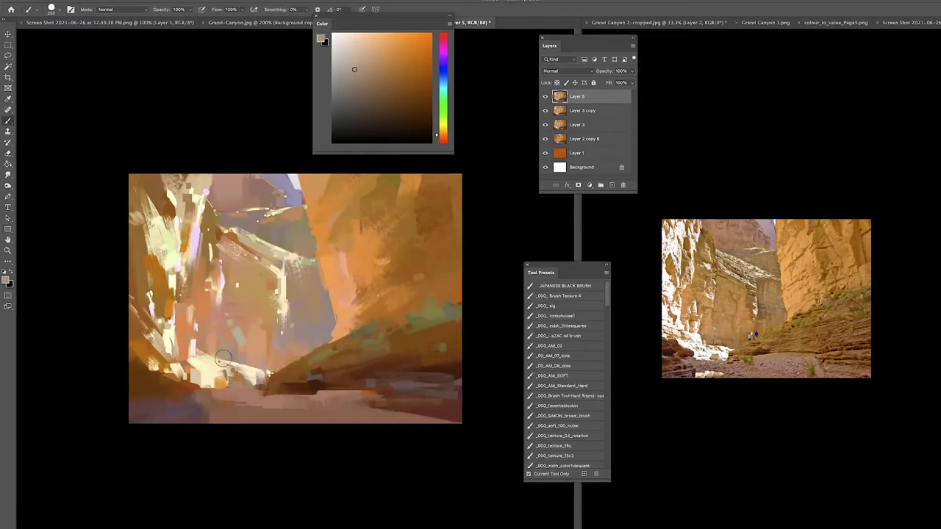
pyautogui.click(210, 294)
pyautogui.press('r')
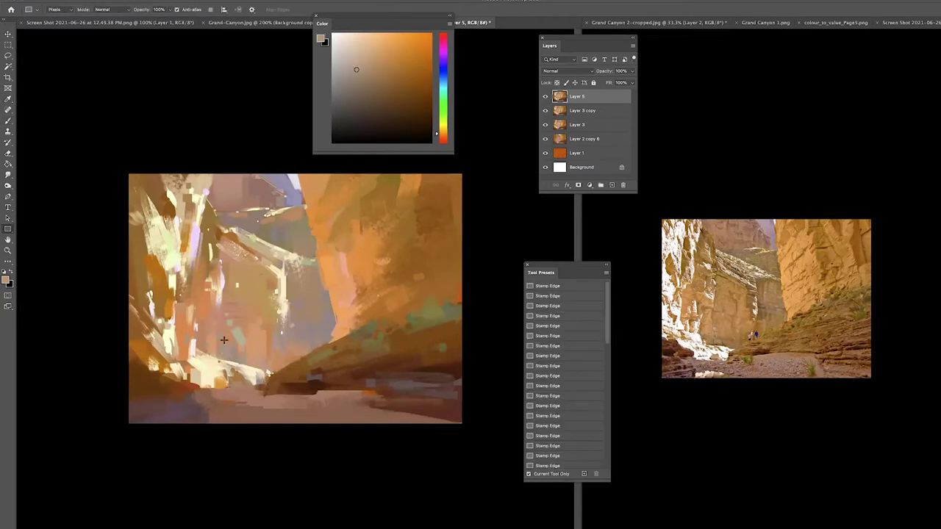
pyautogui.hotkey('ctrl', '+')
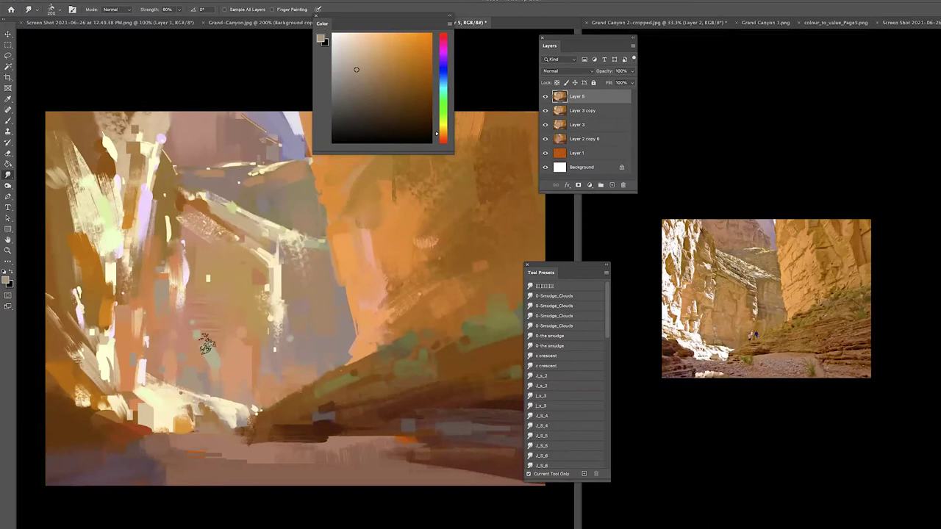
# Step: Break up the lower central wall further with small tan and salmon rectangles sampled from the painting
pyautogui.press('u')
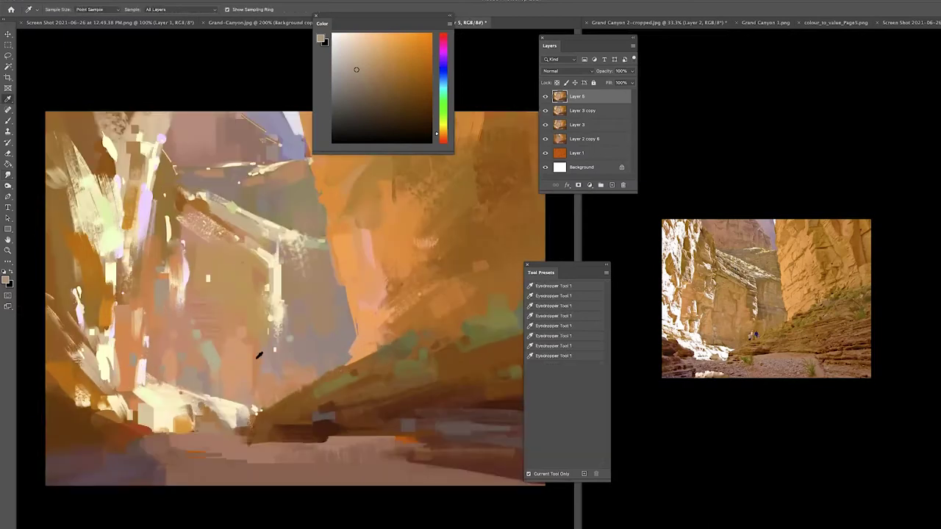
pyautogui.hotkey('ctrl', '-')
pyautogui.hotkey('ctrl', '+')
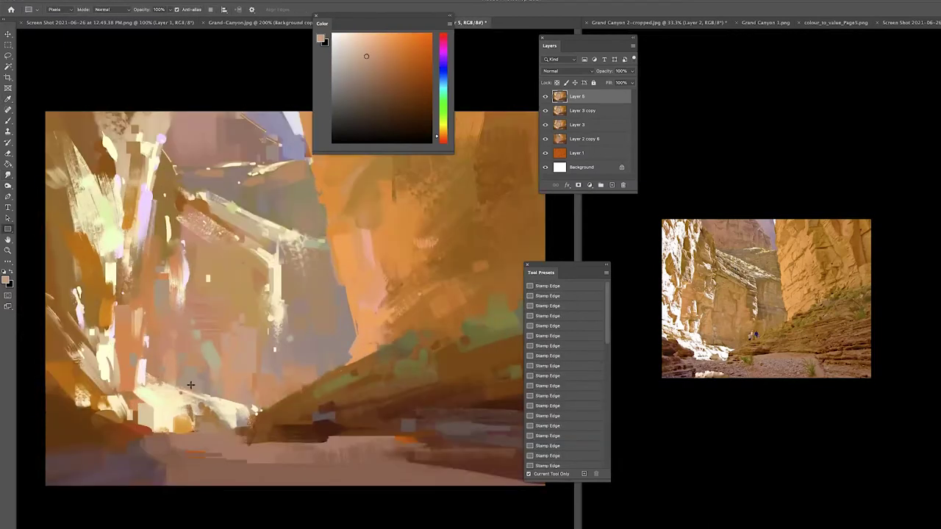
pyautogui.press('i')
pyautogui.click(209, 325)
pyautogui.press('u')
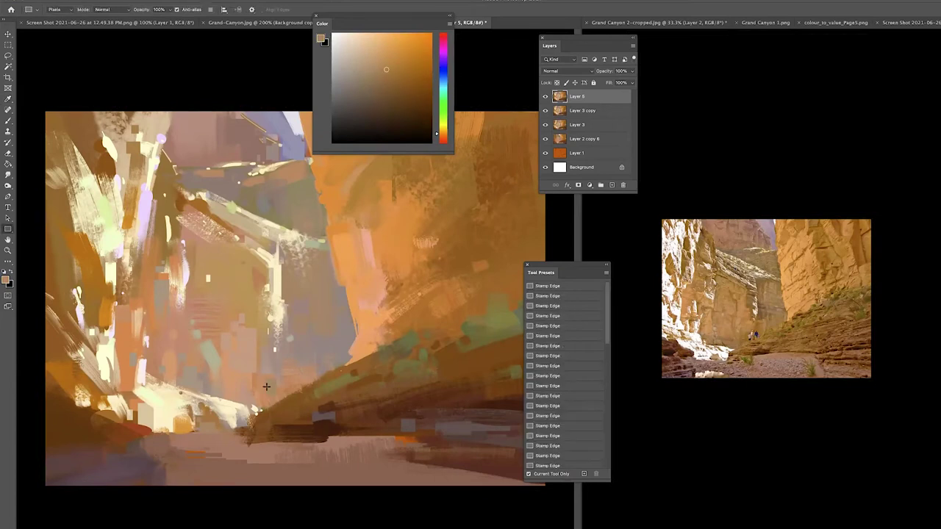
# Step: Brush sampled colours into the lower left foreground and along the right slope
pyautogui.hotkey('ctrl', '-')
pyautogui.press('b')
pyautogui.keyDown('alt'); pyautogui.click(145, 378); pyautogui.keyUp('alt')
pyautogui.keyDown('alt'); pyautogui.click(165, 389); pyautogui.keyUp('alt')
pyautogui.keyDown('alt'); pyautogui.click(206, 393); pyautogui.keyUp('alt')
pyautogui.keyDown('alt'); pyautogui.click(370, 346); pyautogui.keyUp('alt')
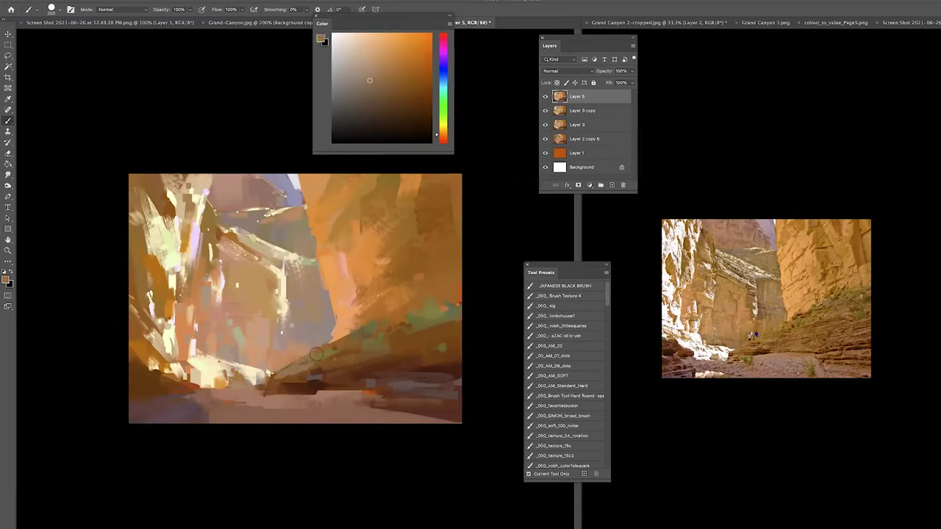
# Step: Rework the tip of the right slope with sampled browns using the _000_favoriteblockin brush
pyautogui.click(559, 436)
pyautogui.click(559, 406)
pyautogui.keyDown('alt'); pyautogui.click(307, 363); pyautogui.keyUp('alt')
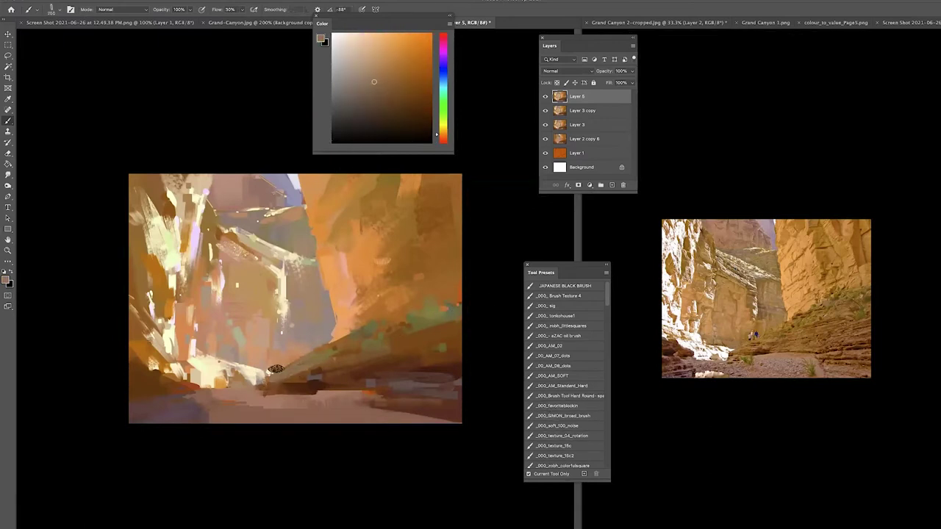
pyautogui.keyDown('alt'); pyautogui.click(285, 376); pyautogui.keyUp('alt')
pyautogui.moveTo(284, 376); pyautogui.dragTo(310, 393)
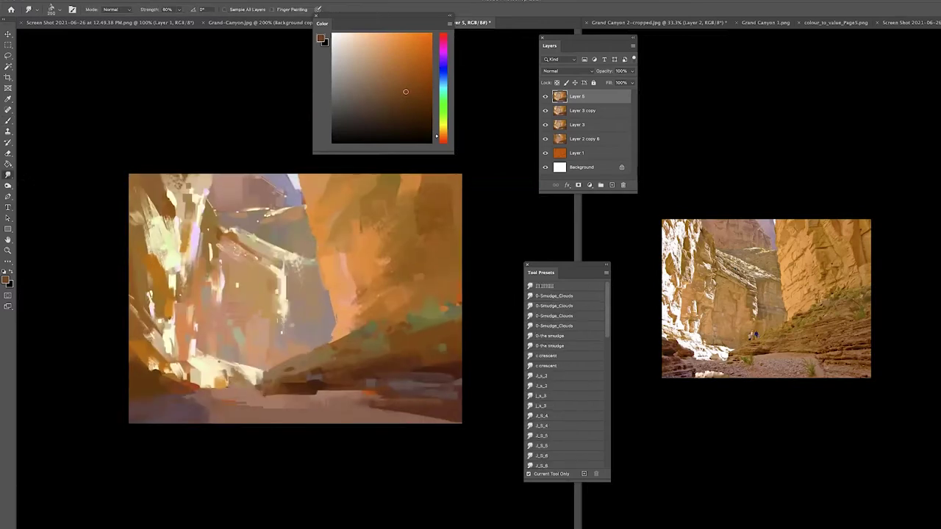
# Step: Sample pale cream and paint highlights along the upper inner edge of the left cliff
pyautogui.keyDown('alt'); pyautogui.click(235, 376); pyautogui.keyUp('alt')
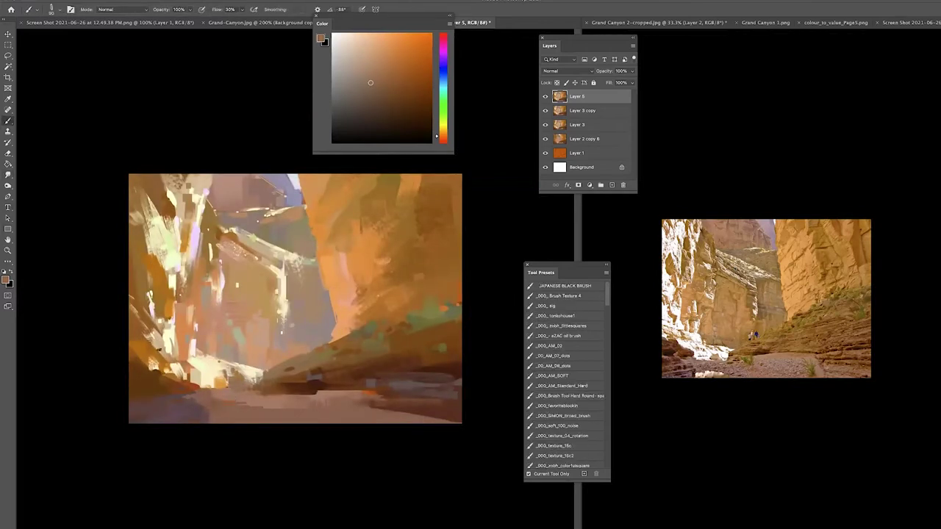
pyautogui.keyDown('alt'); pyautogui.click(294, 300); pyautogui.keyUp('alt')
pyautogui.scroll(-1, 295, 300)
pyautogui.scroll(2, 295, 300)
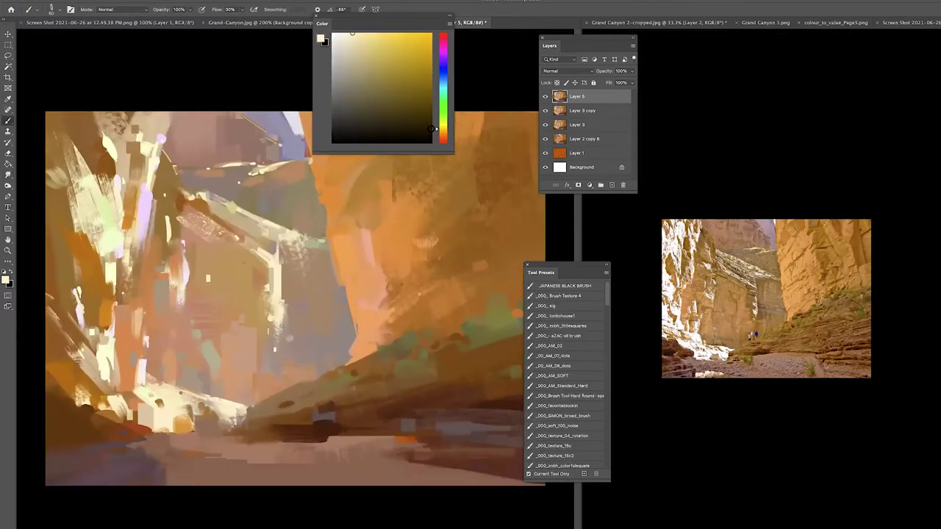
pyautogui.scroll(-1, 294, 299)
pyautogui.moveTo(210, 220); pyautogui.dragTo(204, 193)
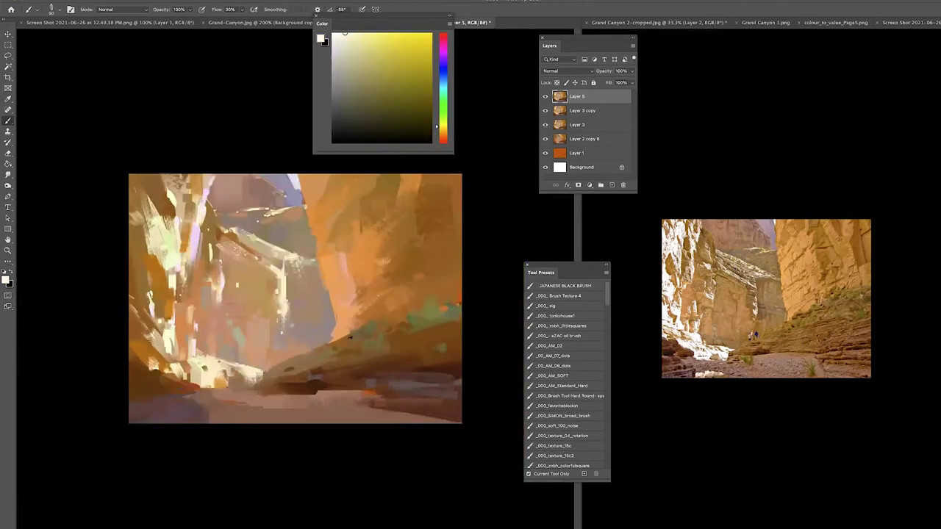
# Step: Dab bright yellow accents along the far ridge's crest with the _000_AM_Standard_Hard brush
pyautogui.press('F5')
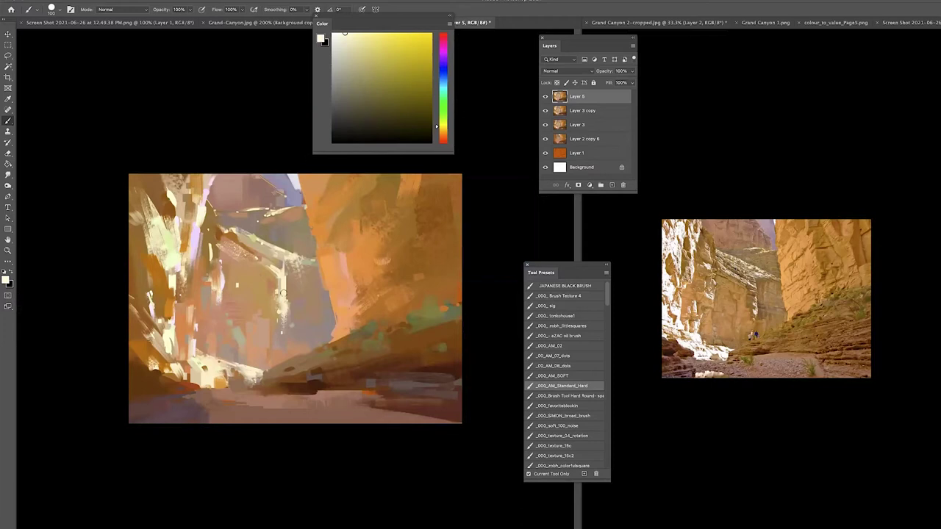
pyautogui.hotkey('ctrl', '+')
pyautogui.keyDown('alt'); pyautogui.click(247, 175); pyautogui.keyUp('alt')
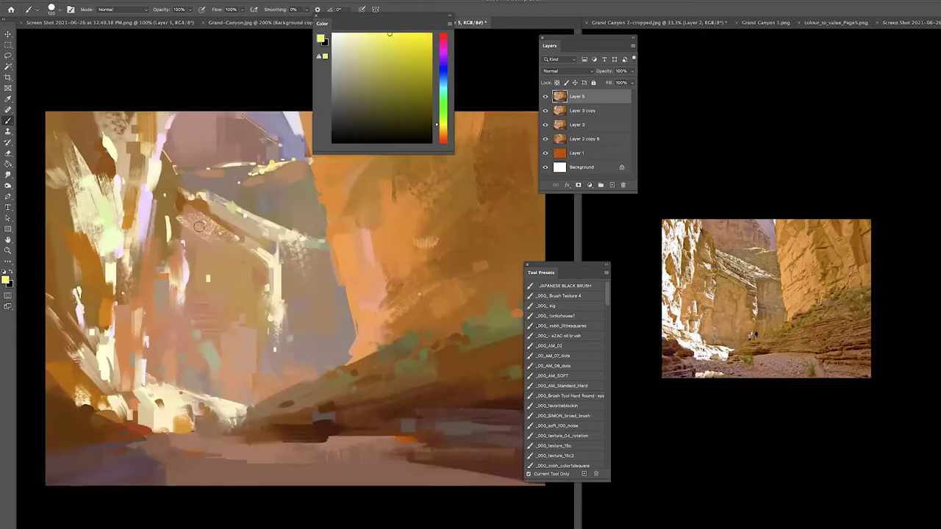
pyautogui.hotkey('ctrl', '-')
pyautogui.press('r')
# Step: Add dark brown rectangles along the shadowed base of the right slope
pyautogui.press('i')
pyautogui.click(232, 233)
pyautogui.press('u')
pyautogui.press('x')
pyautogui.hotkey('ctrl', '-')
pyautogui.hotkey('ctrl', '+')
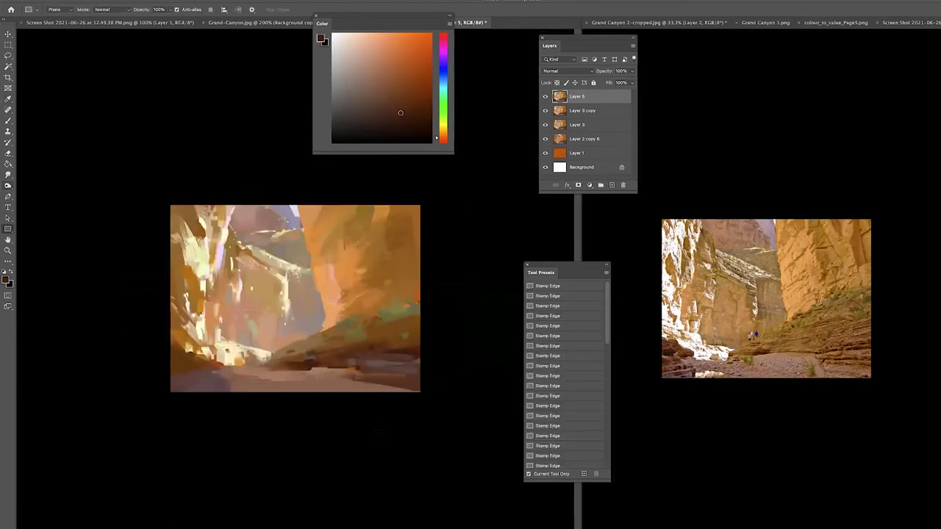
# Step: Create a new layer and add dark brown rectangles to the shadowed lower left foreground
pyautogui.hotkey('ctrl', 'shift', 'alt', 'n')
pyautogui.press('b')
pyautogui.press('x')
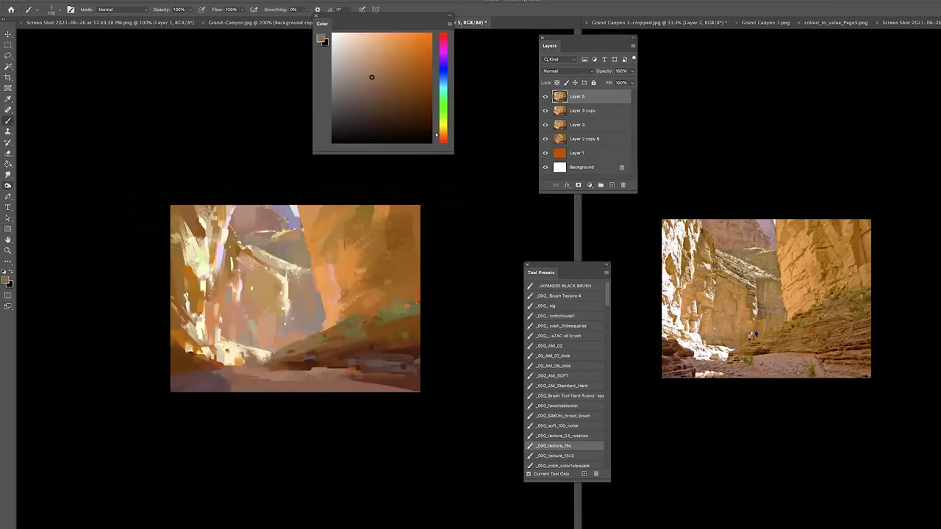
pyautogui.hotkey('ctrl', '-')
pyautogui.hotkey('ctrl', '+')
pyautogui.hotkey('ctrl', '+')
pyautogui.press('u')
pyautogui.press('x')
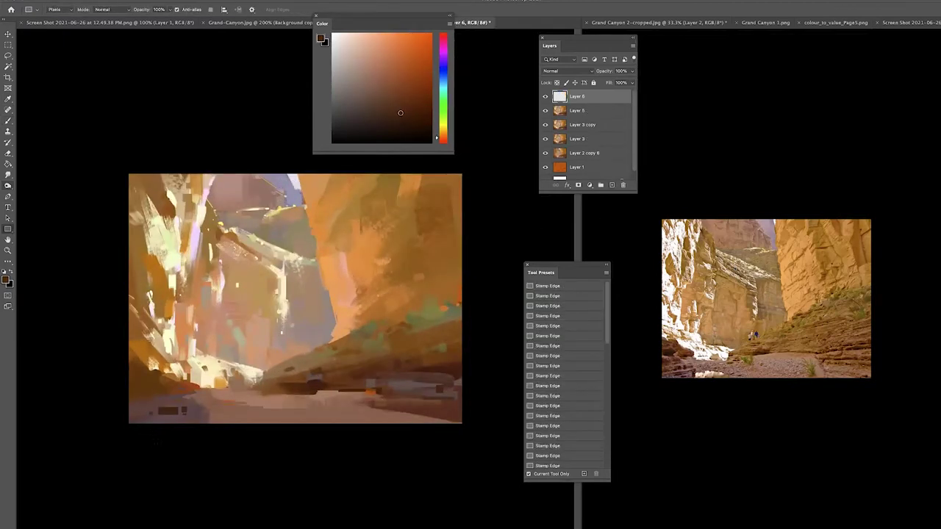
pyautogui.press('b')
pyautogui.press('x')
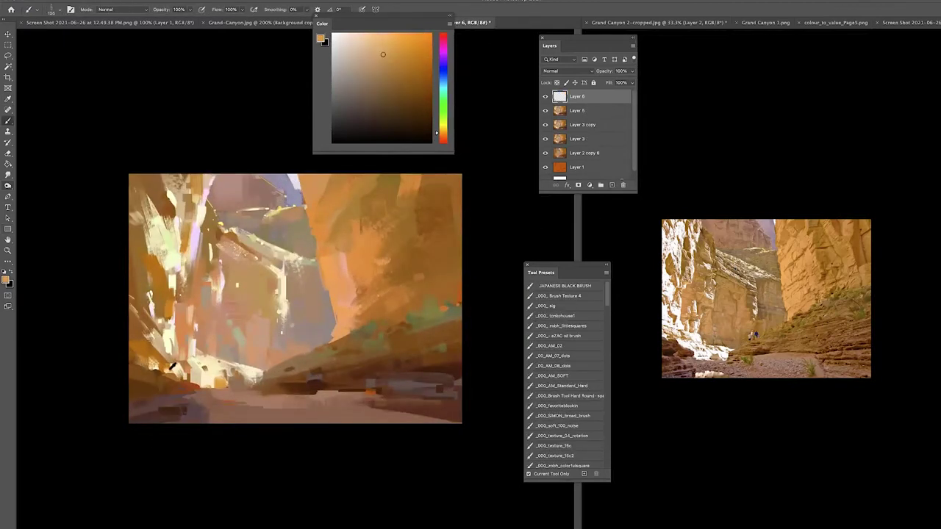
# Step: Paint pale cream dry strokes across the middle of the foreground path and choose the a2AC oil brush preset
pyautogui.moveTo(219, 411); pyautogui.dragTo(275, 410)
pyautogui.hotkey('ctrl', '-')
pyautogui.hotkey('ctrl', '+')
pyautogui.click(558, 336)
# Step: Add muted pink ellipses on the foreground path and cream ellipses over the sunlit rocks with the Ellipse tool
pyautogui.press('u')
pyautogui.hotkey('shift', 'u')
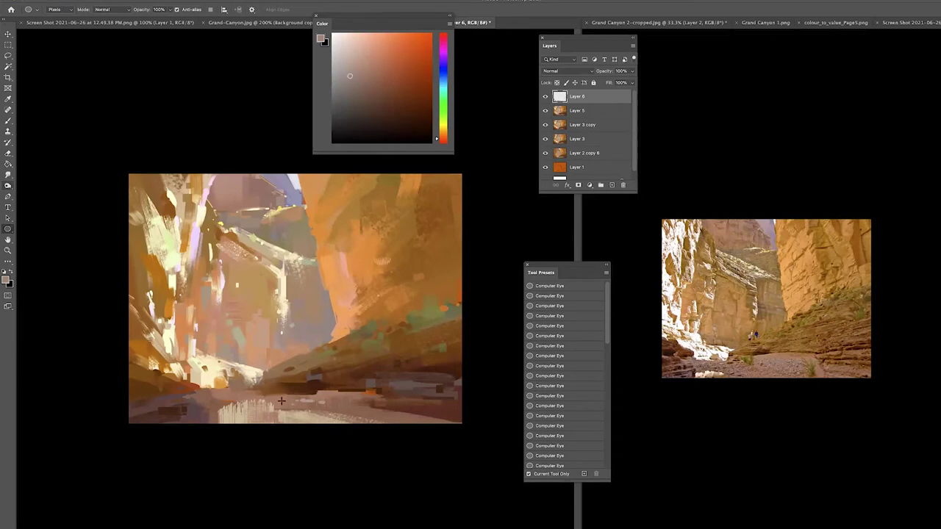
pyautogui.moveTo(196, 388); pyautogui.dragTo(255, 371)
pyautogui.press('b')
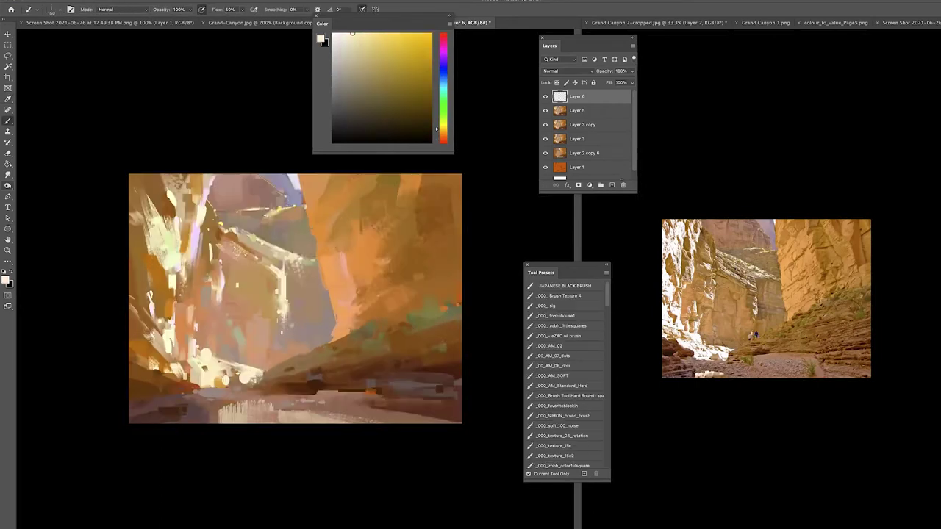
# Step: Sample brown, orange and muted cliff tones and brush them into the central canyon wall and left cliff
pyautogui.keyDown('alt'); pyautogui.click(272, 312); pyautogui.keyUp('alt')
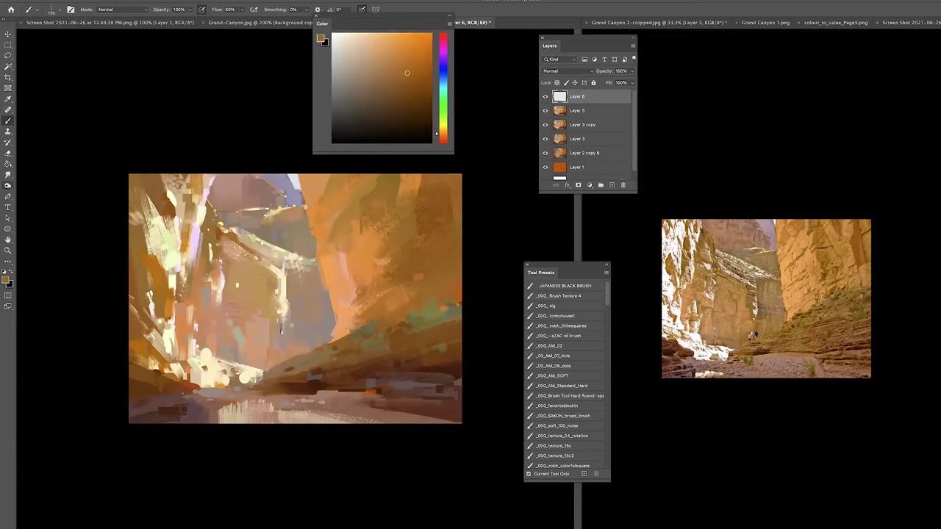
pyautogui.keyDown('alt'); pyautogui.click(310, 324); pyautogui.keyUp('alt')
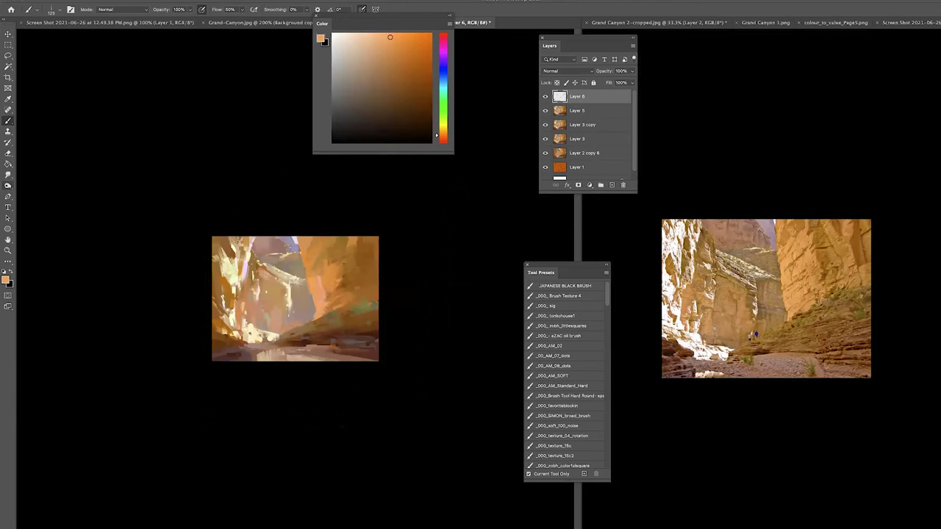
pyautogui.hotkey('ctrl', '+')
pyautogui.keyDown('alt'); pyautogui.click(262, 268); pyautogui.keyUp('alt')
pyautogui.keyDown('alt'); pyautogui.click(264, 361); pyautogui.keyUp('alt')
pyautogui.keyDown('alt'); pyautogui.click(158, 282); pyautogui.keyUp('alt')
# Step: Smudge the sunlit ledge at the top of the central cliff to soften its strokes
pyautogui.hotkey('ctrl', '-')
pyautogui.keyDown('alt'); pyautogui.click(216, 292); pyautogui.keyUp('alt')
pyautogui.press('r')
pyautogui.moveTo(225, 243); pyautogui.dragTo(265, 250)
pyautogui.press('b')
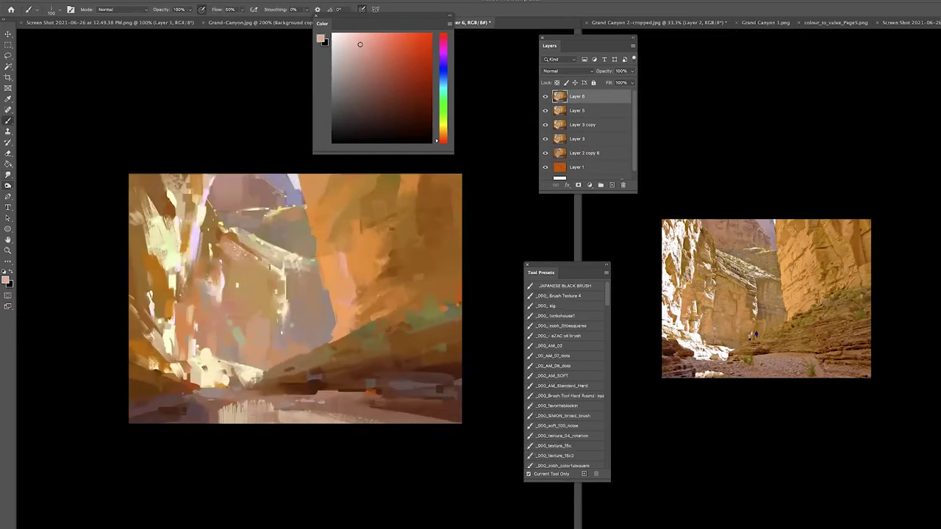
# Step: Sample neighbouring tones and rework the central cliff wall, its ledge and the distant mountain behind it
pyautogui.keyDown('alt'); pyautogui.click(283, 290); pyautogui.keyUp('alt')
pyautogui.keyDown('alt'); pyautogui.click(285, 286); pyautogui.keyUp('alt')
pyautogui.hotkey('ctrl', '-')
pyautogui.keyDown('alt'); pyautogui.click(258, 272); pyautogui.keyUp('alt')
pyautogui.keyDown('alt'); pyautogui.click(260, 222); pyautogui.keyUp('alt')
pyautogui.keyDown('alt'); pyautogui.click(261, 222); pyautogui.keyUp('alt')
pyautogui.keyDown('alt'); pyautogui.click(261, 222); pyautogui.keyUp('alt')
pyautogui.keyDown('alt'); pyautogui.click(265, 209); pyautogui.keyUp('alt')
pyautogui.keyDown('alt'); pyautogui.click(265, 209); pyautogui.keyUp('alt')
pyautogui.keyDown('alt'); pyautogui.click(265, 209); pyautogui.keyUp('alt')
pyautogui.keyDown('alt'); pyautogui.click(265, 209); pyautogui.keyUp('alt')
# Step: Sample warm oranges and browns and paint them over the right cliff's face and lower inner edge
pyautogui.keyDown('alt'); pyautogui.click(193, 241); pyautogui.keyUp('alt')
pyautogui.keyDown('alt'); pyautogui.click(330, 314); pyautogui.keyUp('alt')
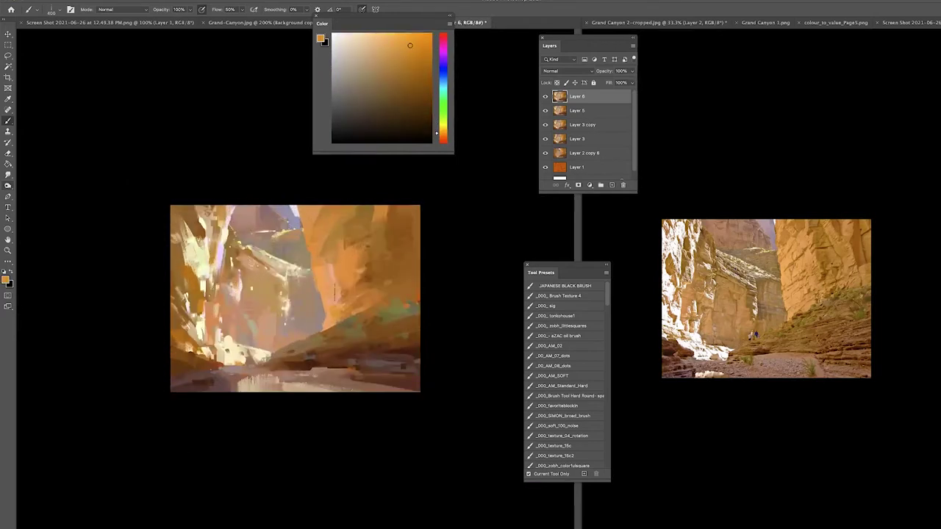
pyautogui.press('super+plus')
pyautogui.press('super+minus')
pyautogui.keyDown('alt'); pyautogui.click(367, 250); pyautogui.keyUp('alt')
pyautogui.keyDown('alt'); pyautogui.click(346, 337); pyautogui.keyUp('alt')
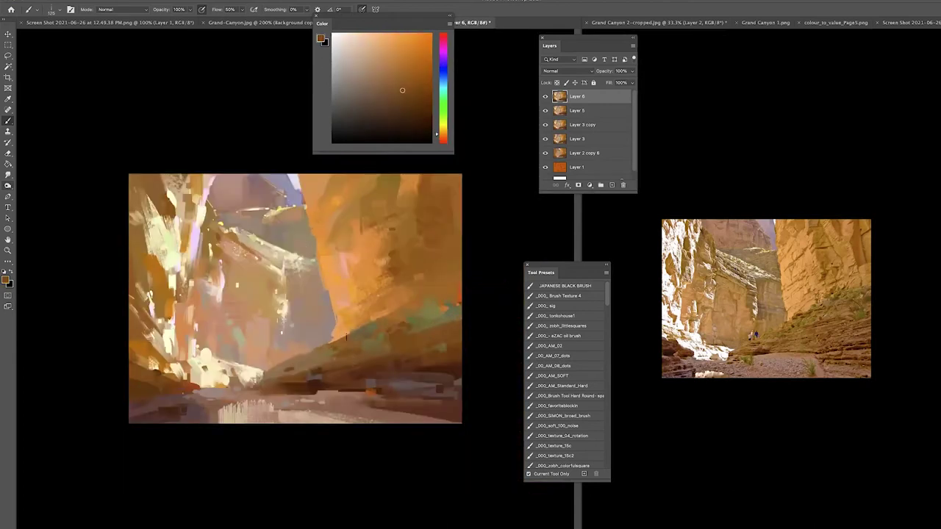
pyautogui.press('super+plus')
# Step: Move the Color panel off the canvas and add small lavender ellipses along the distant mountain's edge against the sky
pyautogui.moveTo(382, 23); pyautogui.dragTo(577, 4)
pyautogui.click(596, 23)
pyautogui.keyDown('alt'); pyautogui.click(169, 248); pyautogui.keyUp('alt')
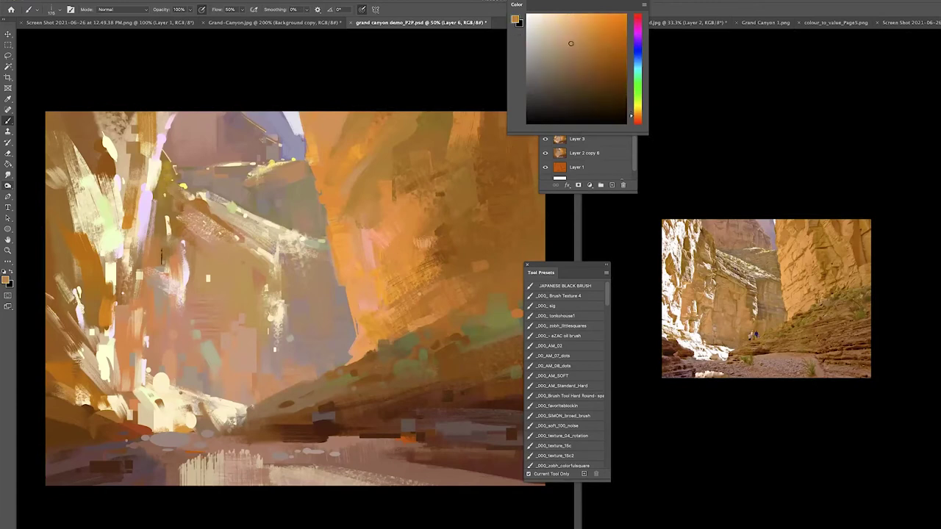
pyautogui.press('u')
pyautogui.keyDown('alt'); pyautogui.click(229, 162); pyautogui.keyUp('alt')
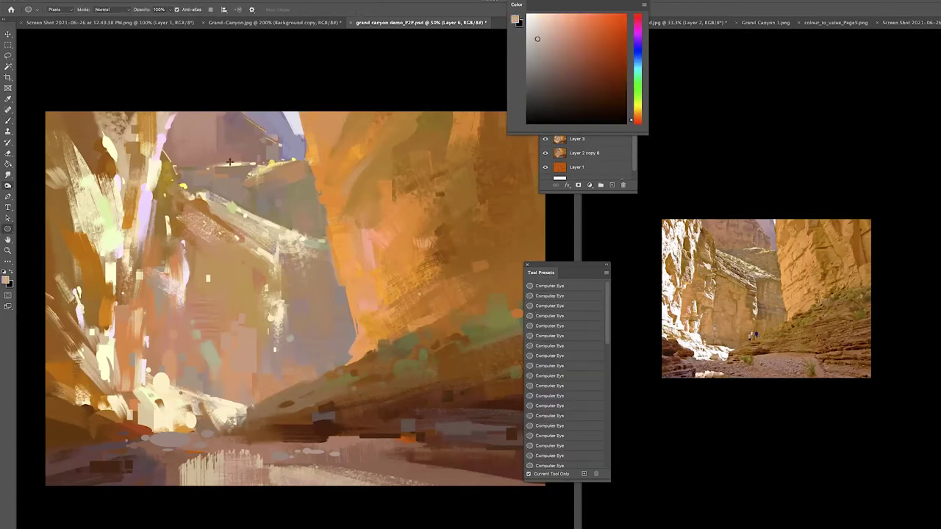
pyautogui.moveTo(266, 157); pyautogui.dragTo(263, 319)
pyautogui.hotkey('ctrl', 'z')
pyautogui.keyDown('alt'); pyautogui.click(291, 162); pyautogui.keyUp('alt')
pyautogui.click(291, 162)
# Step: Try filling a rectangular selection on the right cliff with the sampled lavender
pyautogui.click(7, 46)
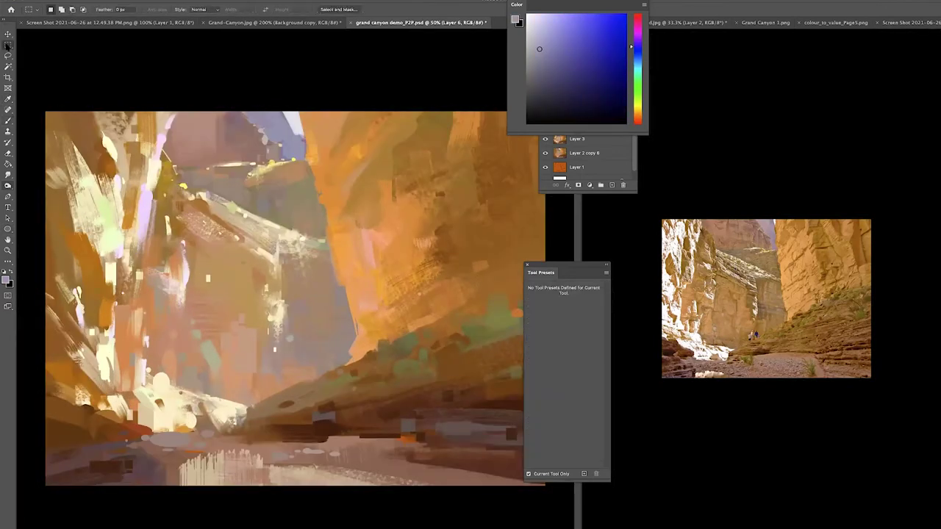
pyautogui.moveTo(351, 208); pyautogui.dragTo(412, 262)
pyautogui.hotkey('alt', 'BackSpace')
pyautogui.hotkey('ctrl', 'z')
# Step: Brush a sampled tone into the distant mountain and soften its edge with the Smudge tool
pyautogui.press('b')
pyautogui.keyDown('alt'); pyautogui.click(282, 151); pyautogui.keyUp('alt')
pyautogui.click(245, 120)
pyautogui.press('r')
pyautogui.hotkey('ctrl', '-')
pyautogui.hotkey('ctrl', '-')
pyautogui.hotkey('ctrl', '-')
pyautogui.hotkey('ctrl', '+')
pyautogui.hotkey('ctrl', '+')
# Step: Paint sampled light orange and ochre strokes onto the right cliff and blend them with the Smudge tool
pyautogui.press('b')
pyautogui.hotkey('ctrl', '-')
pyautogui.keyDown('alt'); pyautogui.click(334, 312); pyautogui.keyUp('alt')
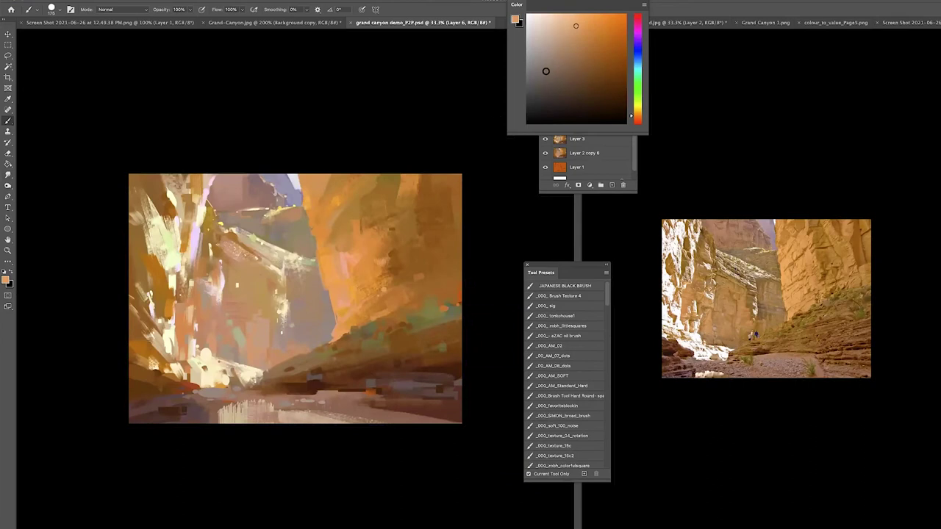
pyautogui.keyDown('alt'); pyautogui.click(375, 193); pyautogui.keyUp('alt')
pyautogui.hotkey('ctrl', '-')
pyautogui.hotkey('ctrl', '+')
pyautogui.press('r')
pyautogui.press('b')
# Step: Create a new layer and paint sampled browns along the shadowed base of the right slope
pyautogui.hotkey('ctrl', 'shift', 'alt', 'n')
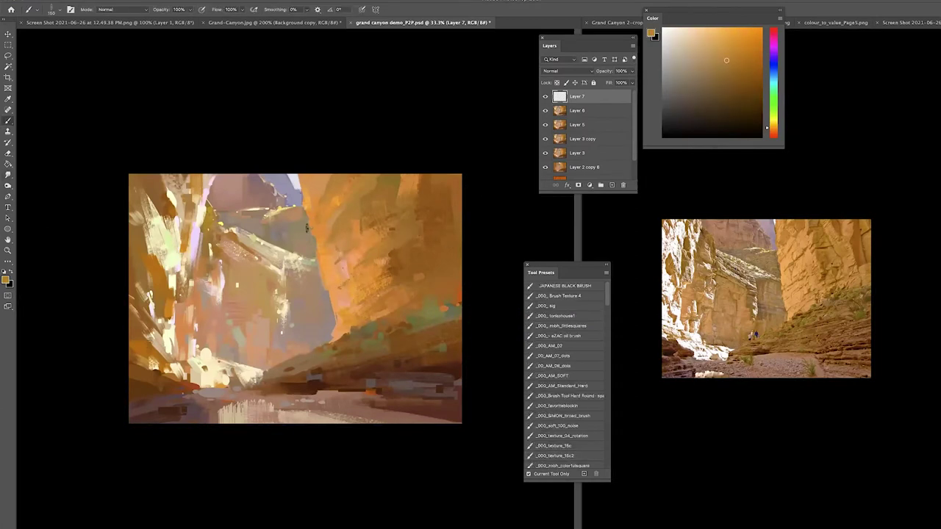
pyautogui.hotkey('ctrl', '-')
pyautogui.hotkey('ctrl', '+')
pyautogui.keyDown('alt'); pyautogui.click(316, 382); pyautogui.keyUp('alt')
pyautogui.keyDown('alt'); pyautogui.click(291, 375); pyautogui.keyUp('alt')
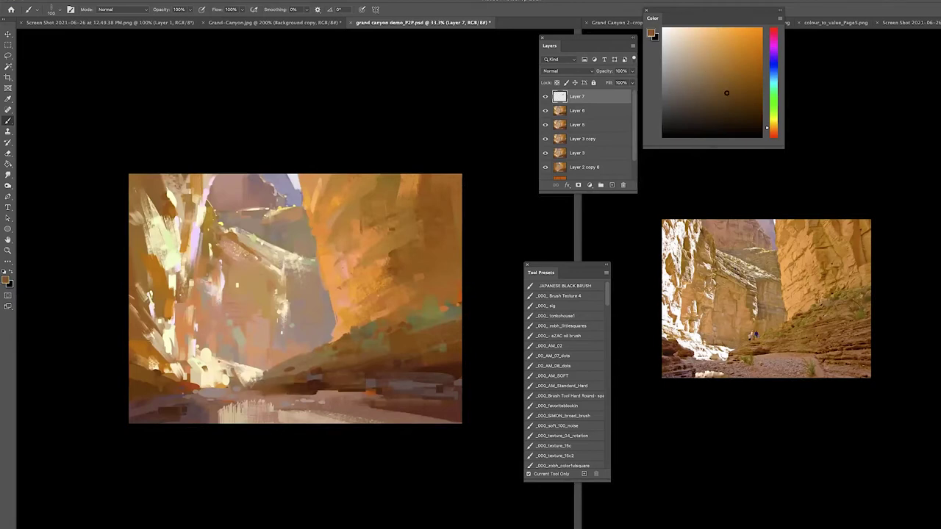
# Step: Brush muted peach texture over the central canyon wall with the _000_texture_15c2 preset
pyautogui.keyDown('alt'); pyautogui.click(161, 361); pyautogui.keyUp('alt')
pyautogui.click(570, 456)
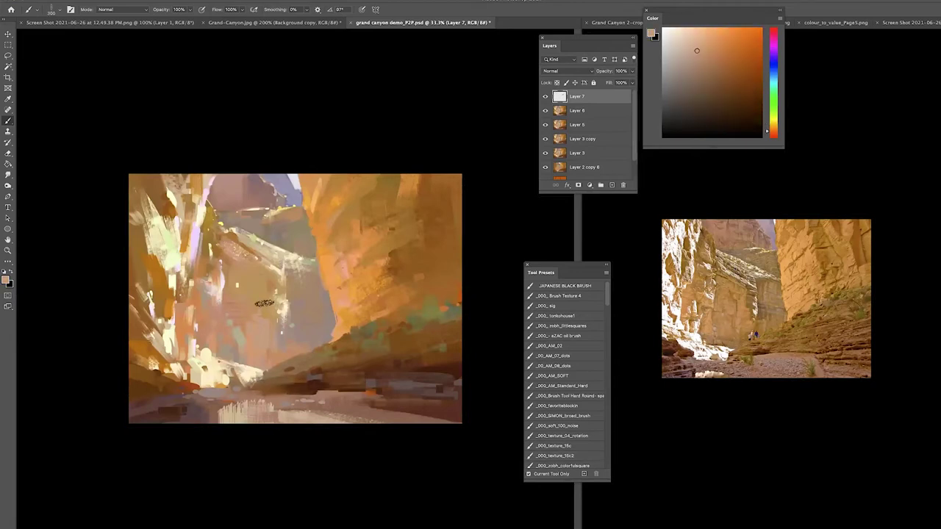
pyautogui.keyDown('alt'); pyautogui.click(199, 213); pyautogui.keyUp('alt')
# Step: Create another layer and dab cream and golden orange accents on the left cliff and below the central ledge
pyautogui.hotkey('ctrl', 'shift', 'alt', 'n')
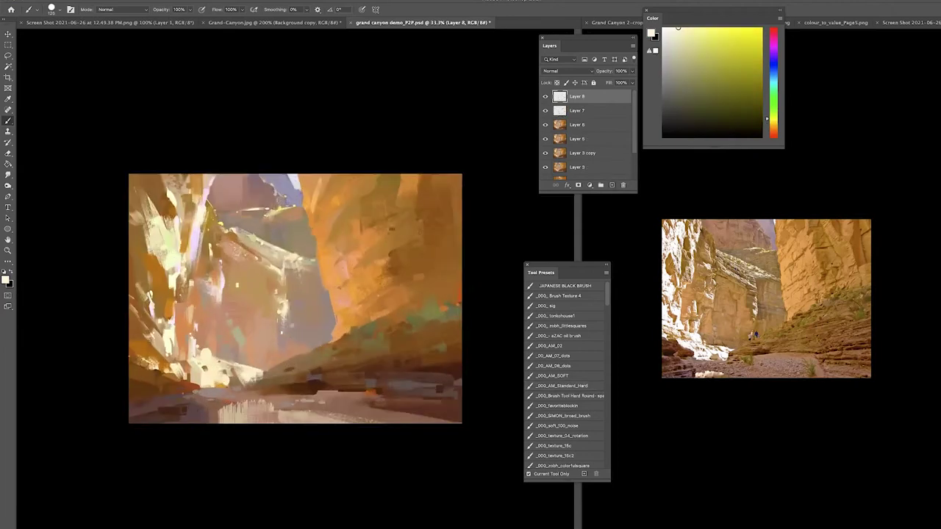
pyautogui.keyDown('alt'); pyautogui.click(209, 381); pyautogui.keyUp('alt')
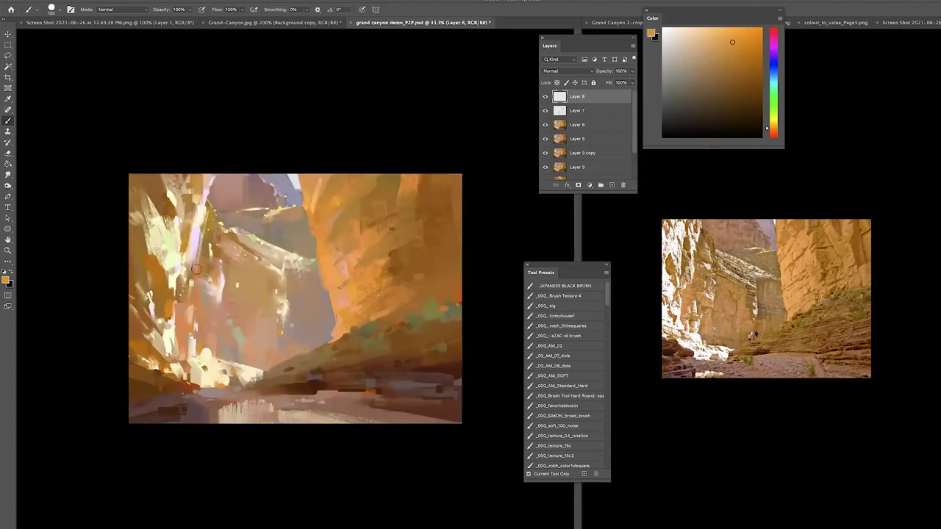
pyautogui.keyDown('alt'); pyautogui.click(395, 308); pyautogui.keyUp('alt')
pyautogui.moveTo(696, 3); pyautogui.dragTo(365, 51)
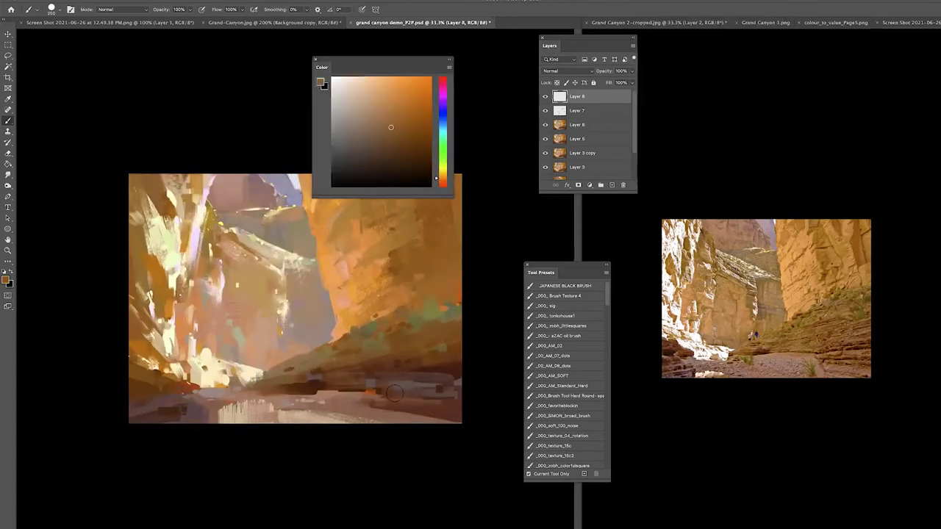
# Step: Sample browns from the right slope and dab small rock and shrub shapes across it
pyautogui.keyDown('alt'); pyautogui.click(444, 345); pyautogui.keyUp('alt')
pyautogui.hotkey('ctrl', '-')
pyautogui.hotkey('ctrl', '-')
pyautogui.hotkey('ctrl', '+')
pyautogui.keyDown('alt'); pyautogui.click(380, 325); pyautogui.keyUp('alt')
# Step: Duplicate the merged painting layer and blend strokes on the right cliff with the Mixer Brush
pyautogui.moveTo(8, 121)
pyautogui.mouseDown()
pyautogui.moveTo(30, 119)
pyautogui.moveTo(44, 144)
pyautogui.mouseUp()
pyautogui.hotkey('ctrl', 'j')
pyautogui.keyDown('alt'); pyautogui.click(320, 298); pyautogui.keyUp('alt')
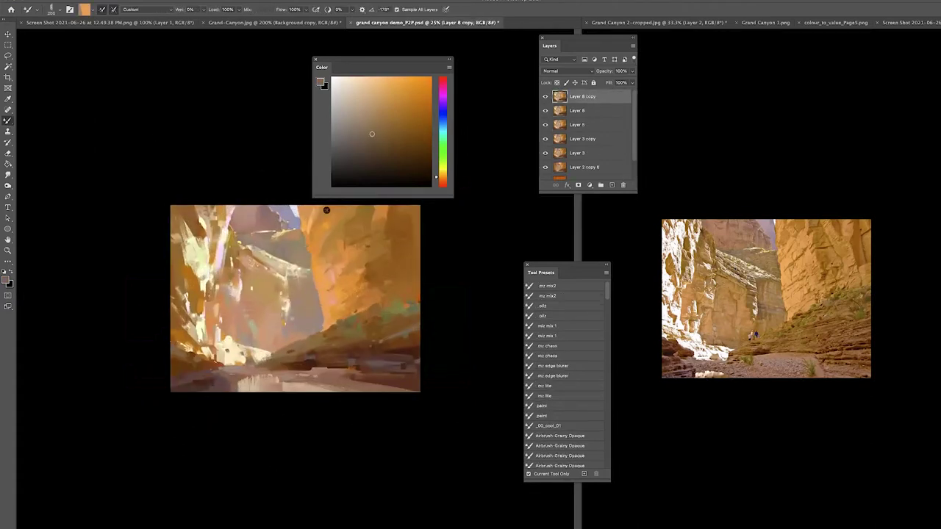
pyautogui.hotkey('ctrl', '+')
pyautogui.keyDown('alt'); pyautogui.click(388, 259); pyautogui.keyUp('alt')
# Step: Create a new layer and paint saturated yellow-orange strokes along the right cliff's lower inner edge
pyautogui.hotkey('ctrl', 'shift', 'alt', 'n')
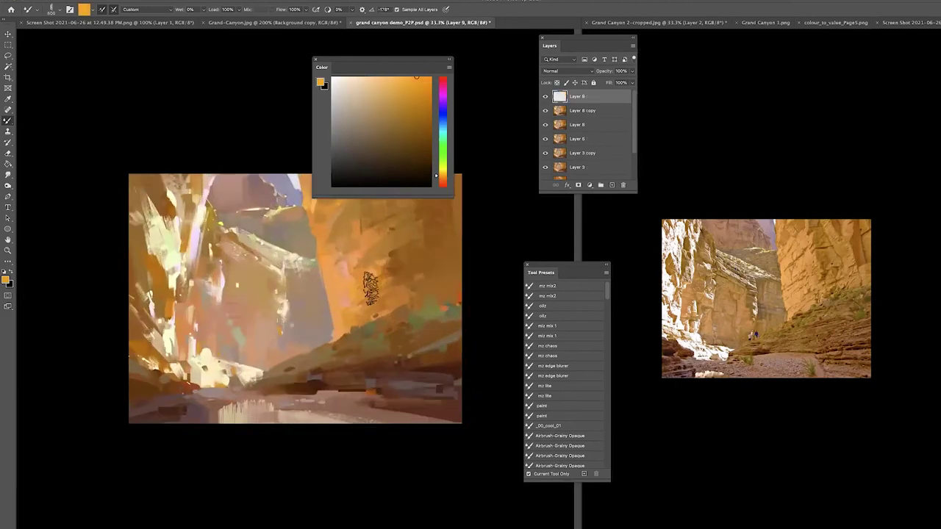
pyautogui.hotkey('ctrl', '-')
pyautogui.hotkey('ctrl', '+')
pyautogui.hotkey('ctrl', '-')
pyautogui.hotkey('ctrl', '-')
pyautogui.hotkey('ctrl', '+')
pyautogui.hotkey('ctrl', '+')
pyautogui.keyDown('alt'); pyautogui.click(278, 322); pyautogui.keyUp('alt')
pyautogui.hotkey('ctrl', '-')
pyautogui.hotkey('ctrl', '+')
# Step: Switch to the Brush tool's a2AC oil brush and add golden strokes to the right cliff's lower edge
pyautogui.rightClick(8, 120)
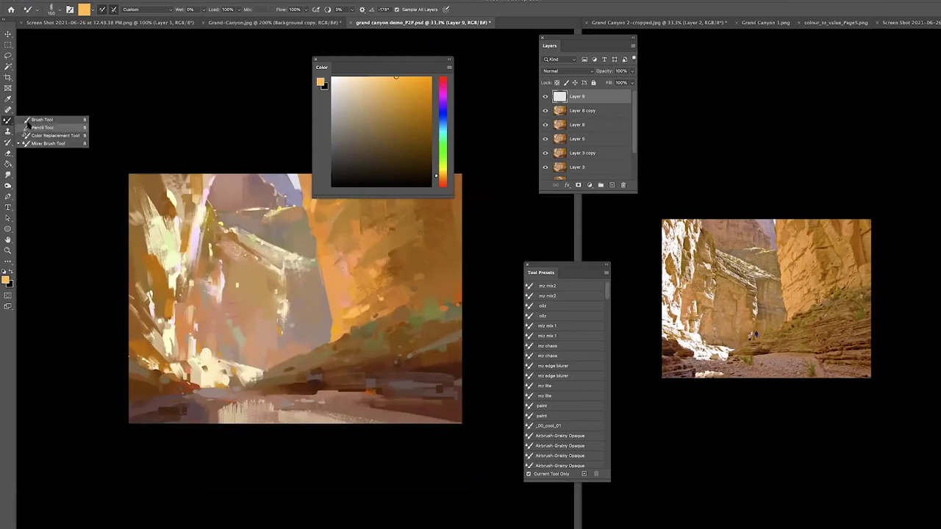
pyautogui.click(36, 120)
pyautogui.click(558, 335)
pyautogui.keyDown('alt'); pyautogui.click(345, 315); pyautogui.keyUp('alt')
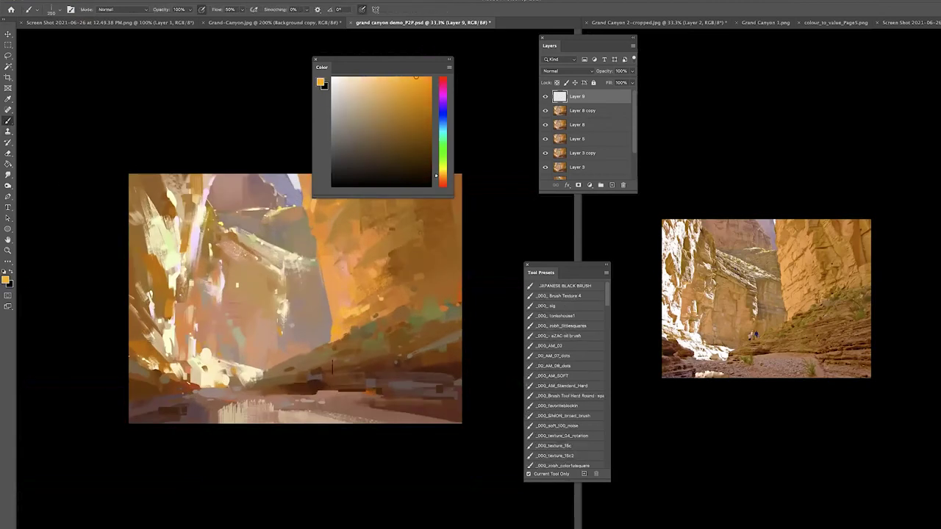
pyautogui.hotkey('ctrl', '+')
pyautogui.hotkey('ctrl', '+')
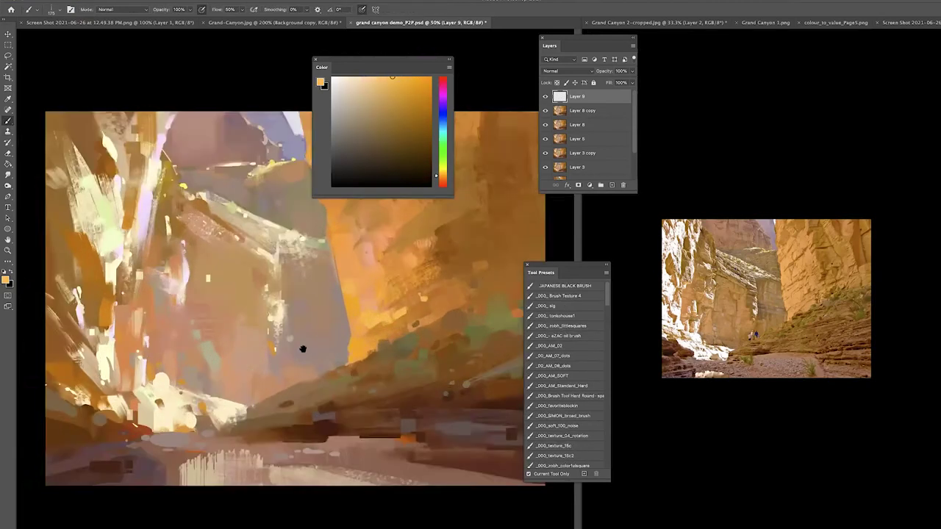
# Step: Sample deep orange and dab small accents around the sunlit rocks at the left cliff's base
pyautogui.keyDown('alt'); pyautogui.click(308, 362); pyautogui.keyUp('alt')
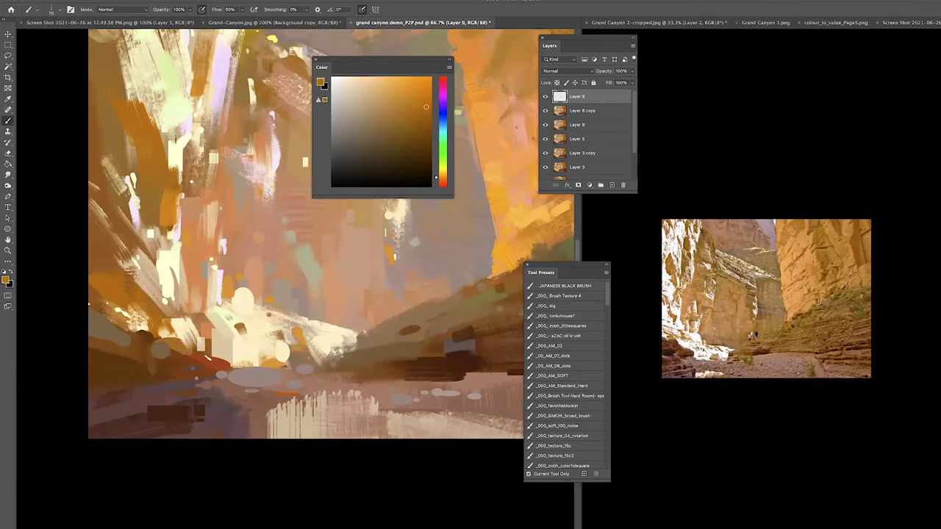
pyautogui.scroll(2, 330, 250)
pyautogui.hotkey('ctrl', '-')
pyautogui.hotkey('ctrl', '-')
pyautogui.hotkey('ctrl', '-')
pyautogui.keyDown('alt'); pyautogui.click(218, 342); pyautogui.keyUp('alt')
# Step: Sample golden orange and dark brown tones and refine the right cliff face and the shadowed slope below it
pyautogui.keyDown('alt'); pyautogui.click(350, 345); pyautogui.keyUp('alt')
pyautogui.hotkey('ctrl', '+')
pyautogui.keyDown('alt'); pyautogui.click(341, 321); pyautogui.keyUp('alt')
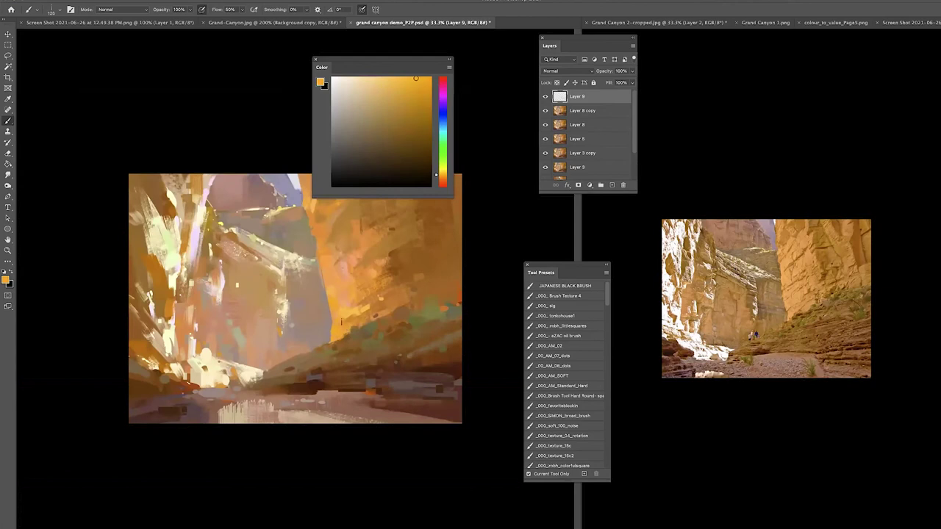
pyautogui.keyDown('alt'); pyautogui.click(388, 256); pyautogui.keyUp('alt')
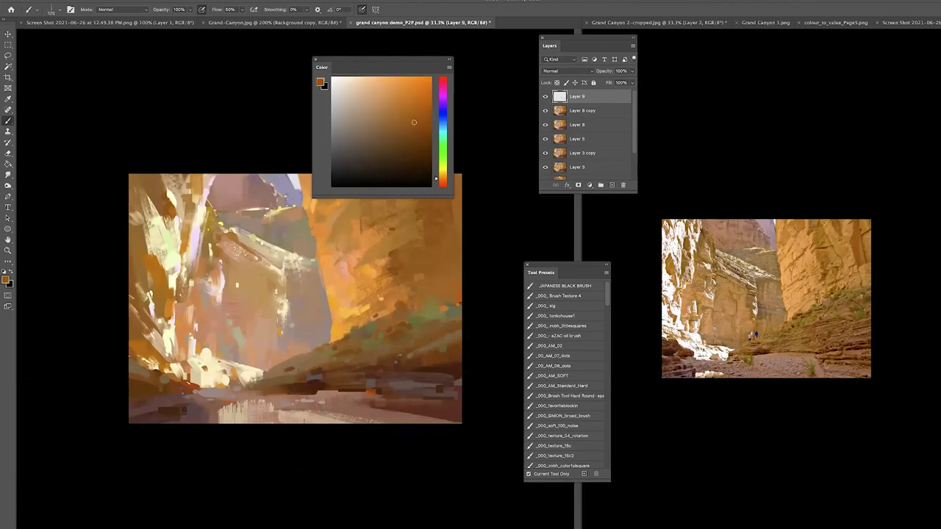
pyautogui.keyDown('alt'); pyautogui.click(400, 382); pyautogui.keyUp('alt')
pyautogui.keyDown('alt'); pyautogui.click(402, 397); pyautogui.keyUp('alt')
# Step: Smudge the right cliff's lower edge where it meets the slope
pyautogui.hotkey('ctrl', '-')
pyautogui.press('r')
pyautogui.hotkey('ctrl', '+')
pyautogui.hotkey('ctrl', '+')
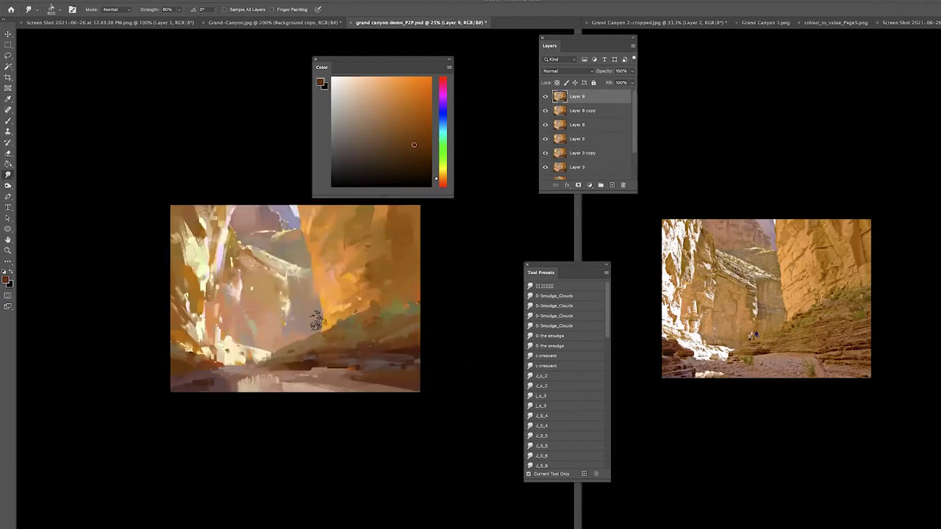
# Step: Sample a muted tan from the Grand Canyon 2-cropped.jpg reference and return to the canyon painting
pyautogui.click(702, 23)
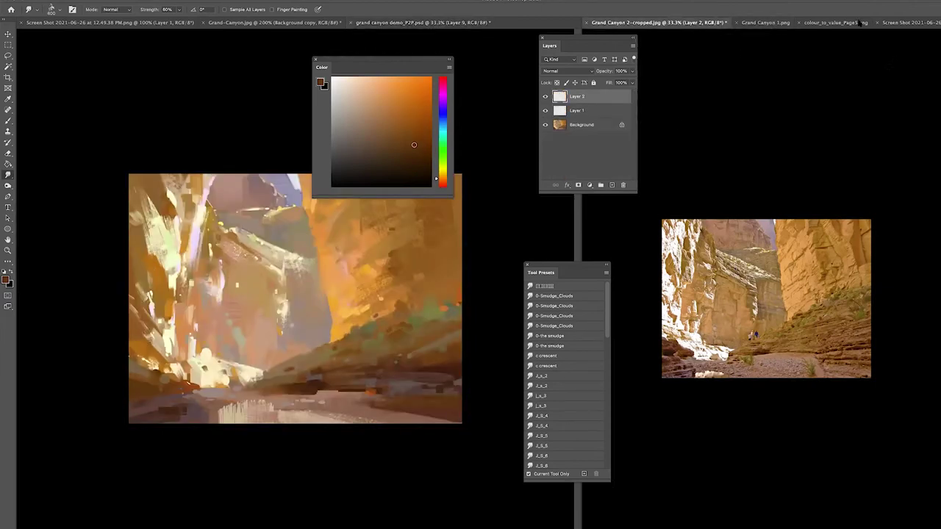
pyautogui.press('b')
pyautogui.click(423, 22)
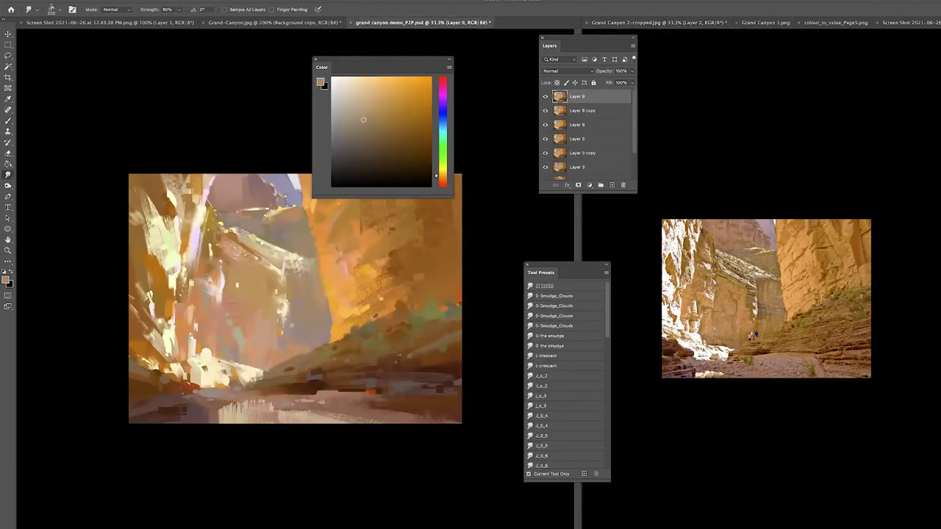
pyautogui.keyDown('alt'); pyautogui.click(226, 397); pyautogui.keyUp('alt')
# Step: Compare against the reference photo while painting textured warm orange strokes over the right cliff on a new layer
pyautogui.hotkey('ctrl', 'Tab')
pyautogui.hotkey('ctrl', 'shift', 'Tab')
pyautogui.hotkey('ctrl', 'Tab')
pyautogui.hotkey('ctrl', 'shift', 'Tab')
pyautogui.press('d')
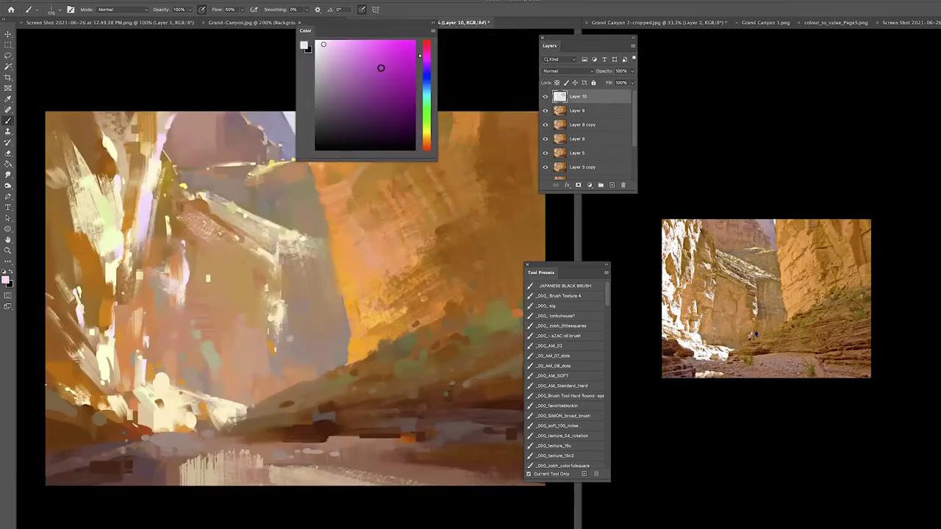
pyautogui.hotkey('ctrl', 'Tab')
pyautogui.hotkey('ctrl', 'shift', 'Tab')
# Step: Dab pink and cream accents along the central cliff's sunlit ledge and sample a brown for the wall below
pyautogui.keyDown('alt'); pyautogui.click(293, 233); pyautogui.keyUp('alt')
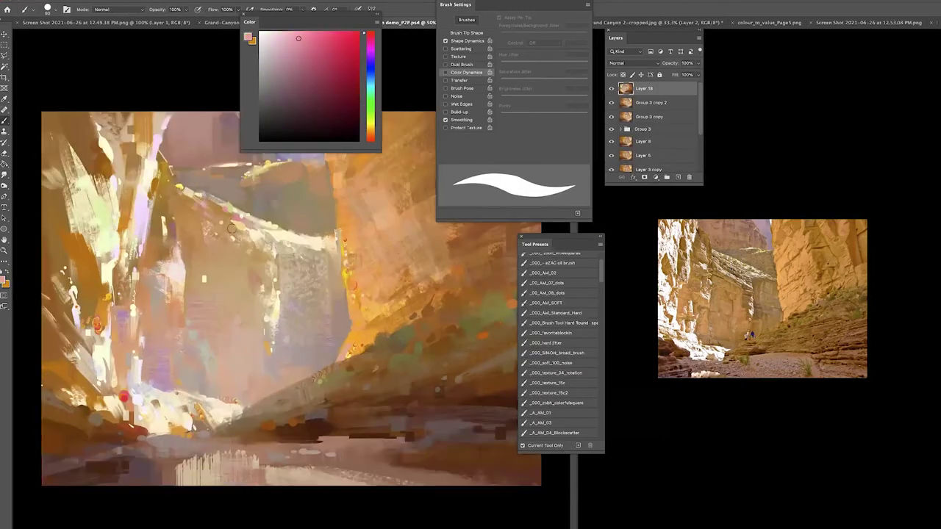
pyautogui.keyDown('alt'); pyautogui.click(309, 316); pyautogui.keyUp('alt')
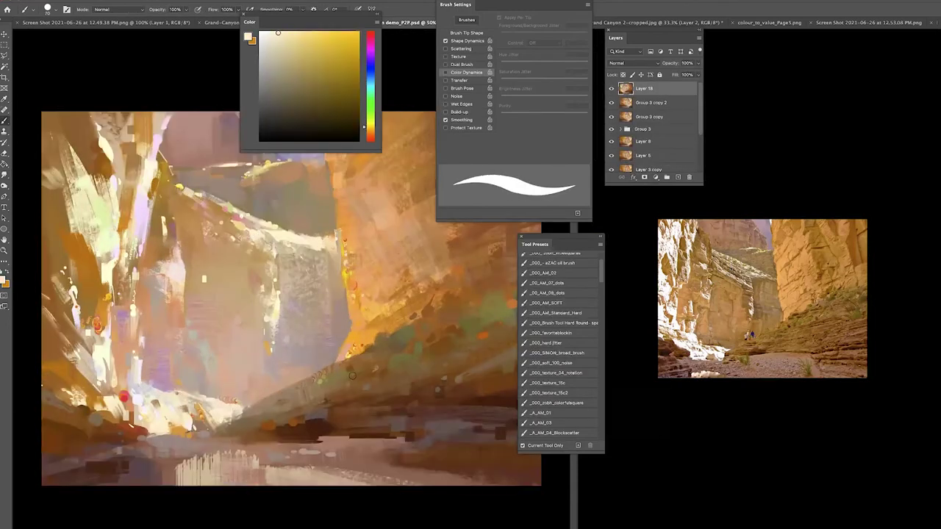
pyautogui.keyDown('alt'); pyautogui.click(274, 308); pyautogui.keyUp('alt')
# Step: Rework the far ridge's crest with sampled brown and dusty mauve tones
pyautogui.hotkey('ctrl', '-')
pyautogui.hotkey('ctrl', '+')
pyautogui.hotkey('ctrl', '+')
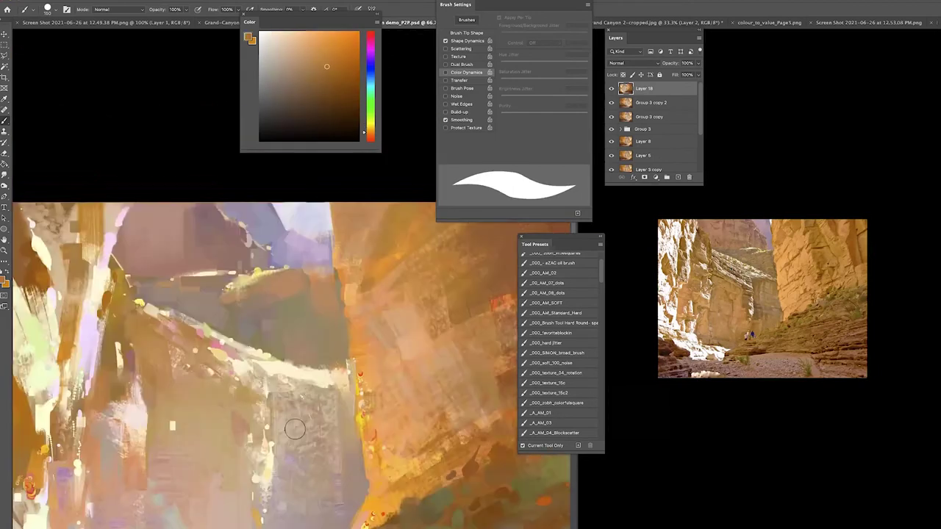
pyautogui.keyDown('alt'); pyautogui.click(214, 283); pyautogui.keyUp('alt')
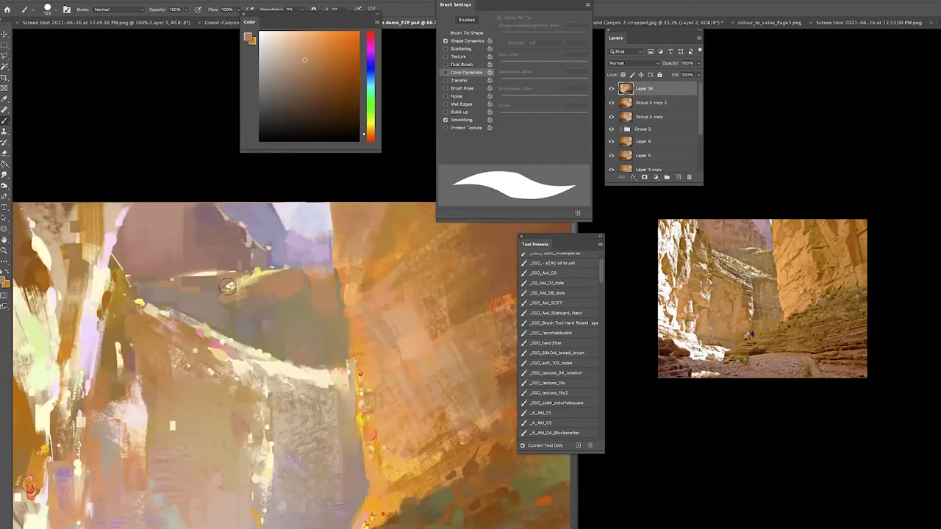
pyautogui.keyDown('alt'); pyautogui.click(219, 259); pyautogui.keyUp('alt')
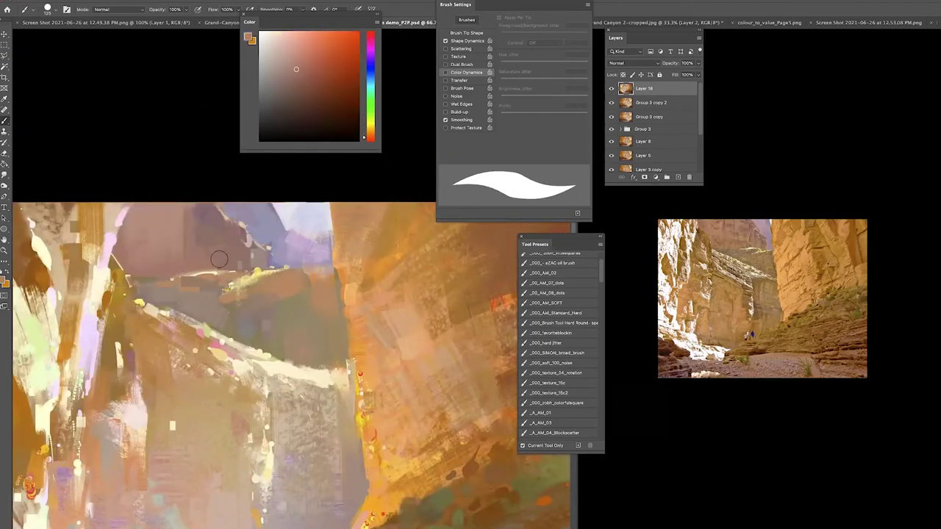
# Step: Switch to a textured brush preset and paint sampled ochre brown over the shaded rock below the far ridge
pyautogui.click(551, 322)
pyautogui.keyDown('alt'); pyautogui.click(300, 305); pyautogui.keyUp('alt')
pyautogui.hotkey('ctrl', '-')
pyautogui.hotkey('ctrl', '-')
pyautogui.hotkey('ctrl', '-')
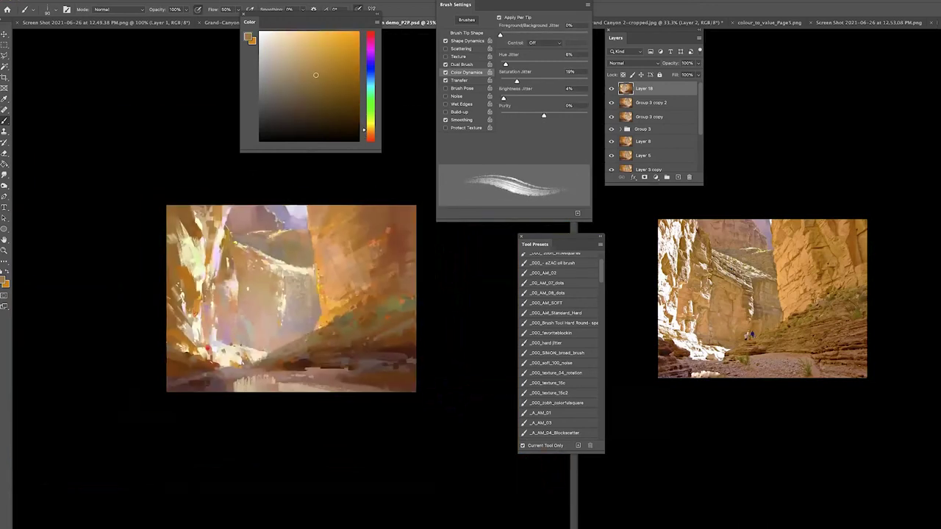
# Step: Sample a dark brown from the painting and soften the foreground water reflection with the Smudge tool
pyautogui.hotkey('ctrl', '+')
pyautogui.keyDown('alt'); pyautogui.click(233, 285); pyautogui.keyUp('alt')
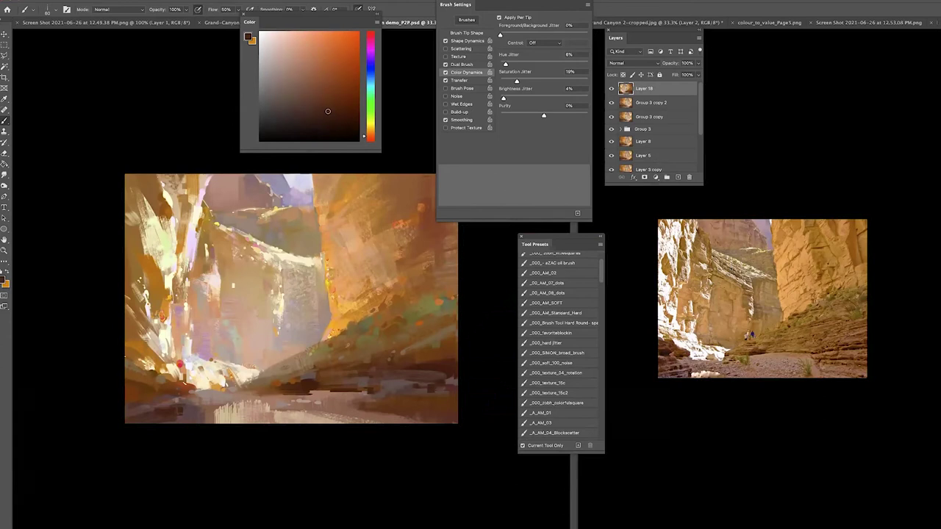
pyautogui.press('r')
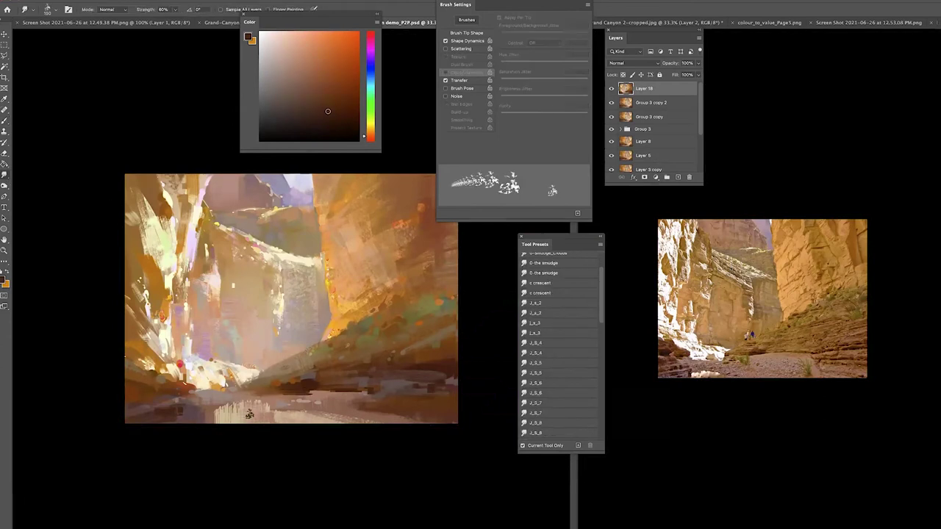
# Step: Dab sampled beige and ochre tones over the far ridge and left cliff with the _000_hard jitter brush preset
pyautogui.hotkey('ctrl', '+')
pyautogui.press('b')
pyautogui.keyDown('alt'); pyautogui.click(259, 346); pyautogui.keyUp('alt')
pyautogui.keyDown('alt'); pyautogui.click(282, 336); pyautogui.keyUp('alt')
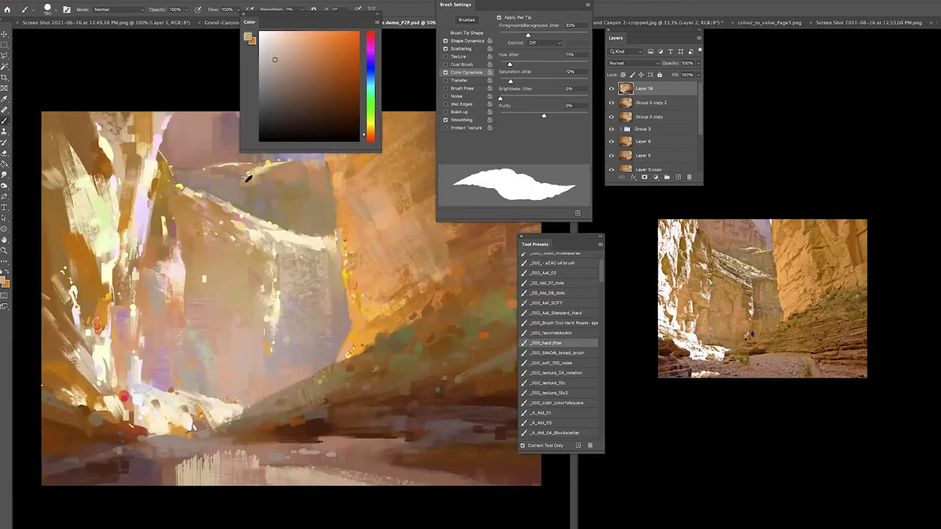
pyautogui.keyDown('alt'); pyautogui.click(249, 178); pyautogui.keyUp('alt')
pyautogui.keyDown('alt'); pyautogui.click(121, 245); pyautogui.keyUp('alt')
pyautogui.press(']')
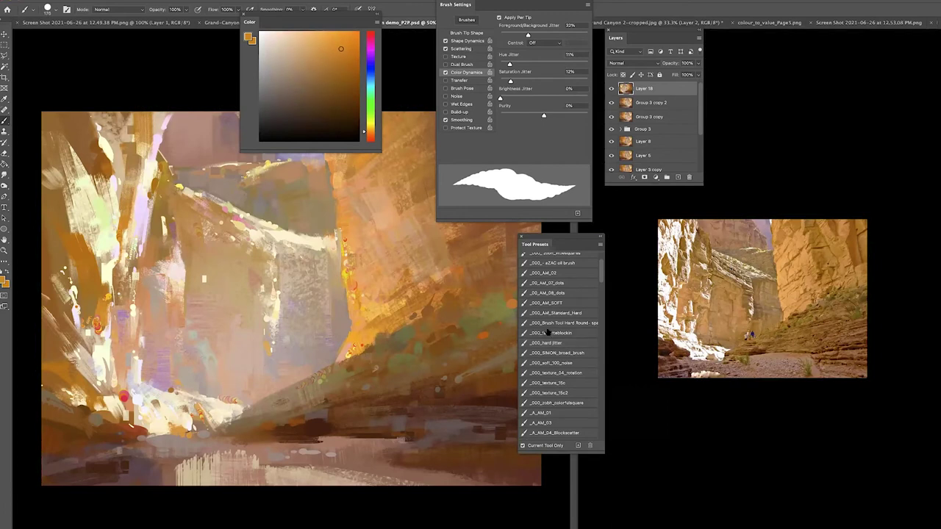
# Step: Rework the left cliff's sunlit face in sampled golden ochre, using a textured block-in brush and a hard round brush
pyautogui.click(550, 353)
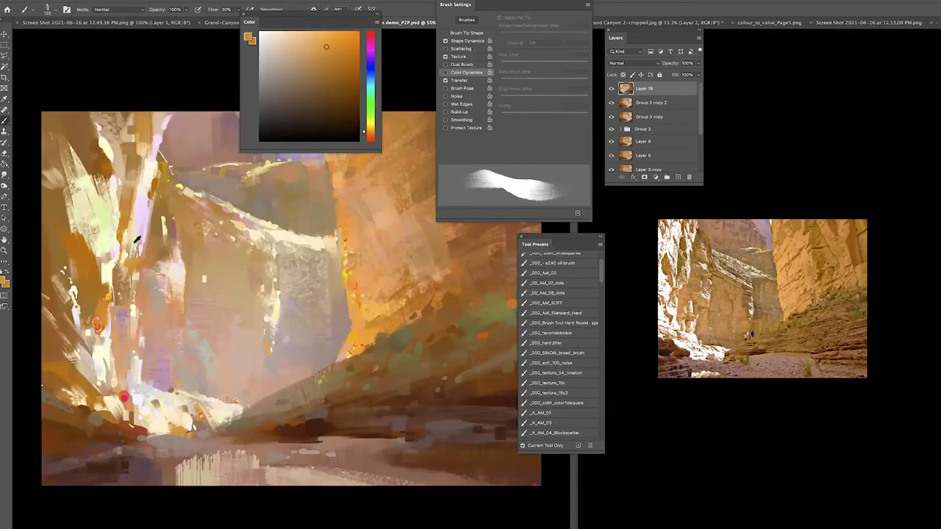
pyautogui.press('.')
pyautogui.keyDown('alt'); pyautogui.click(141, 224); pyautogui.keyUp('alt')
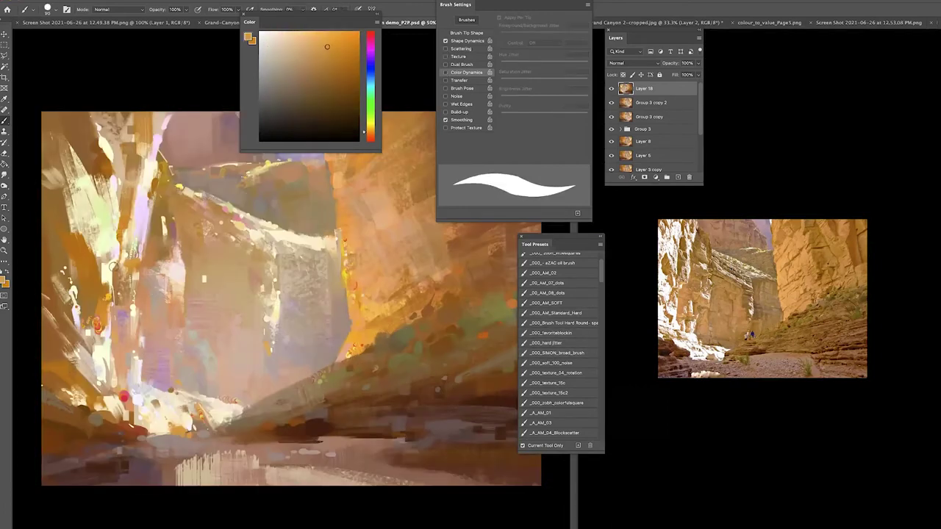
pyautogui.hotkey('ctrl', '-')
pyautogui.hotkey('ctrl', '-')
pyautogui.hotkey('ctrl', '-')
# Step: Smudge the painted strokes softly, then change to the _A_AM_04_Blockscatter brush preset
pyautogui.press('r')
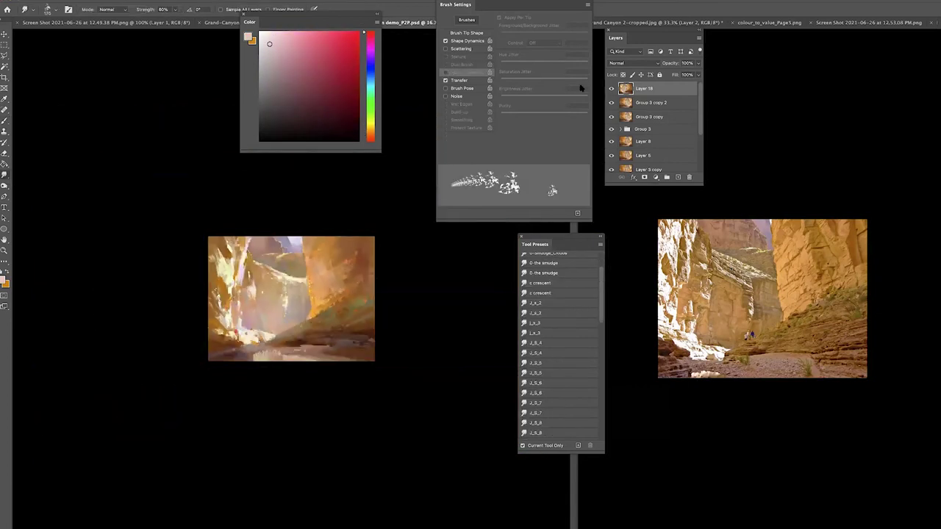
pyautogui.hotkey('ctrl', '+')
pyautogui.hotkey('ctrl', '+')
pyautogui.hotkey('ctrl', '+')
pyautogui.press('b')
pyautogui.press('.')
pyautogui.press('.')
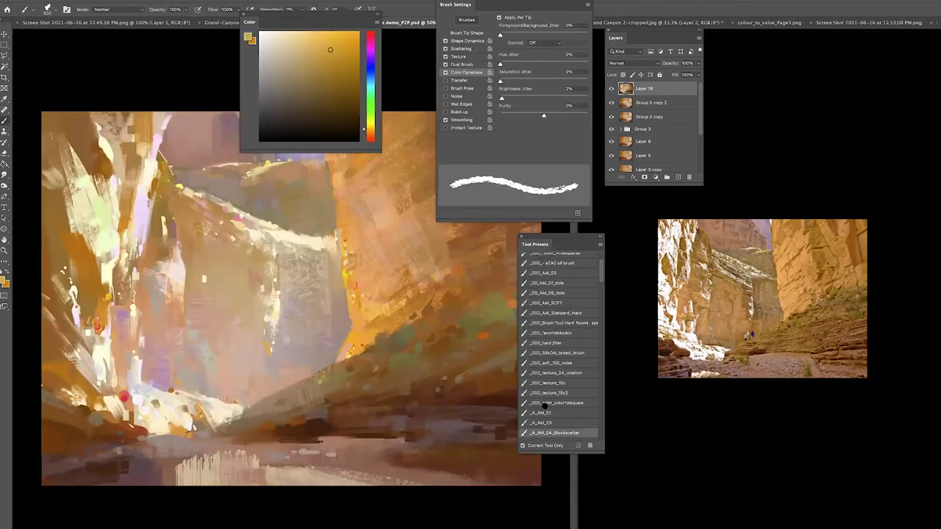
# Step: Paint beige, pale yellow and light green highlights along the central cliff's sunlit ledge
pyautogui.keyDown('alt'); pyautogui.click(221, 195); pyautogui.keyUp('alt')
pyautogui.hotkey('ctrl', '-')
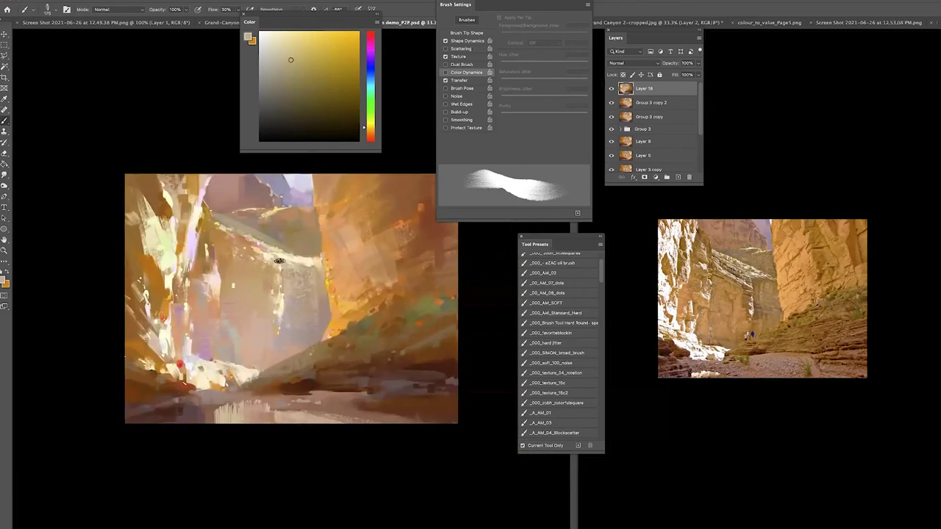
pyautogui.hotkey('ctrl', '+')
pyautogui.press('u')
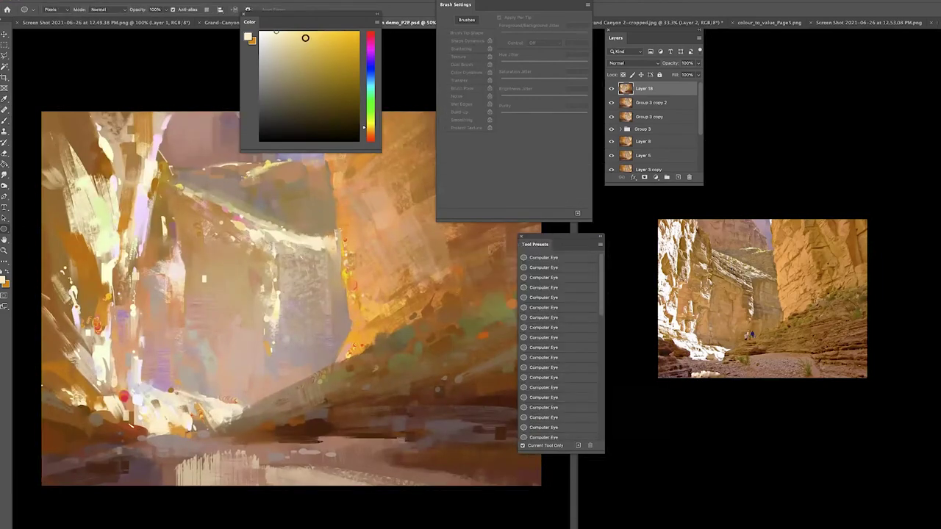
pyautogui.click(288, 46)
pyautogui.hotkey('ctrl', '-')
pyautogui.hotkey('ctrl', '+')
pyautogui.press('b')
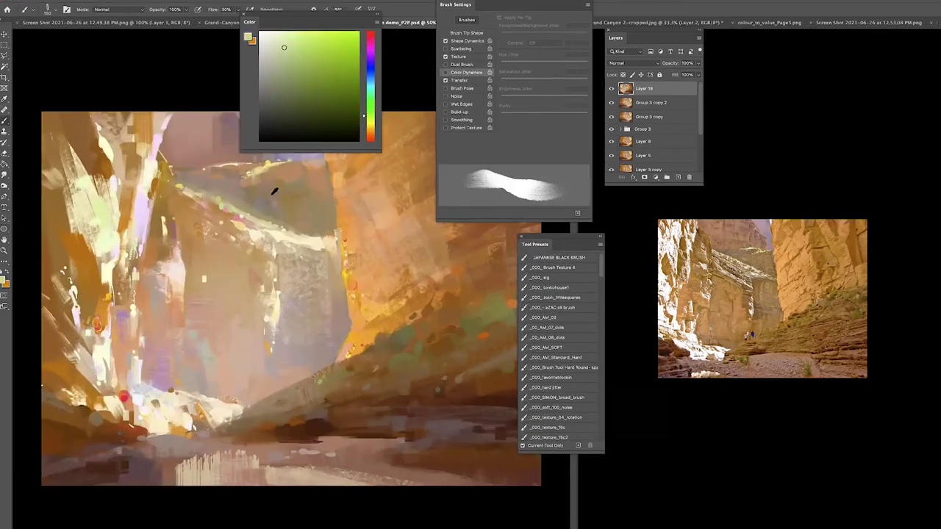
# Step: Work the far ridge's sunlit crest with sampled greyish brown using the _000_texture_16c2 preset, then smudge the strokes
pyautogui.keyDown('alt'); pyautogui.click(269, 272); pyautogui.keyUp('alt')
pyautogui.click(547, 438)
pyautogui.keyDown('alt'); pyautogui.click(259, 165); pyautogui.keyUp('alt')
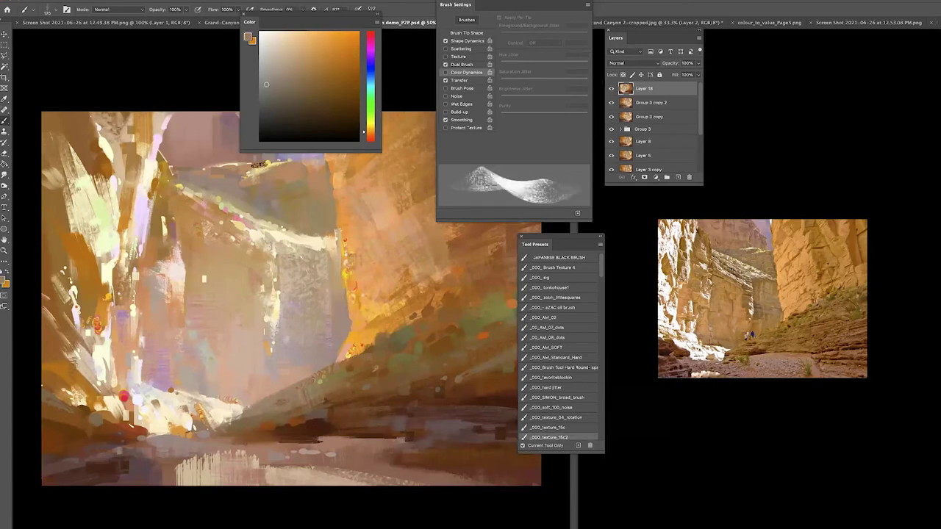
pyautogui.press('r')
pyautogui.hotkey('ctrl', '-')
pyautogui.hotkey('ctrl', '+')
# Step: Sample a light tone from the central wall, brighten it to warm cream and touch up the sunlit accents
pyautogui.press('b')
pyautogui.keyDown('alt'); pyautogui.click(204, 280); pyautogui.keyUp('alt')
pyautogui.click(280, 32)
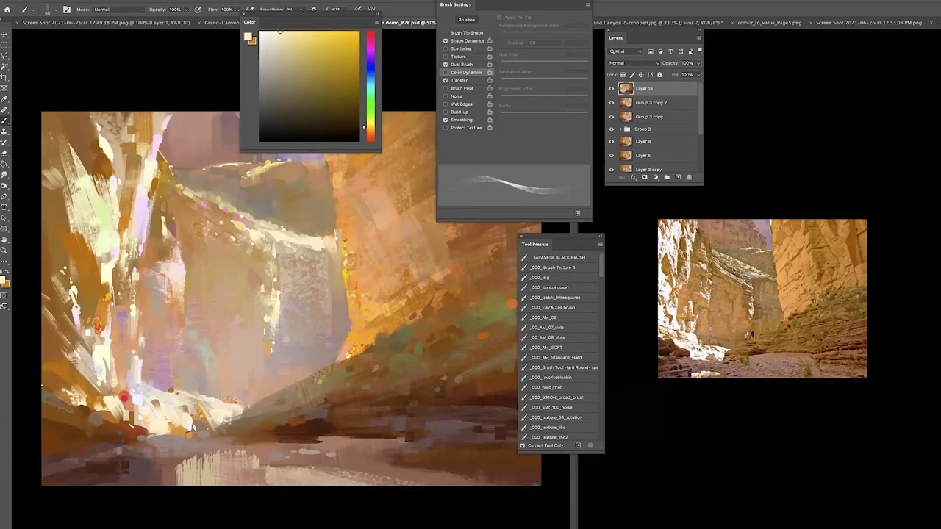
pyautogui.hotkey('ctrl', '-')
pyautogui.hotkey('ctrl', '+')
# Step: On a new layer, paint a small dark olive standing figure on the slope's crest with the _000_AM_Standard_Hard preset
pyautogui.click(676, 177)
pyautogui.click(556, 357)
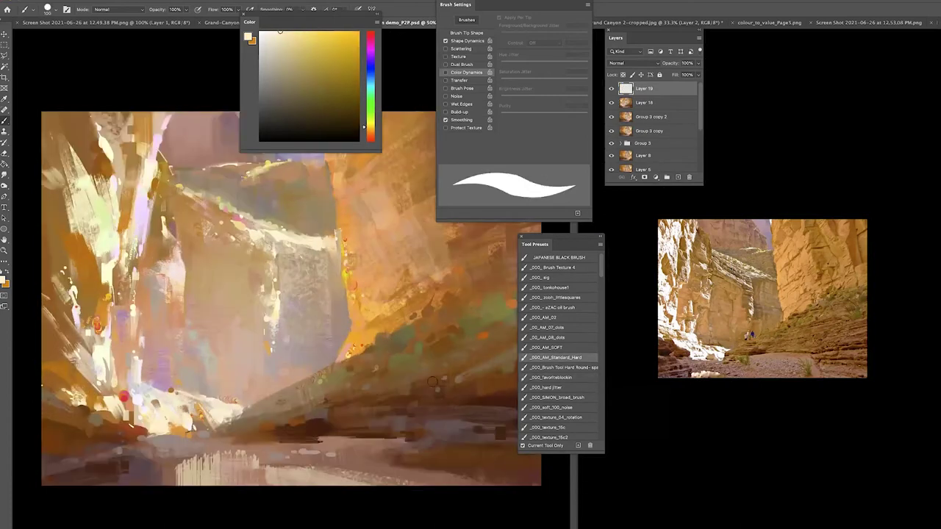
pyautogui.hotkey('ctrl', '+')
pyautogui.hotkey('ctrl', '+')
pyautogui.keyDown('alt'); pyautogui.click(288, 406); pyautogui.keyUp('alt')
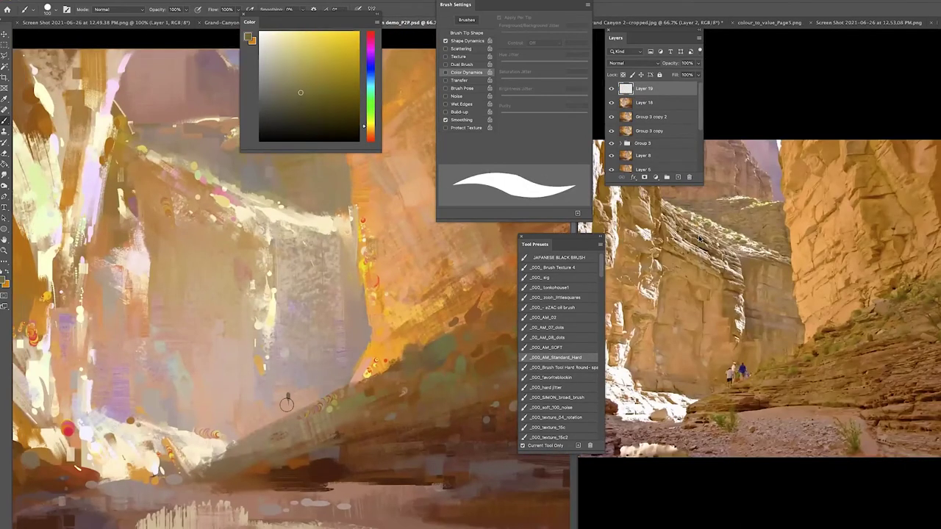
pyautogui.moveTo(287, 387); pyautogui.dragTo(289, 392)
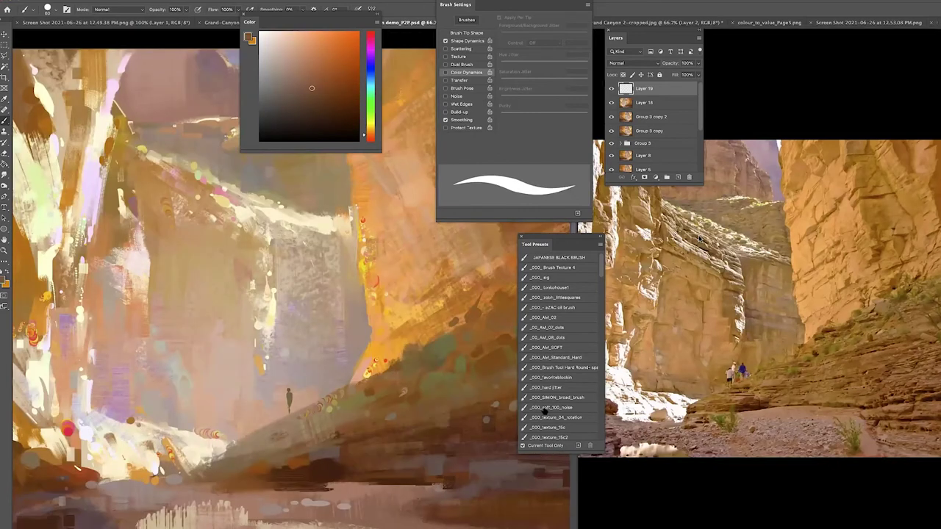
# Step: Reduce the brush size and try adding a second small figure beside the first, using colours sampled around the slope
pyautogui.press('[')
pyautogui.press('[')
pyautogui.press('[')
pyautogui.keyDown('alt'); pyautogui.click(307, 402); pyautogui.keyUp('alt')
pyautogui.keyDown('alt'); pyautogui.click(327, 401); pyautogui.keyUp('alt')
pyautogui.keyDown('alt'); pyautogui.click(279, 415); pyautogui.keyUp('alt')
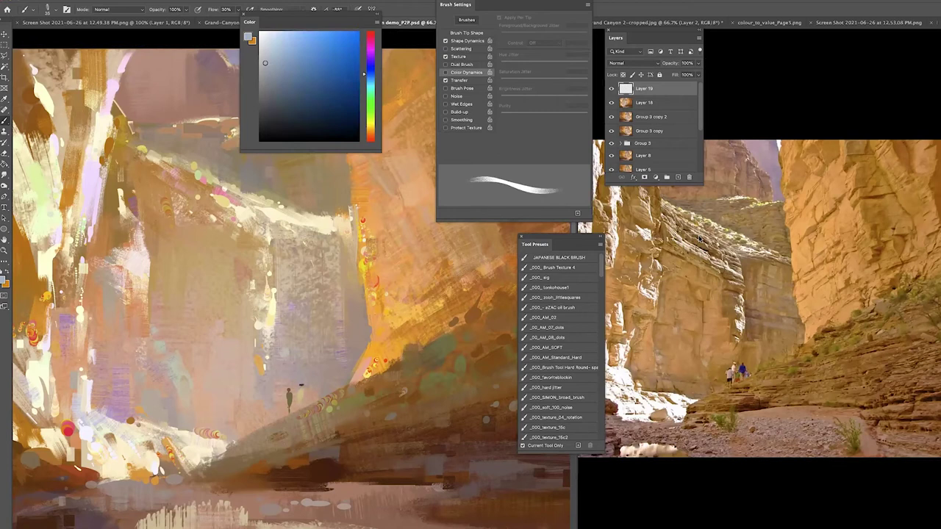
pyautogui.hotkey('ctrl', '-')
pyautogui.hotkey('ctrl', '-')
pyautogui.click(699, 239)
pyautogui.keyDown('alt'); pyautogui.click(699, 239); pyautogui.keyUp('alt')
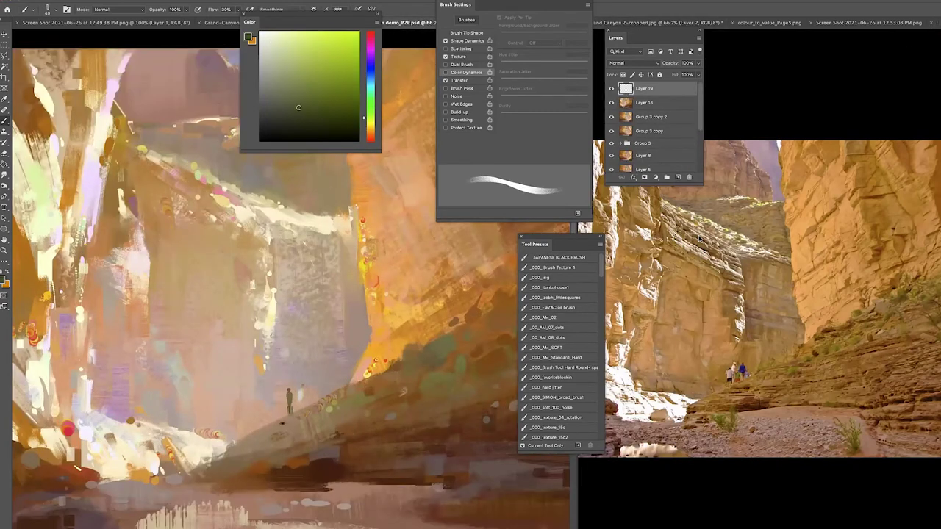
# Step: Examine the Edgar Payne canyon paintings as references for placing small riders in the landscape
pyautogui.press('Tab')
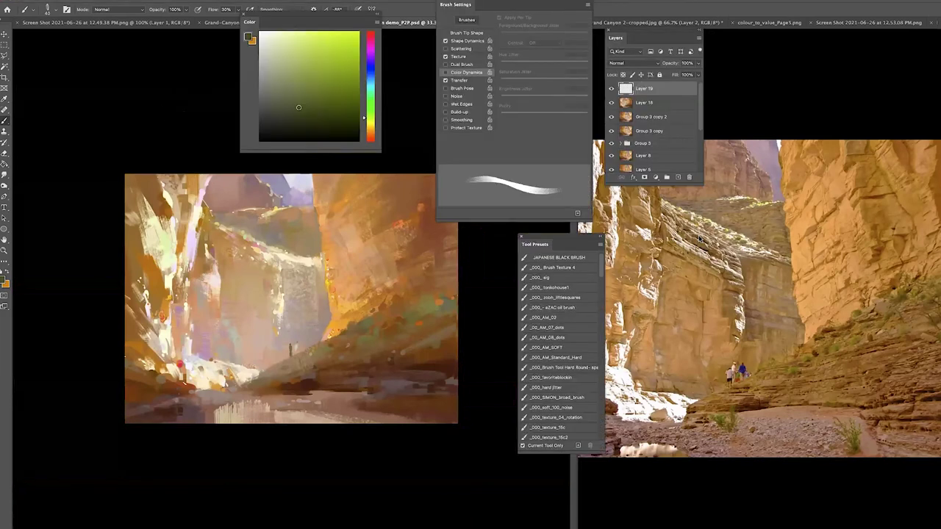
pyautogui.press('Tab')
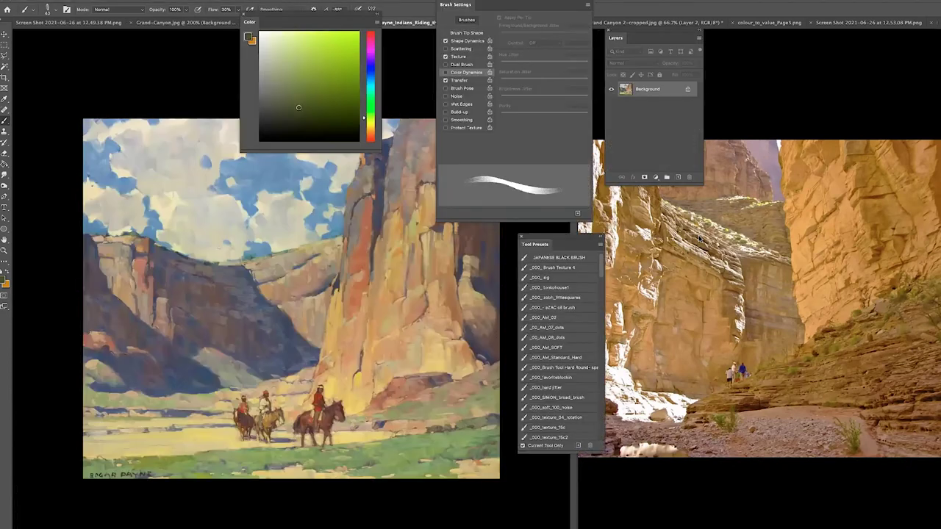
pyautogui.press('Tab')
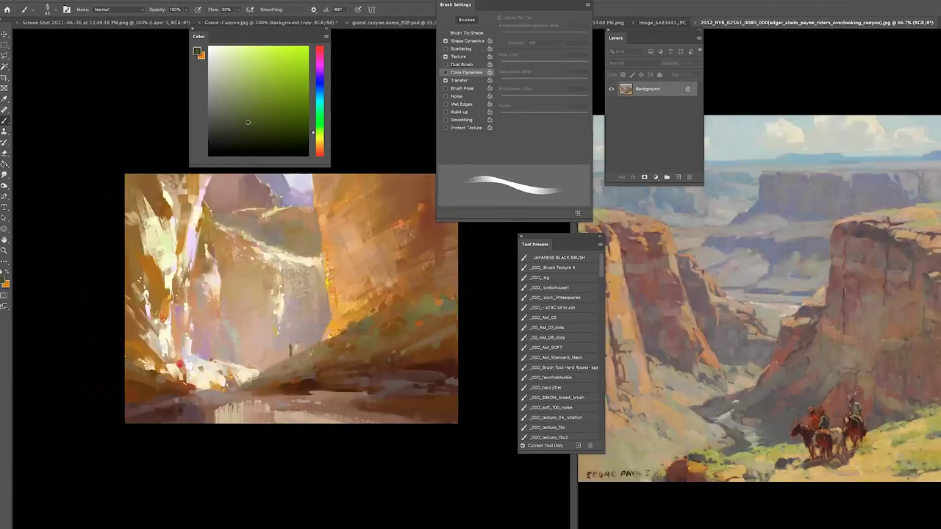
pyautogui.press('Tab')
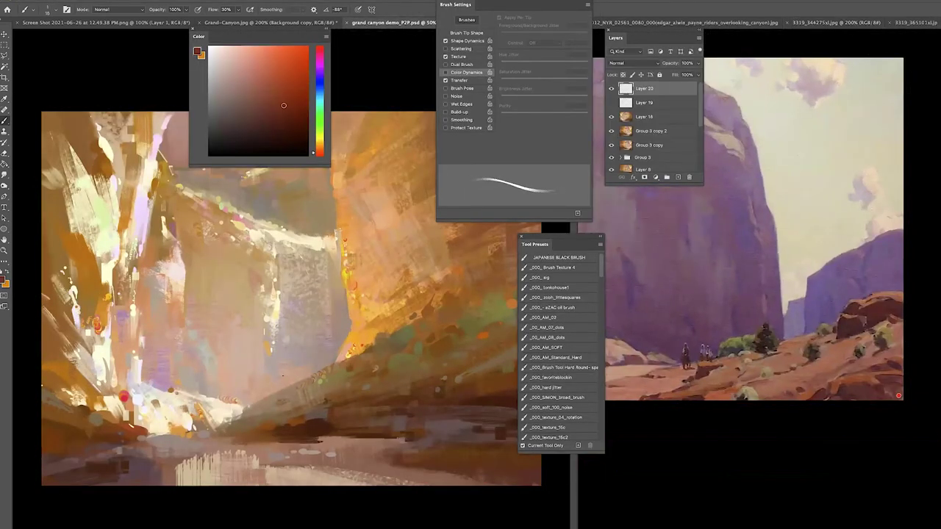
# Step: Block in a small brown horse and rider on the slope's crest with the _000_AM_Standard_Hard preset
pyautogui.keyDown('alt'); pyautogui.click(283, 381); pyautogui.keyUp('alt')
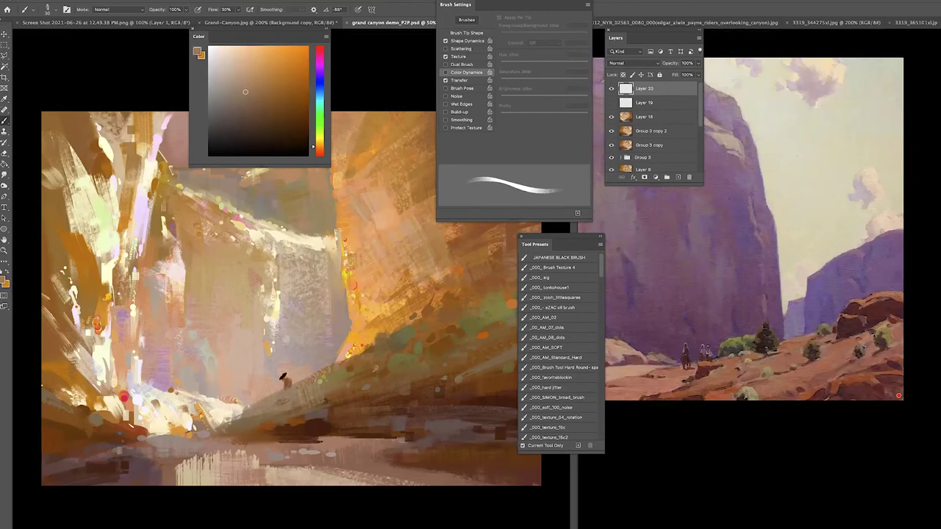
pyautogui.click(555, 357)
pyautogui.keyDown('alt'); pyautogui.click(287, 316); pyautogui.keyUp('alt')
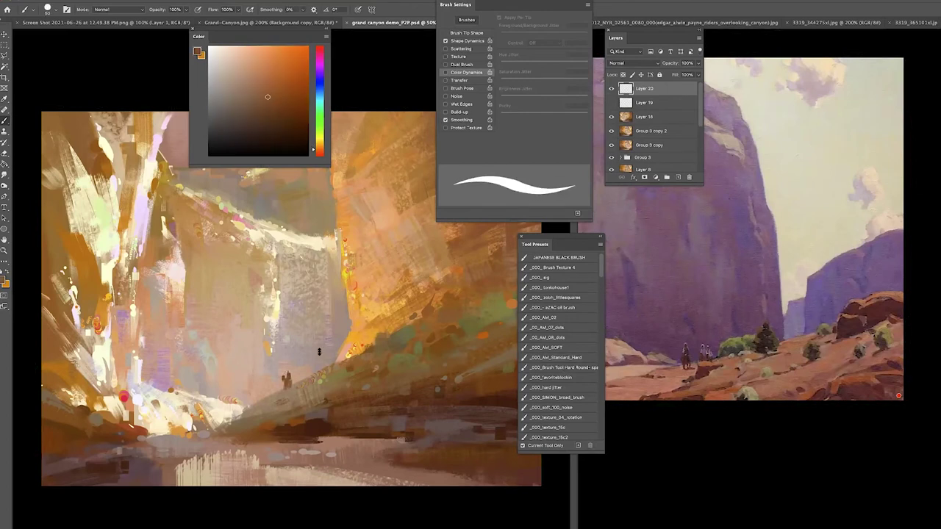
# Step: Refine the silhouette of the horse and rider by alternating brown brush strokes with erasing around the legs and body
pyautogui.hotkey('ctrl', '+')
pyautogui.press('e')
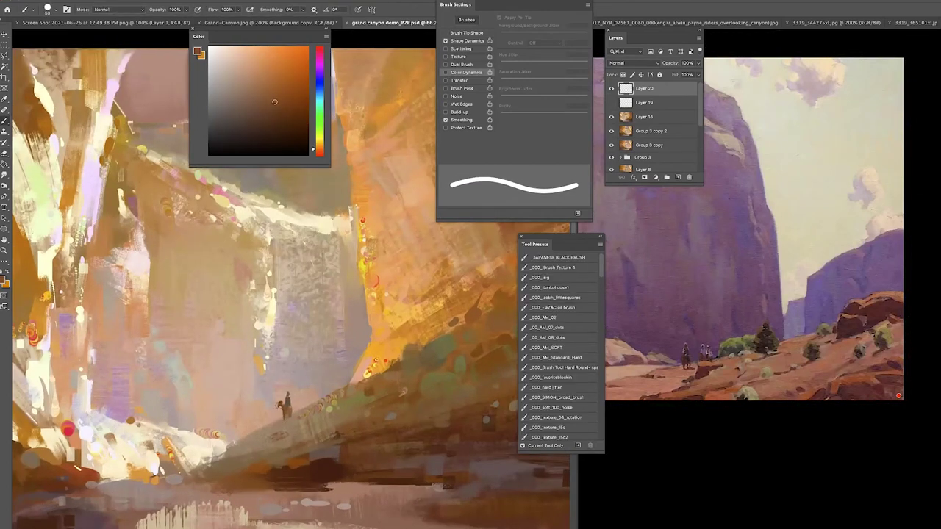
pyautogui.press('b')
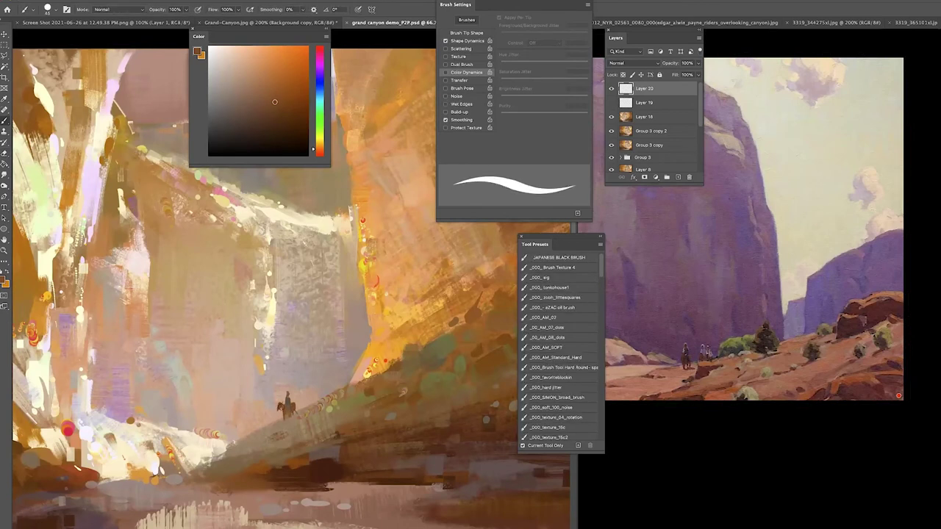
pyautogui.keyDown('alt'); pyautogui.click(281, 418); pyautogui.keyUp('alt')
pyautogui.press('e')
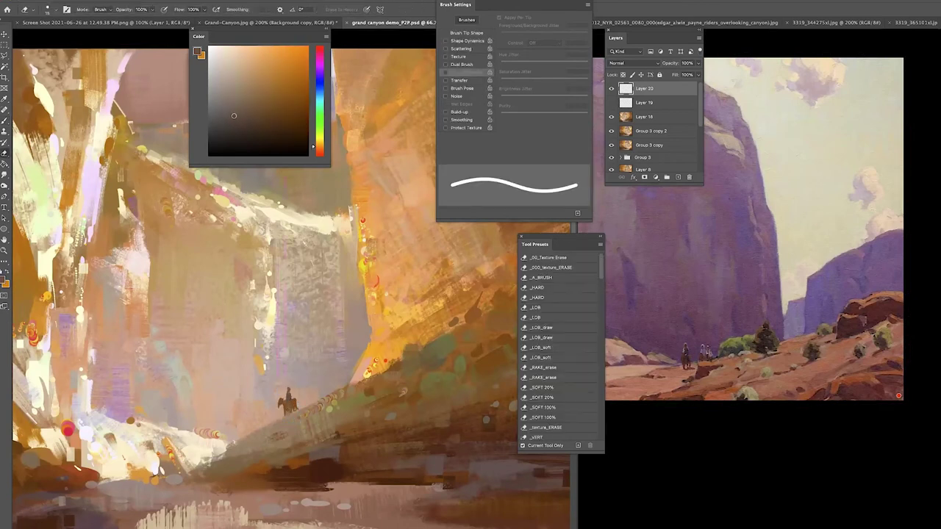
# Step: Darken the horse and rider layer with Levels, raising the black input level to about 12
pyautogui.press('i')
pyautogui.hotkey('ctrl', 'l')
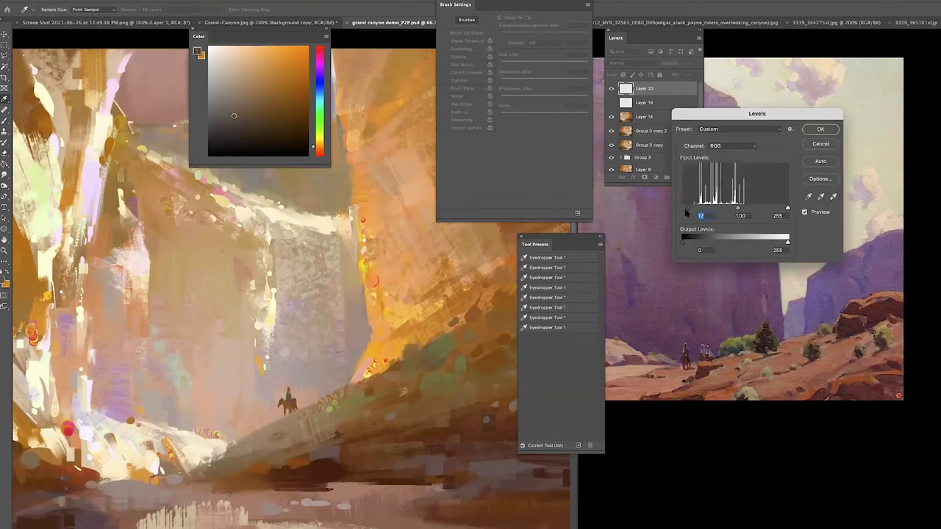
pyautogui.press('Return')
# Step: Colour the horse reddish brown and the rider's clothing dark teal, using the _000_favoriteblockin preset for textured strokes
pyautogui.press('b')
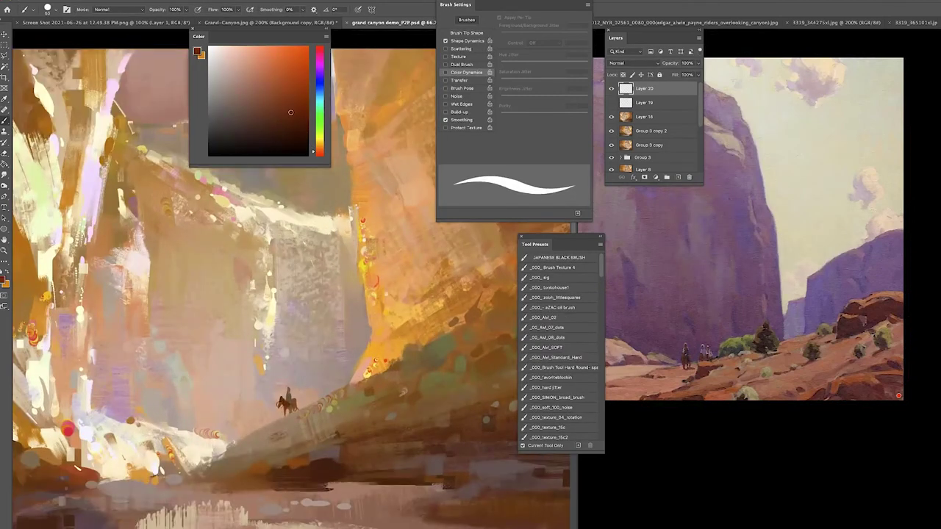
pyautogui.click(551, 377)
pyautogui.keyDown('alt'); pyautogui.click(292, 397); pyautogui.keyUp('alt')
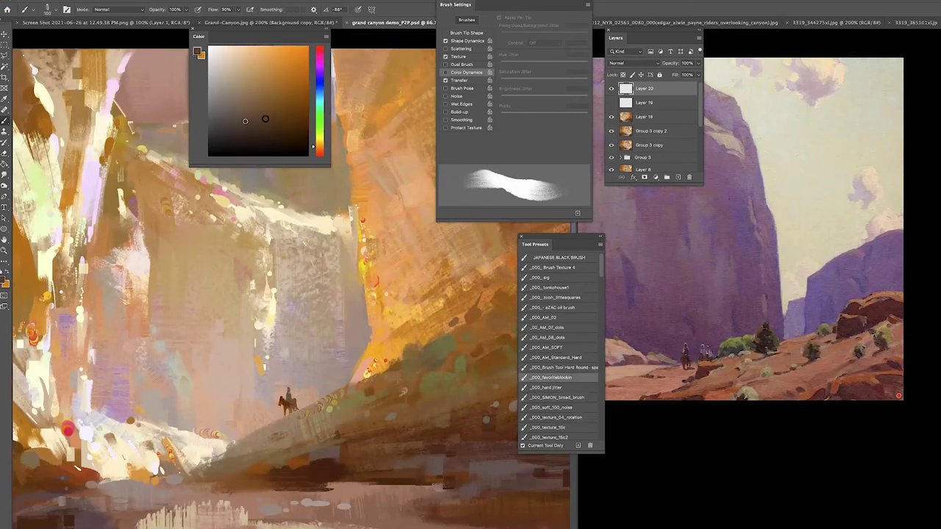
pyautogui.hotkey('ctrl', '+')
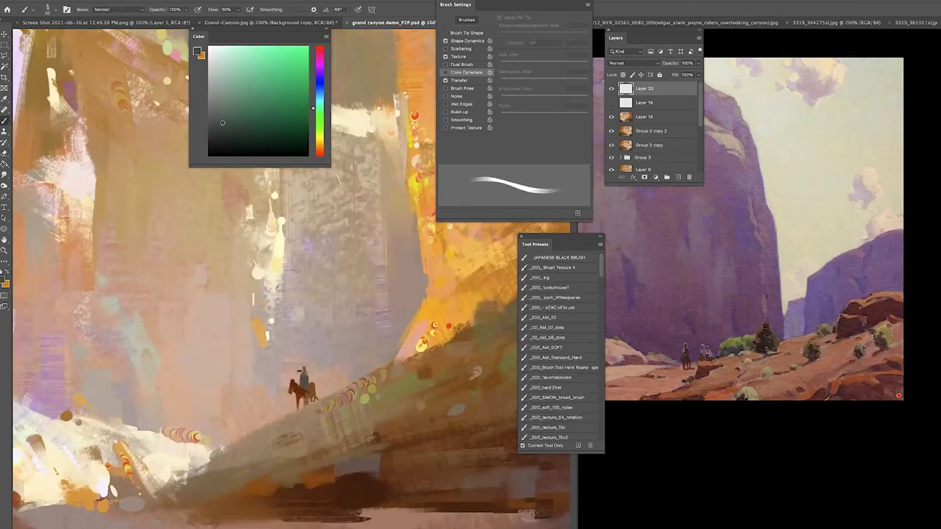
pyautogui.keyDown('alt'); pyautogui.click(302, 383); pyautogui.keyUp('alt')
pyautogui.click(258, 114)
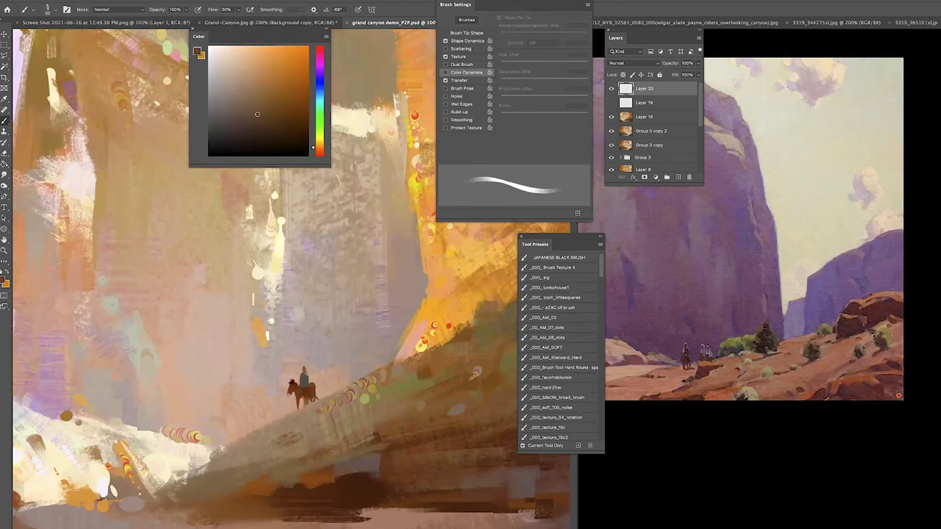
# Step: Give the rider a dark brimmed hat and refine the small details with a fine hard brush
pyautogui.click(568, 404)
pyautogui.keyDown('alt'); pyautogui.click(306, 366); pyautogui.keyUp('alt')
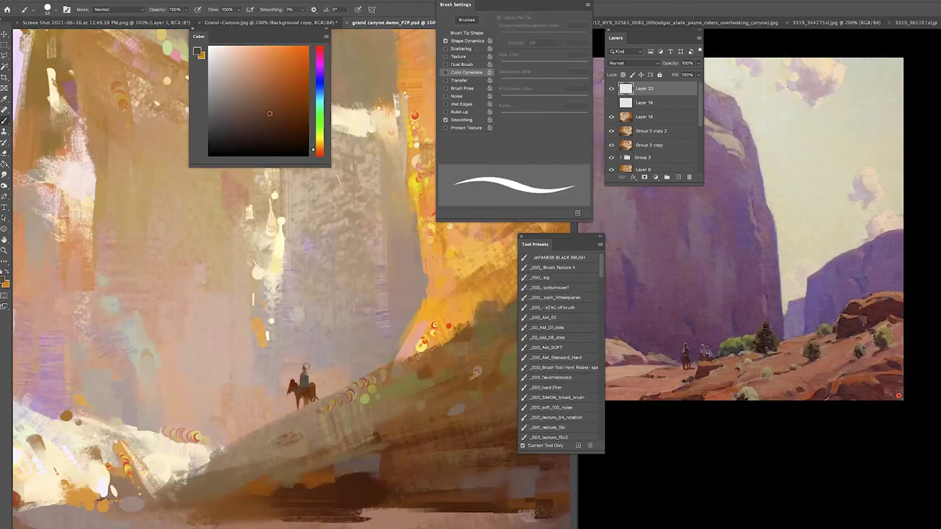
pyautogui.hotkey('ctrl', '+')
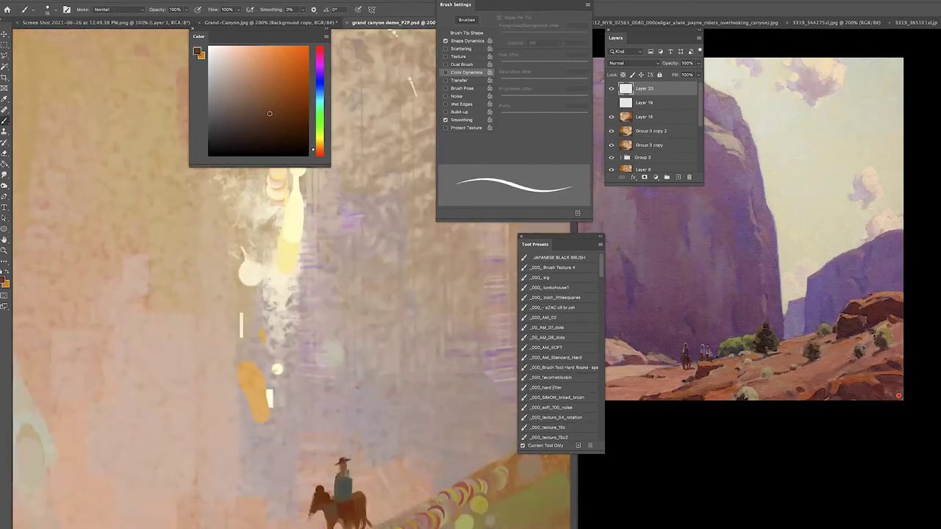
pyautogui.hotkey('ctrl', '-')
pyautogui.hotkey('ctrl', '-')
pyautogui.hotkey('ctrl', '-')
pyautogui.hotkey('ctrl', '+')
pyautogui.hotkey('ctrl', '+')
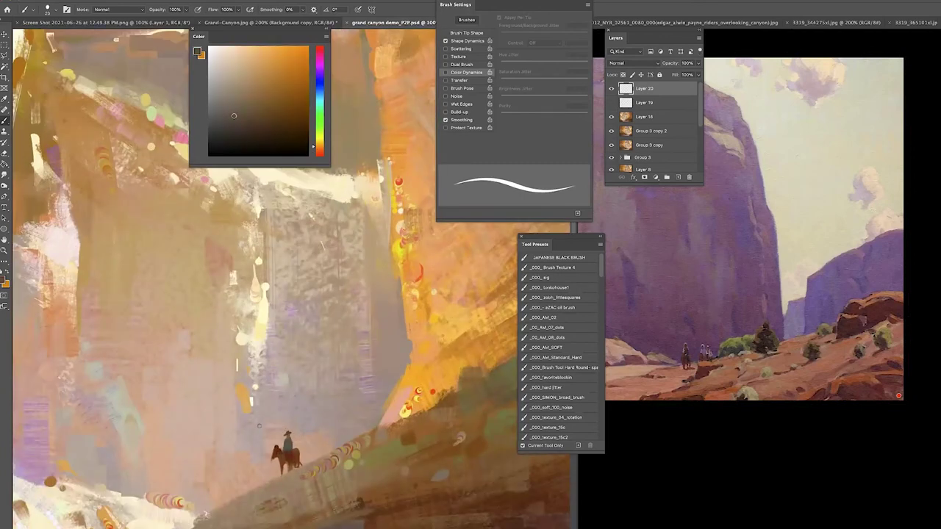
# Step: Lasso the rider's upper body and shift it slightly down onto the horse, touching up the horse's head with dark brown
pyautogui.hotkey('ctrl', '+')
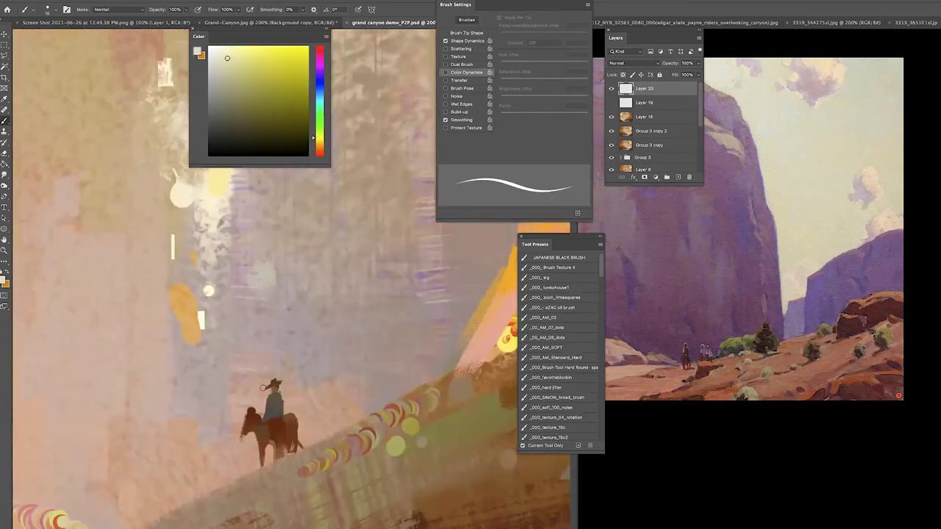
pyautogui.moveTo(246, 421); pyautogui.dragTo(262, 436)
pyautogui.press('l')
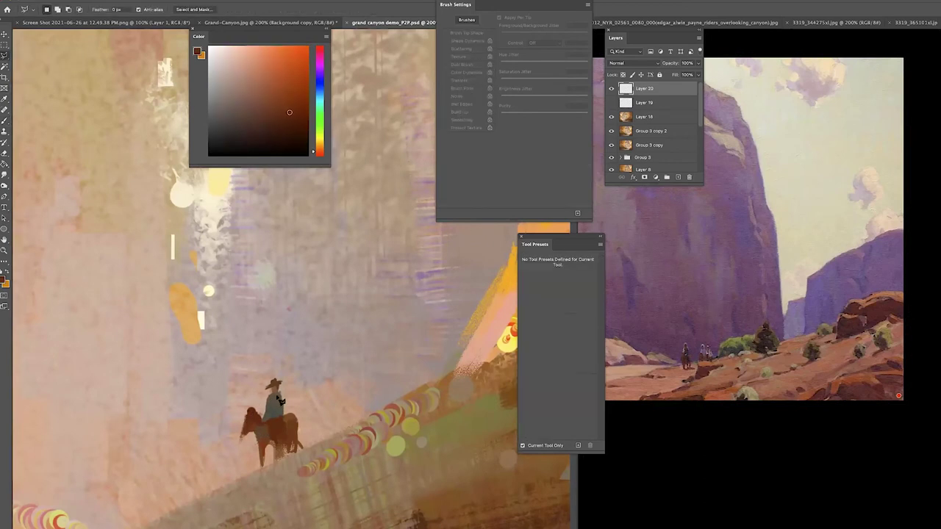
pyautogui.press('v')
pyautogui.moveTo(272, 400); pyautogui.dragTo(274, 407)
pyautogui.hotkey('ctrl', 'd')
pyautogui.press('b')
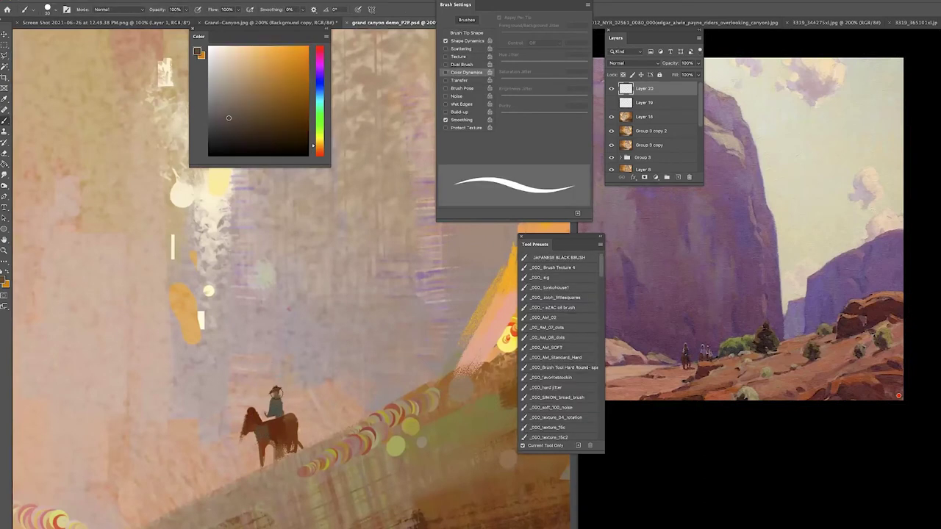
# Step: Add small pale yellow touches to the rider's hat and rework the horse with the _000_favoriteblockin preset
pyautogui.click(241, 121)
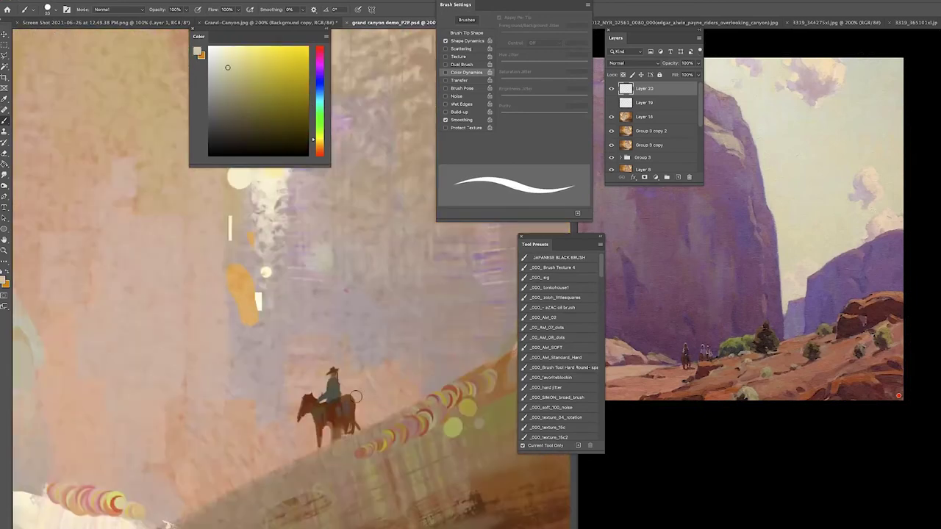
pyautogui.click(228, 61)
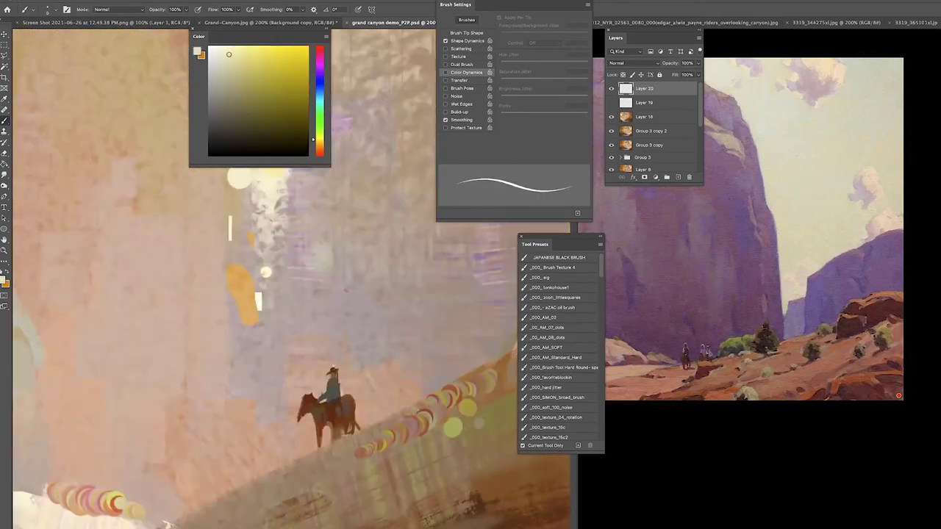
pyautogui.click(554, 377)
pyautogui.keyDown('alt'); pyautogui.click(327, 408); pyautogui.keyUp('alt')
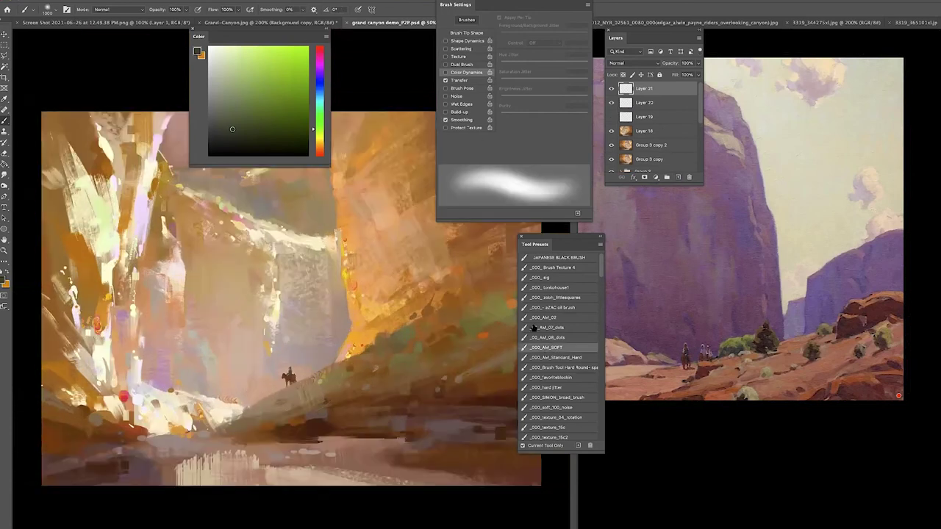
# Step: Brush soft light over the area around the rider on a new Soft Light layer, using the _000_AM_SOFT preset
pyautogui.keyDown('alt'); pyautogui.click(291, 383); pyautogui.keyUp('alt')
pyautogui.click(632, 62)
pyautogui.click(629, 174)
pyautogui.hotkey('ctrl', '-')
pyautogui.hotkey('ctrl', '-')
pyautogui.hotkey('ctrl', '+')
pyautogui.hotkey('ctrl', '+')
pyautogui.hotkey('ctrl', '+')
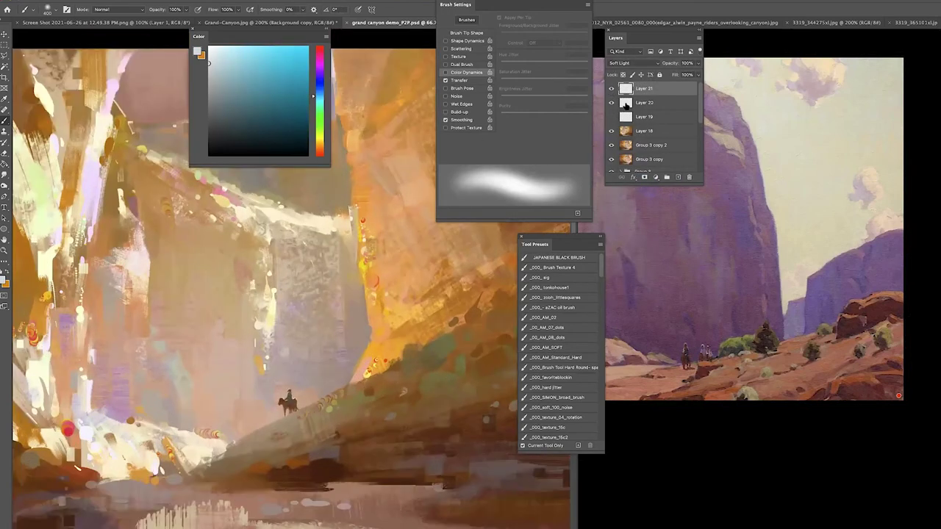
# Step: Rename the horse and rider layer cowboy and tint it soft pink on a new clipped Soft Light layer
pyautogui.click(638, 103)
pyautogui.click(678, 180)
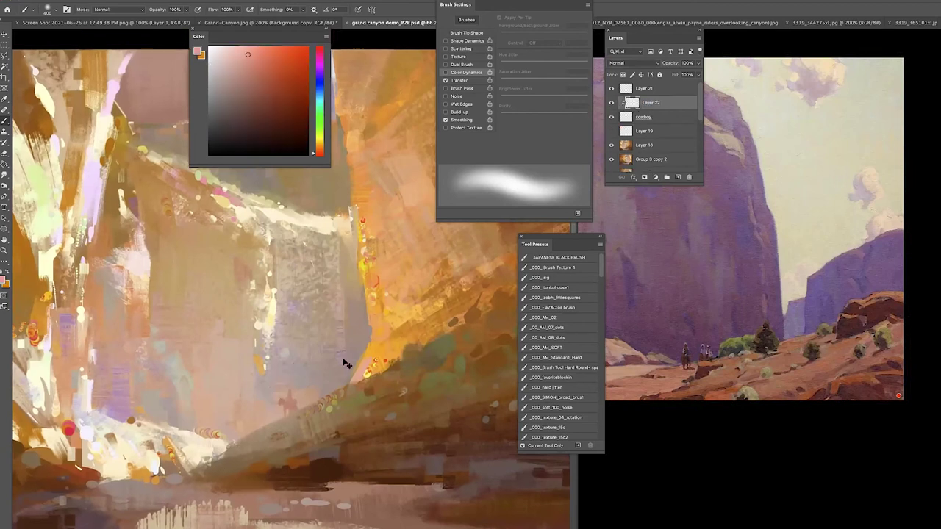
pyautogui.hotkey('ctrl', '-')
pyautogui.click(632, 62)
pyautogui.click(609, 108)
pyautogui.hotkey('ctrl', '+')
pyautogui.hotkey('ctrl', '+')
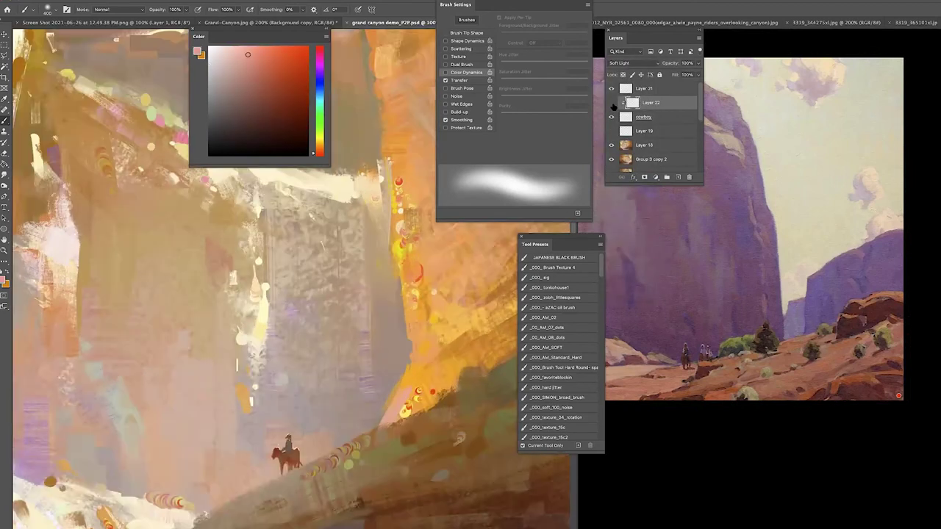
# Step: Mask the clipped pink tint with a soft black brush and duplicate the masked layer to strengthen the effect
pyautogui.click(646, 177)
pyautogui.hotkey('ctrl', '-')
pyautogui.hotkey('ctrl', '-')
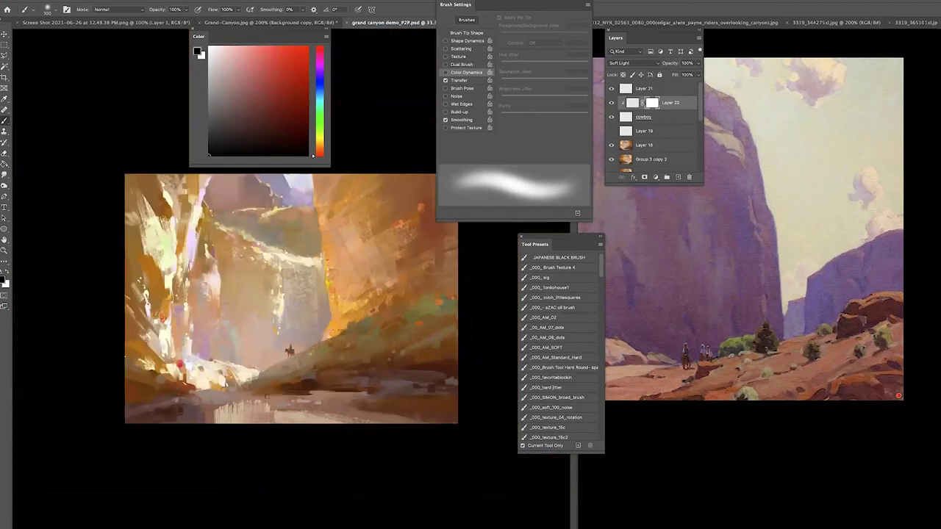
pyautogui.hotkey('ctrl', '+')
pyautogui.hotkey('ctrl', 'j')
pyautogui.hotkey('ctrl', '-')
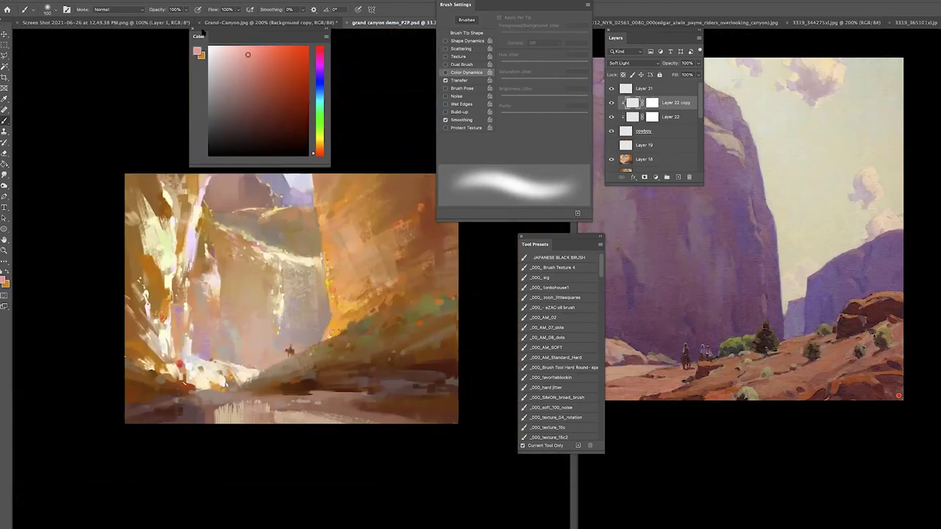
pyautogui.hotkey('ctrl', '+')
pyautogui.press('d')
pyautogui.hotkey('ctrl', '-')
pyautogui.hotkey('ctrl', '-')
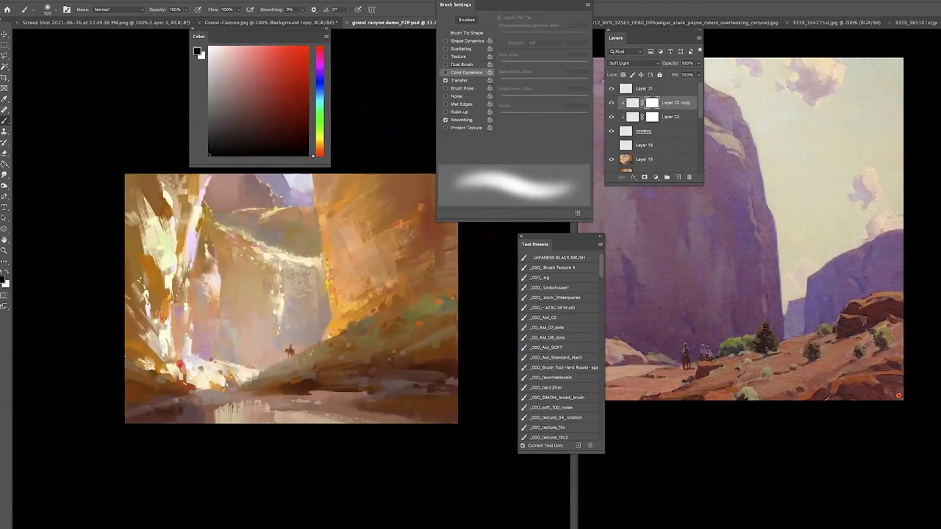
pyautogui.hotkey('ctrl', '+')
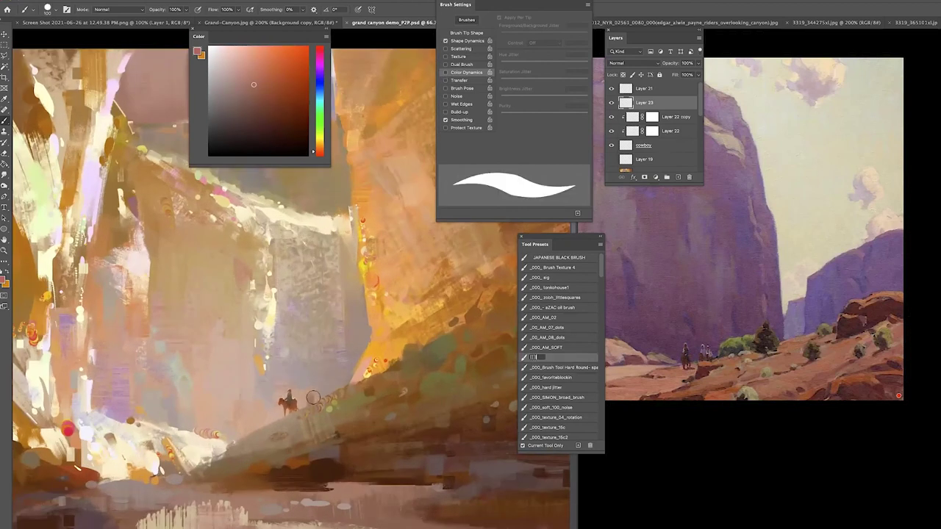
# Step: Block in a second horse and rider behind the first with reddish-brown hard brush strokes on a new layer
pyautogui.click(678, 177)
pyautogui.keyDown('alt'); pyautogui.click(312, 391); pyautogui.keyUp('alt')
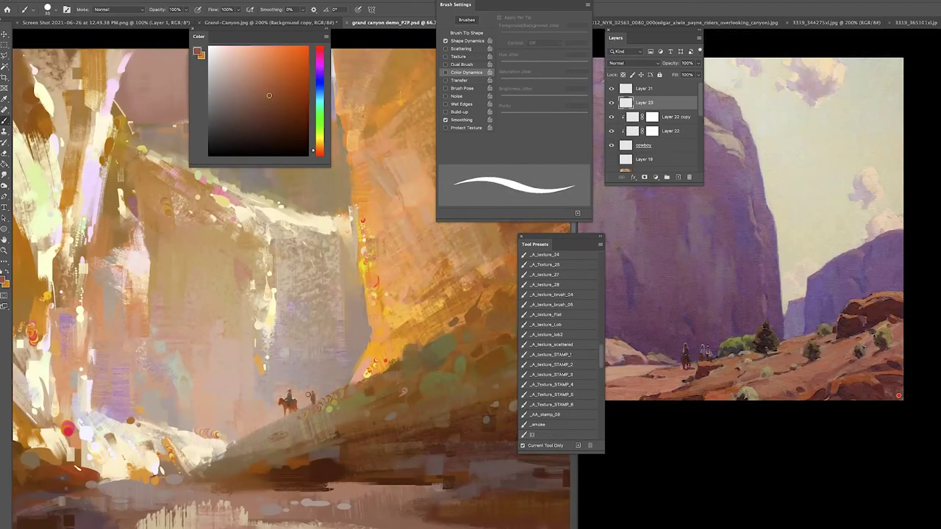
pyautogui.press(']')
pyautogui.press(']')
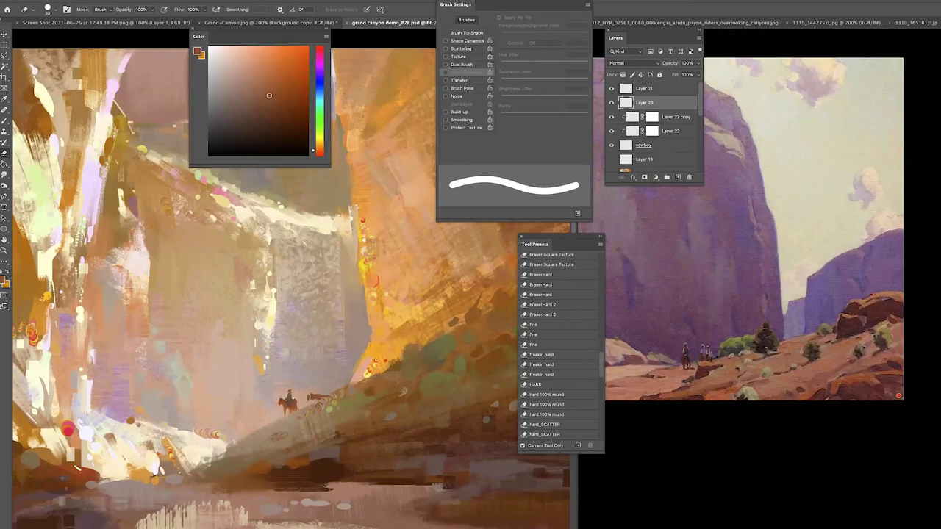
pyautogui.hotkey('ctrl', '-')
pyautogui.hotkey('ctrl', '+')
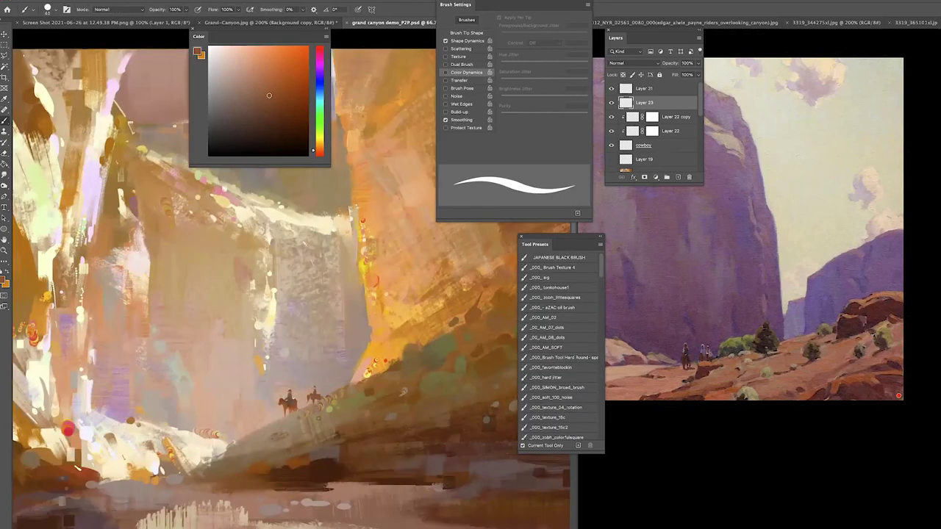
# Step: Reshape the second horse and rider into a clearer upright silhouette on the ridge, checking it at different view sizes
pyautogui.hotkey('ctrl', '-')
pyautogui.hotkey('ctrl', '-')
pyautogui.hotkey('ctrl', '1')
pyautogui.press('x')
pyautogui.press('x')
pyautogui.hotkey('ctrl', '-')
pyautogui.hotkey('ctrl', '-')
pyautogui.hotkey('ctrl', '+')
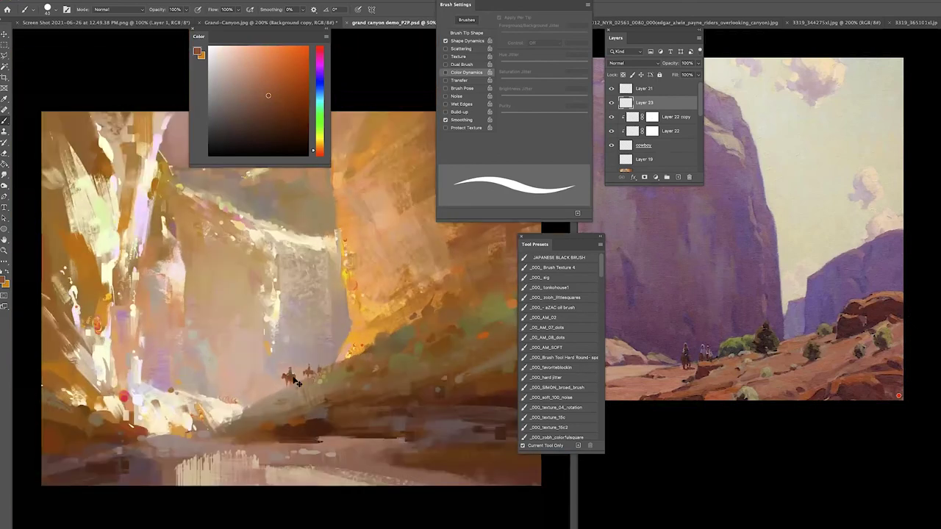
pyautogui.hotkey('ctrl', '+')
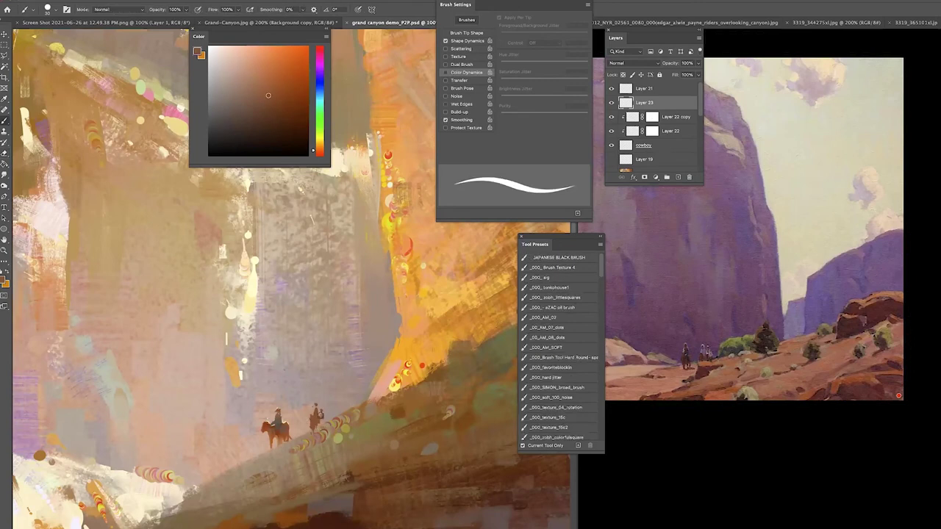
pyautogui.scroll(1, 321, 429)
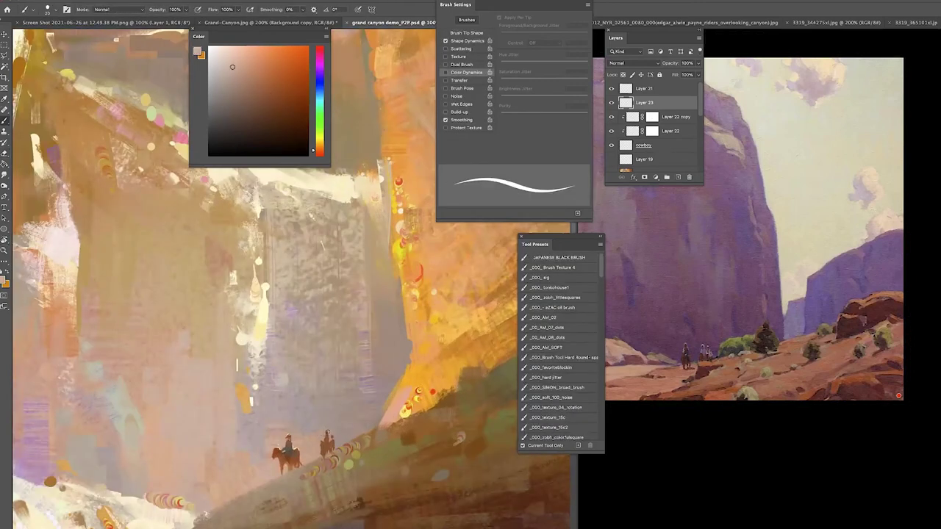
# Step: Refine the second rider's figure with dark reddish-brown strokes and muted grey-blue accents
pyautogui.click(270, 107)
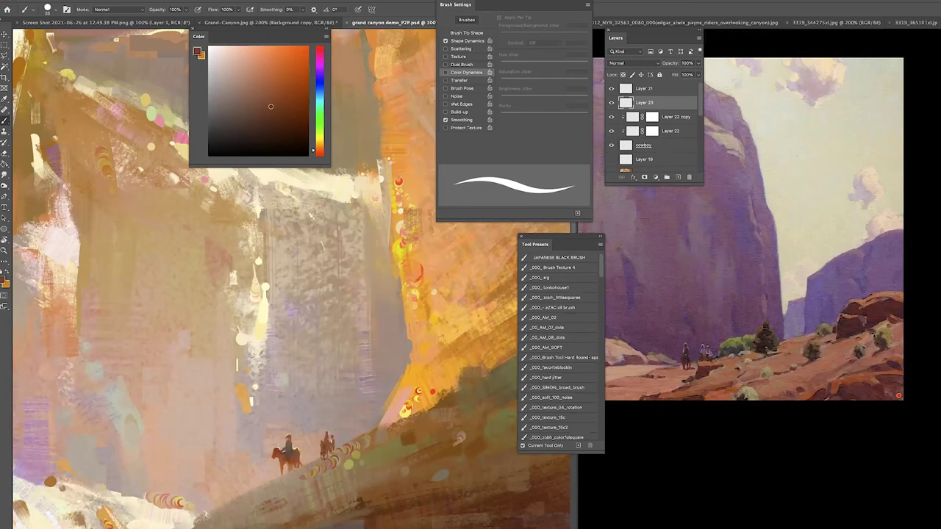
pyautogui.click(316, 89)
pyautogui.click(211, 85)
pyautogui.press('h')
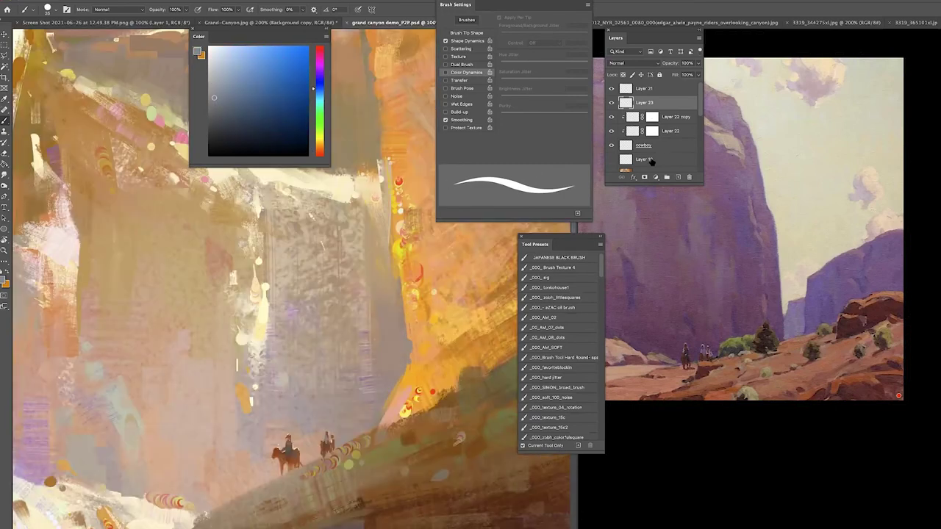
# Step: Warm up the second rider with soft orange brushing on a new clipped Soft Light layer, using _000_AM_SOFT
pyautogui.click(676, 176)
pyautogui.click(544, 346)
pyautogui.click(619, 64)
pyautogui.click(625, 176)
pyautogui.press('h')
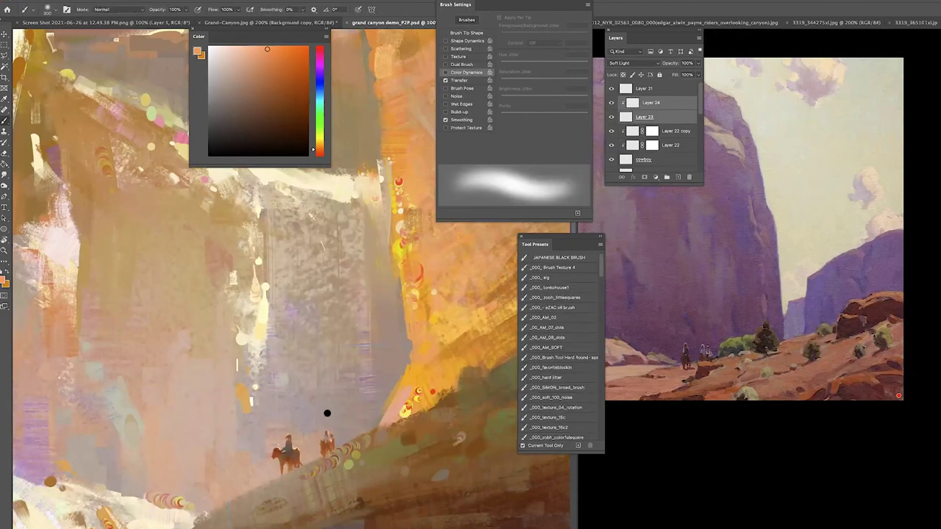
# Step: Paint pale yellow highlights on the second rider on a clipped Color Dodge layer with _000_SIMON_broad_brush, erasing the excess
pyautogui.click(677, 177)
pyautogui.click(632, 63)
pyautogui.click(624, 143)
pyautogui.click(545, 387)
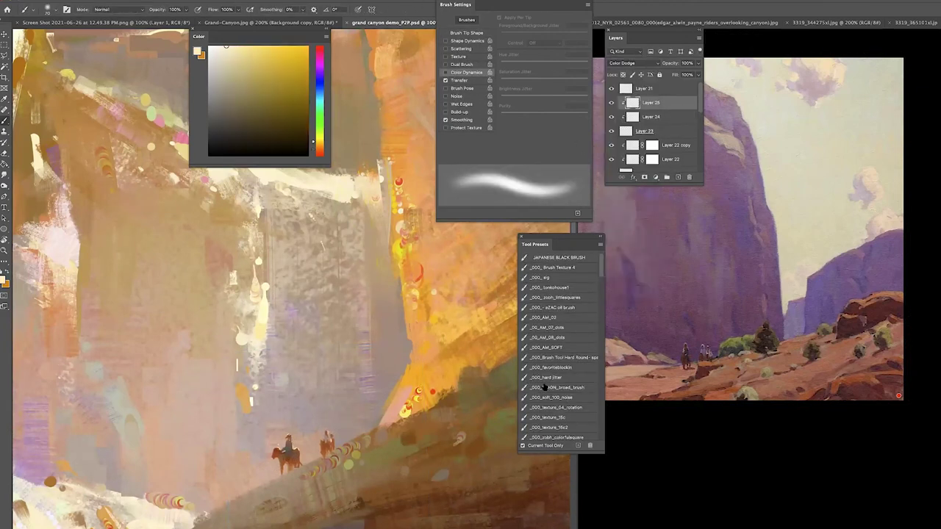
pyautogui.press('h')
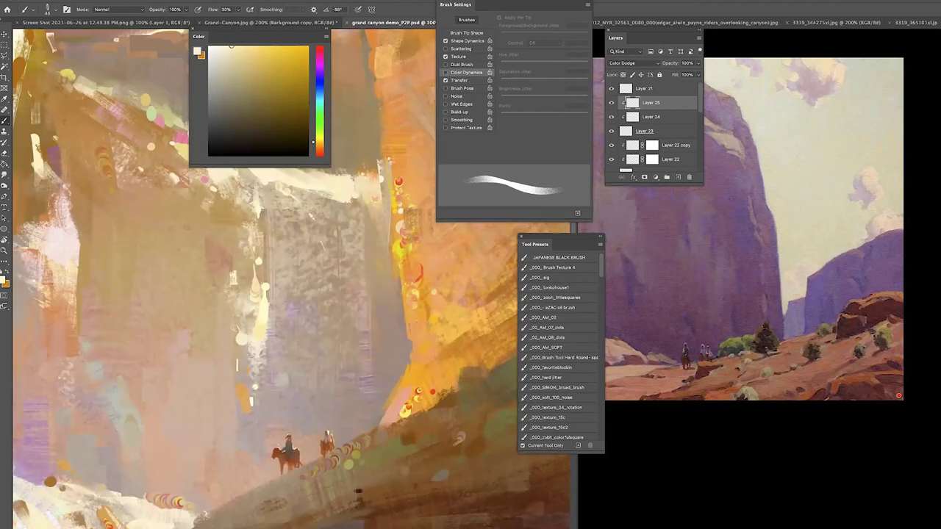
pyautogui.press('h')
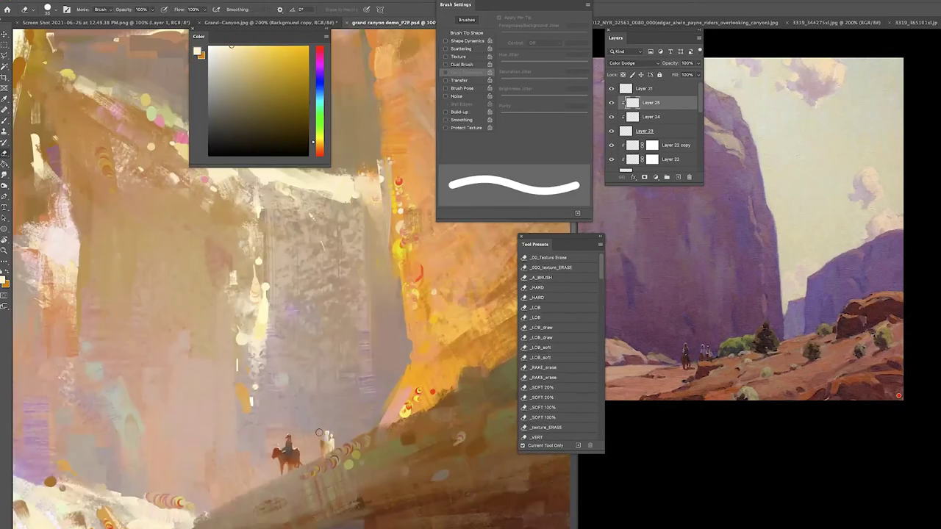
# Step: Mask the highlight layer and brush soft orange over the second rider on a new clipped Hard Light layer
pyautogui.hotkey('ctrl', 'alt', 'm')
pyautogui.keyDown('alt'); pyautogui.click(328, 448); pyautogui.keyUp('alt')
pyautogui.hotkey('ctrl', 'shift', 'alt', 'n')
pyautogui.click(634, 63)
pyautogui.click(633, 183)
pyautogui.keyDown('alt'); pyautogui.click(474, 276); pyautogui.keyUp('alt')
pyautogui.press('h')
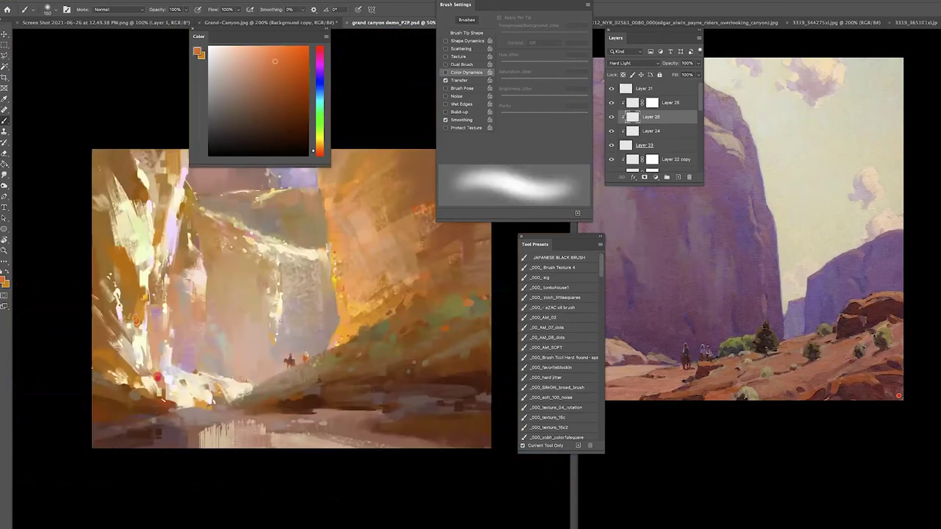
# Step: Adjust the second rider's clipped Soft Light layer with Hue/Saturation
pyautogui.press('h')
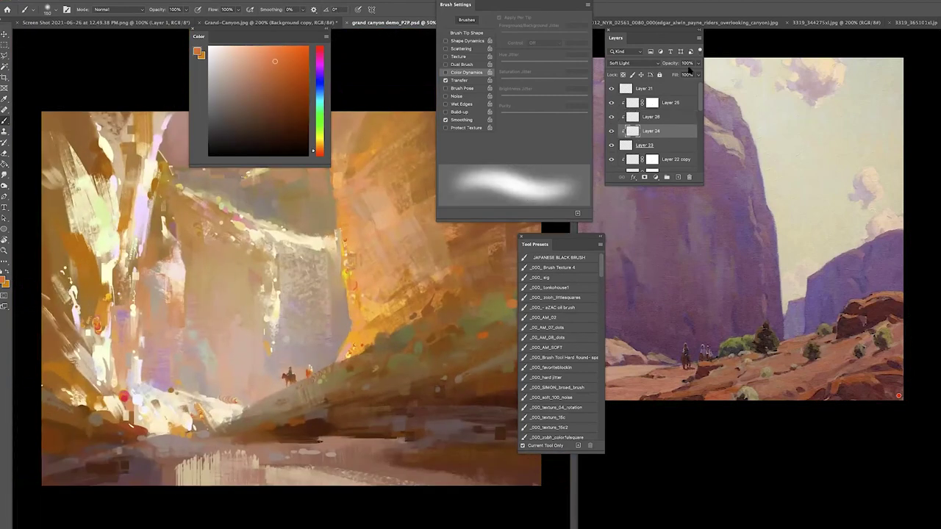
pyautogui.hotkey('ctrl', 'u')
pyautogui.moveTo(664, 168); pyautogui.dragTo(688, 168)
pyautogui.press('Return')
pyautogui.press('b')
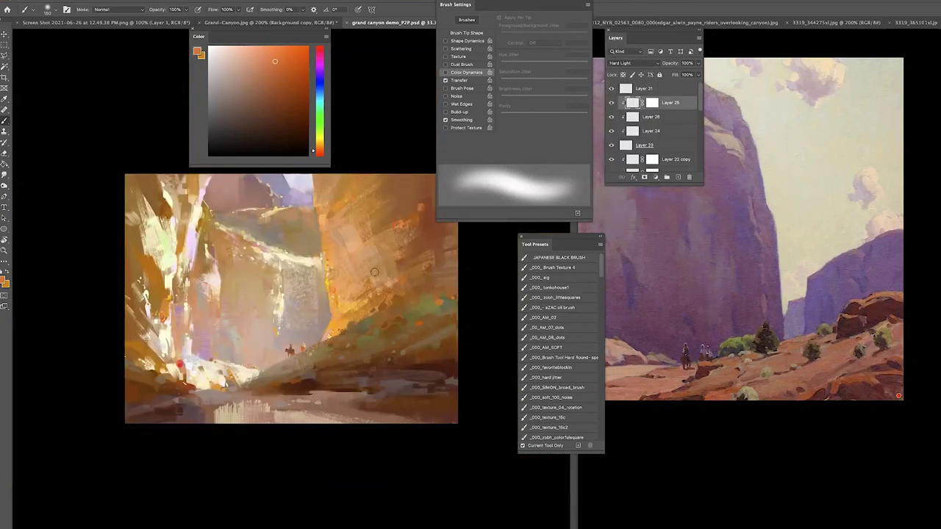
# Step: Hide the masked highlight layer and add a new clipped layer for pale yellow accents on the second rider
pyautogui.press('h')
pyautogui.click(641, 145)
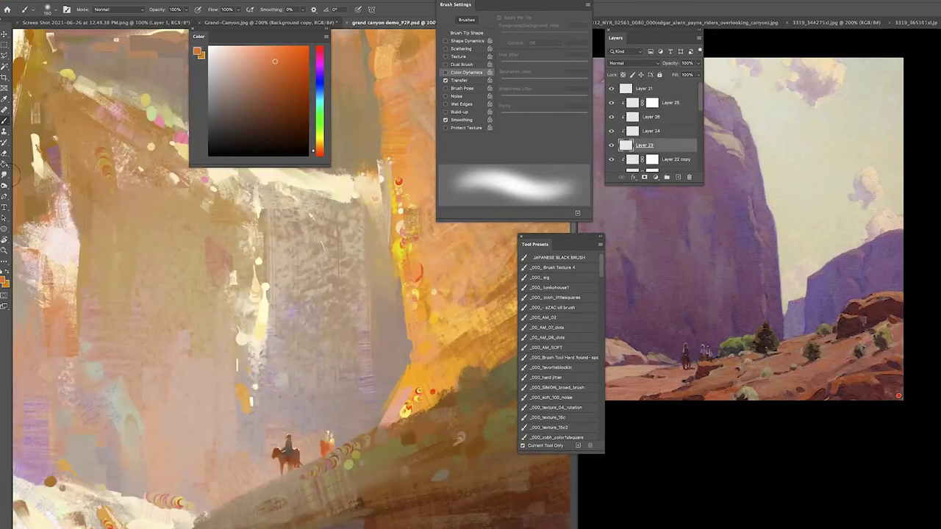
pyautogui.press('r')
pyautogui.press('h')
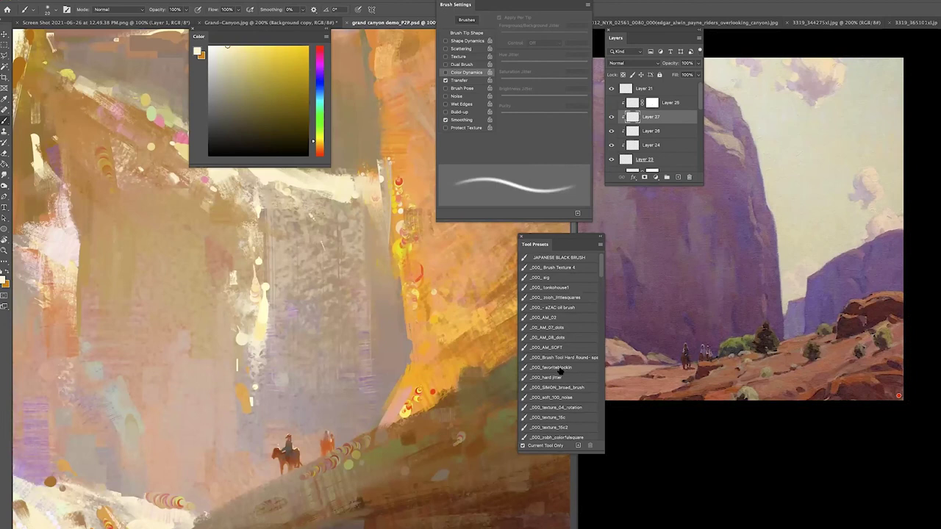
# Step: Set the hard round spaced brush to 1% spacing without scattering and test it with pale diagonal strokes on a new layer
pyautogui.click(556, 358)
pyautogui.moveTo(601, 445); pyautogui.dragTo(646, 463)
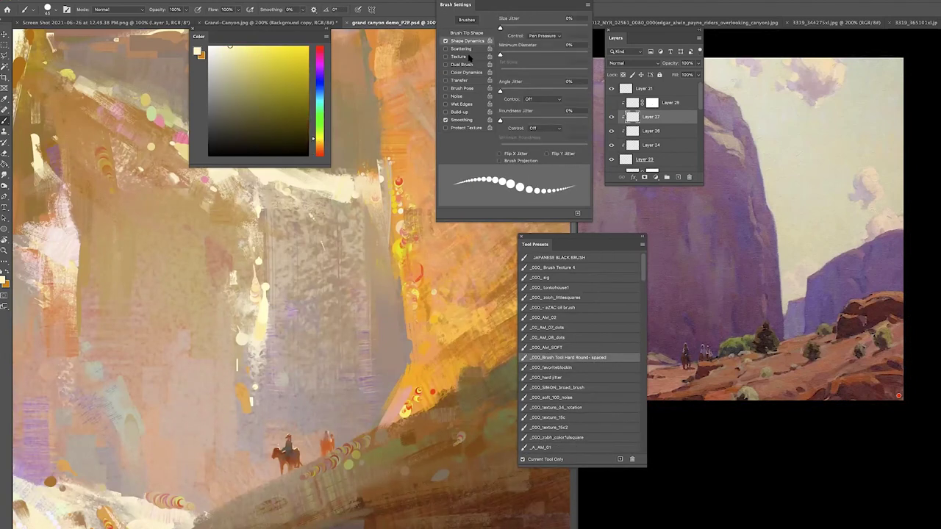
pyautogui.moveTo(615, 117); pyautogui.dragTo(615, 103)
pyautogui.moveTo(383, 253); pyautogui.dragTo(313, 403)
pyautogui.moveTo(318, 246); pyautogui.dragTo(277, 368)
pyautogui.moveTo(318, 298); pyautogui.dragTo(288, 384)
pyautogui.moveTo(294, 361); pyautogui.dragTo(259, 419)
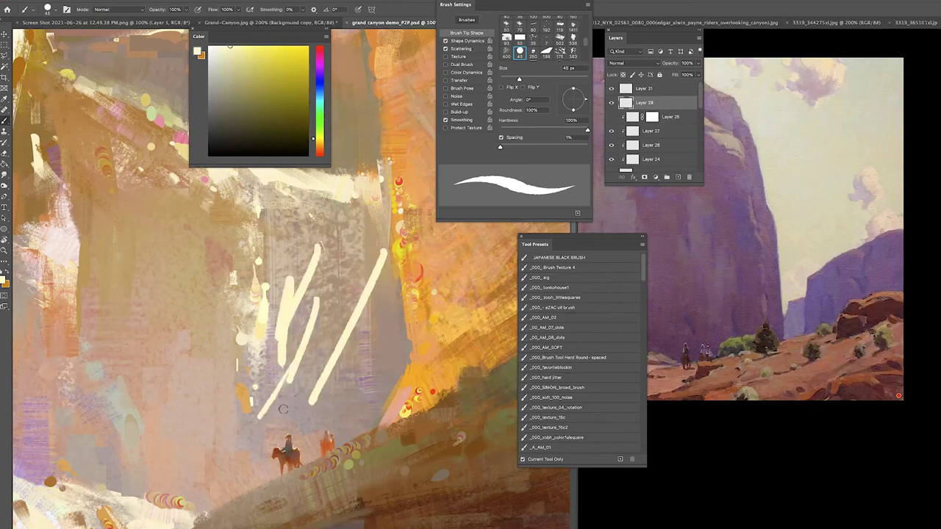
pyautogui.moveTo(376, 208); pyautogui.dragTo(317, 325)
# Step: Save the brush as a tool preset named _000_hard and clear the pale test strokes from the cliff
pyautogui.click(642, 244)
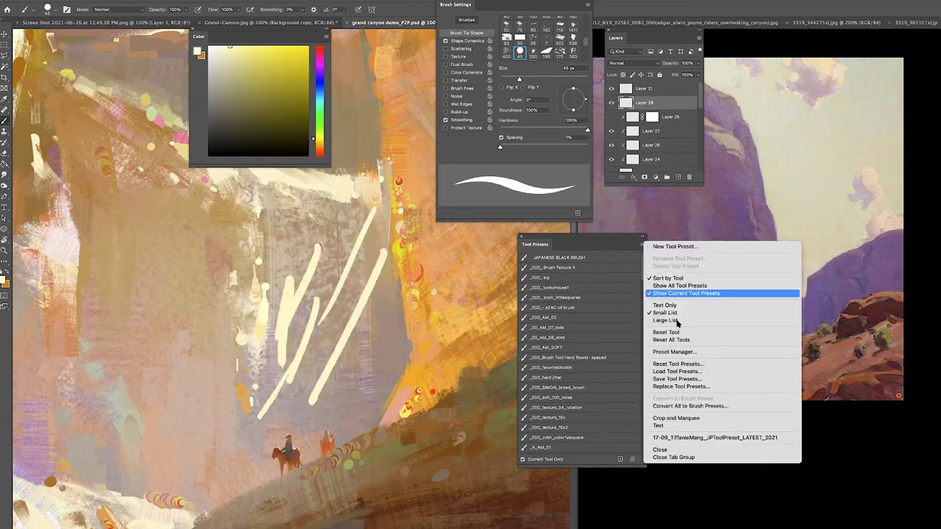
pyautogui.click(665, 248)
pyautogui.write('_000_hard')
pyautogui.press('Return')
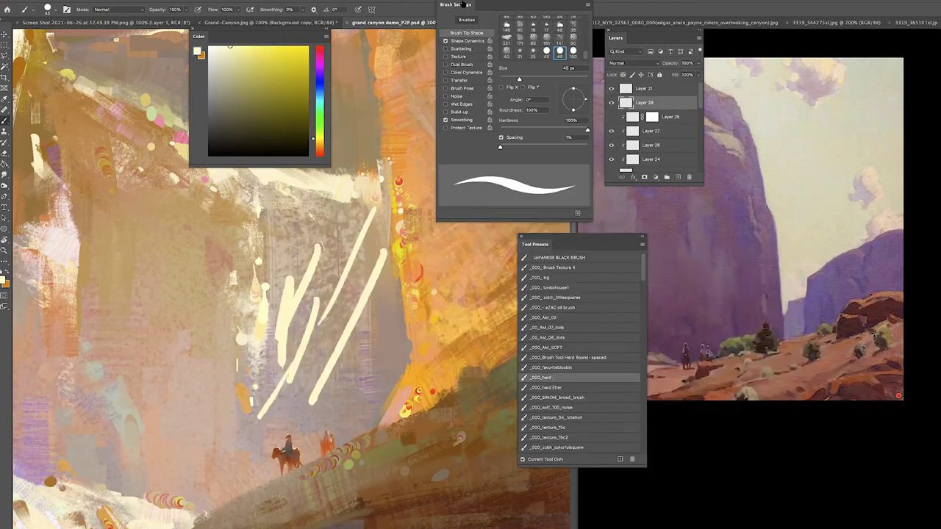
pyautogui.press('Delete')
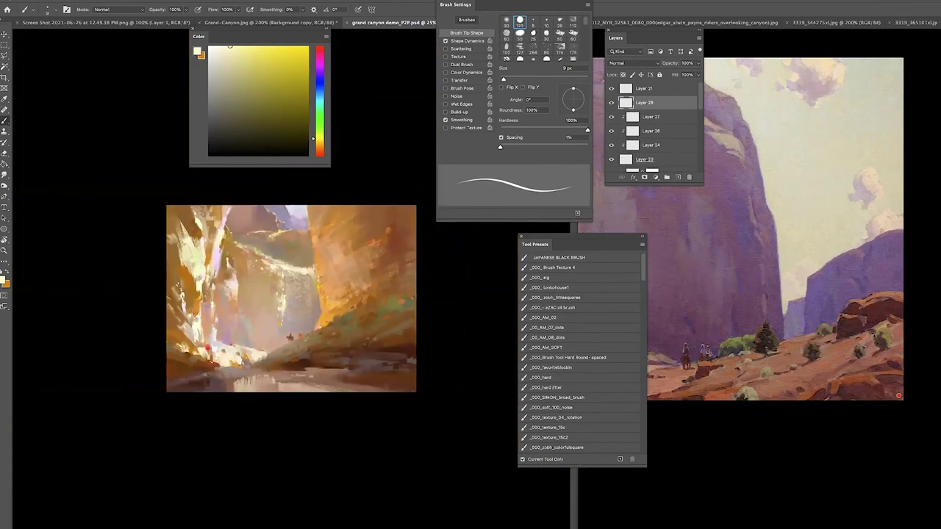
# Step: Set the clipped Layer 26 over the second rider to Overlay blending
pyautogui.click(632, 146)
pyautogui.hotkey('ctrl', '+')
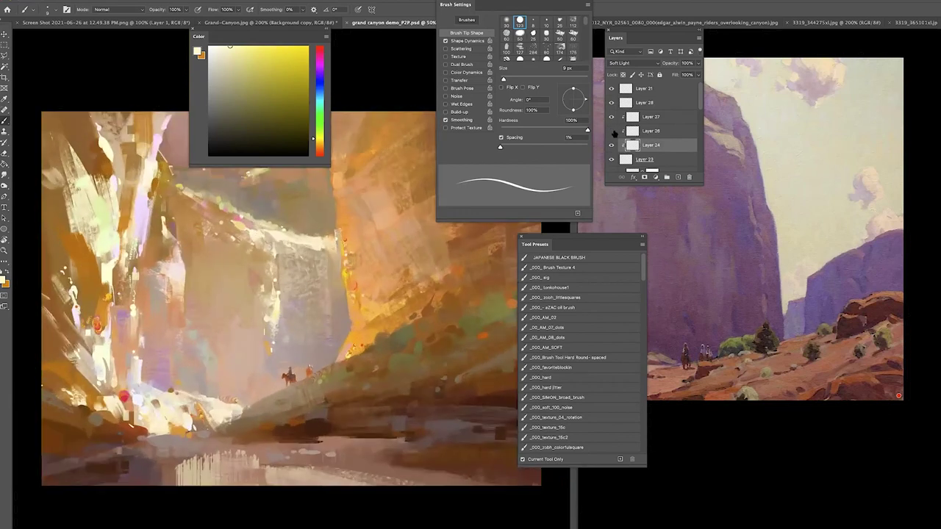
pyautogui.click(631, 131)
pyautogui.click(632, 62)
pyautogui.click(616, 56)
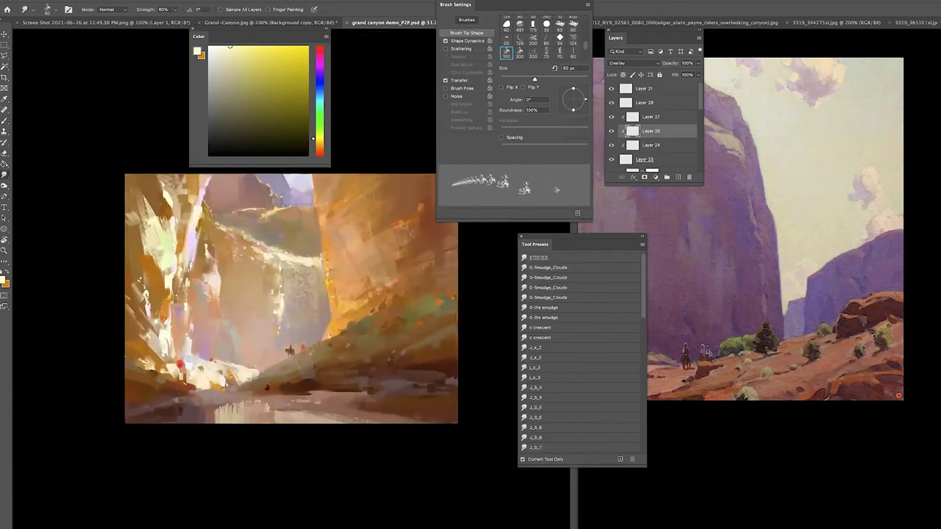
# Step: Toggle the visibility of the grouped rider layers for comparison and merge Layer 19 into Layer 18
pyautogui.moveTo(610, 104); pyautogui.dragTo(611, 115)
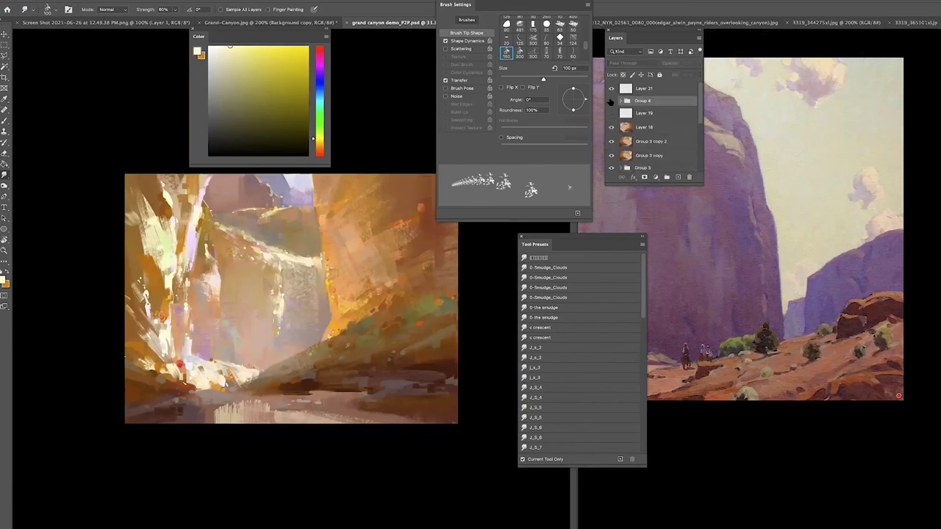
pyautogui.hotkey('ctrl', 'e')
pyautogui.hotkey('ctrl', '-')
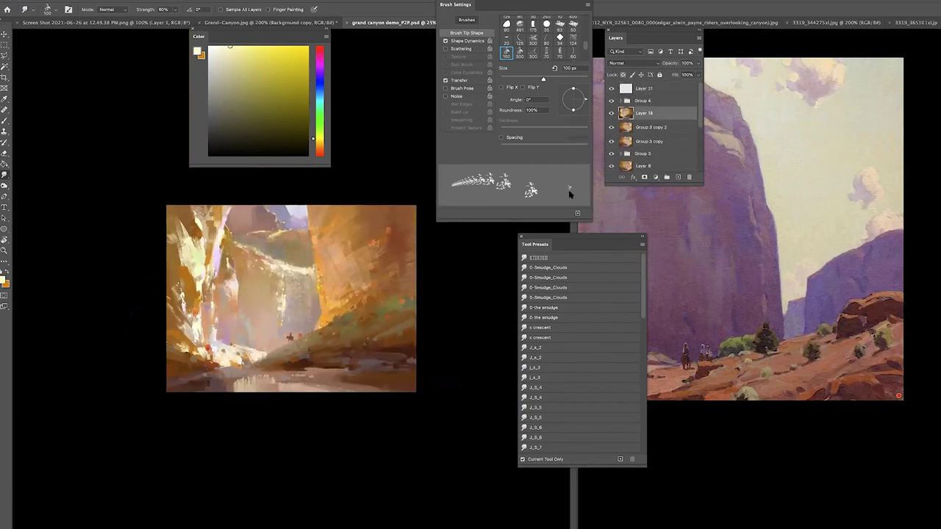
# Step: Sample colours across the central cliff, the ridge and the distant mesa to examine their hue and saturation
pyautogui.hotkey('ctrl', '+')
pyautogui.hotkey('ctrl', '+')
pyautogui.press('i')
pyautogui.click(220, 304)
pyautogui.click(296, 330)
pyautogui.click(180, 229)
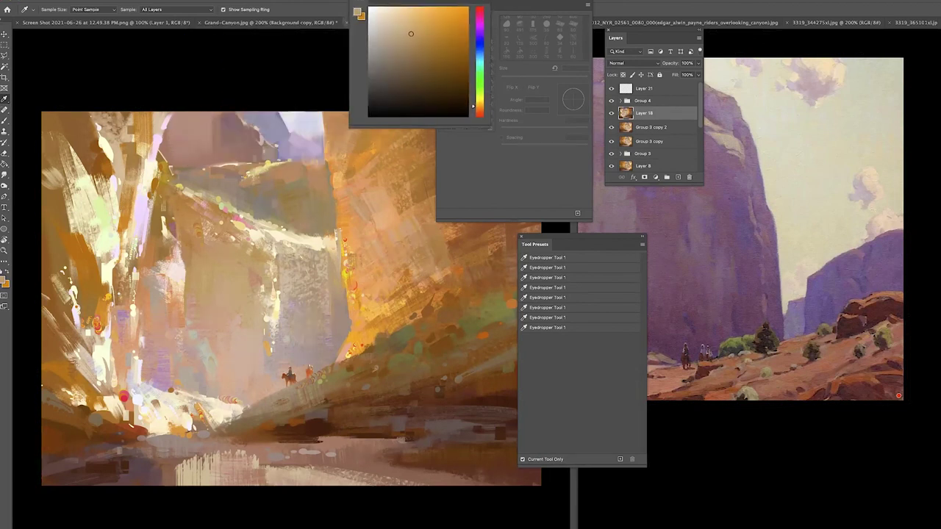
pyautogui.click(213, 138)
pyautogui.click(242, 126)
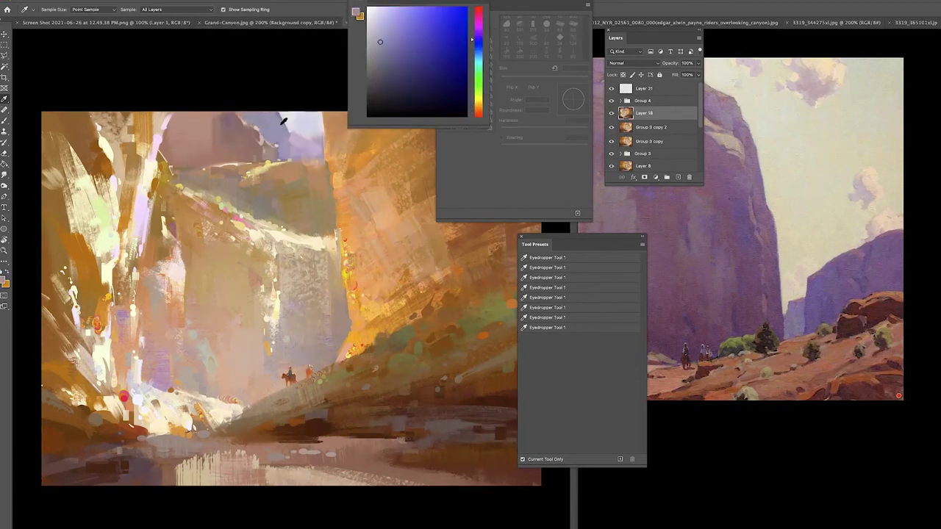
# Step: Toggle Proof Colors to compare the whole painting's values, and sample an orange from the cliff
pyautogui.hotkey('ctrl', 'y')
pyautogui.hotkey('ctrl', '-')
pyautogui.hotkey('ctrl', '-')
pyautogui.hotkey('ctrl', '-')
pyautogui.hotkey('ctrl', 'y')
pyautogui.hotkey('ctrl', '+')
pyautogui.hotkey('ctrl', '+')
pyautogui.click(154, 269)
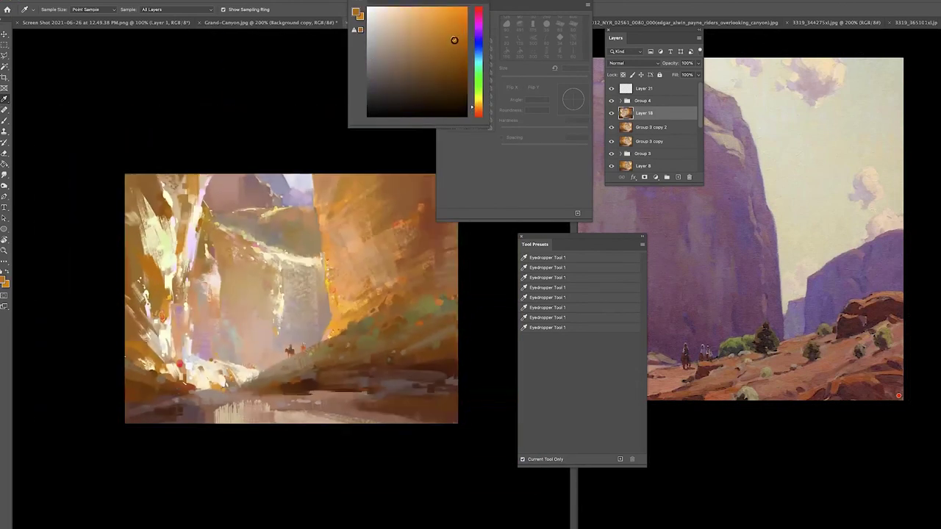
# Step: Move the Color panel clear of the brush settings and try a darker colour with a warm hue
pyautogui.moveTo(413, 131); pyautogui.dragTo(413, 42)
pyautogui.click(320, 33)
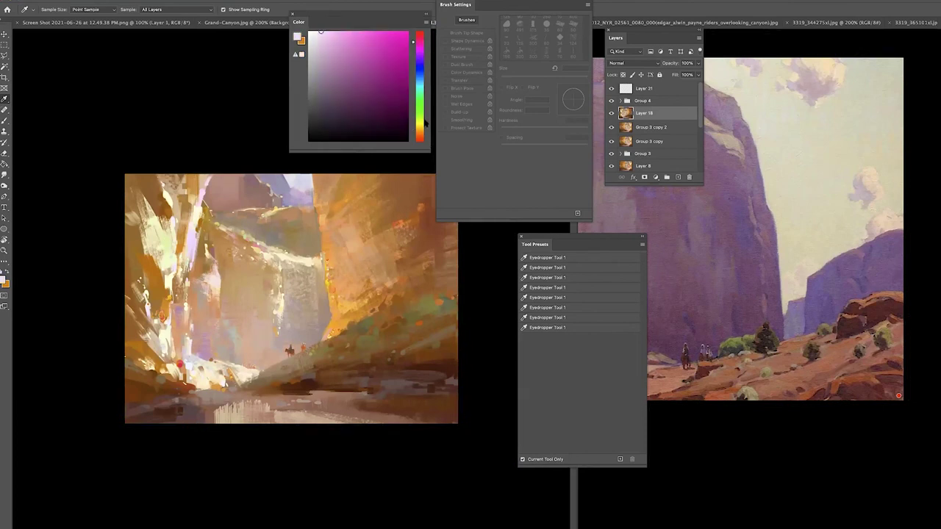
pyautogui.click(420, 123)
pyautogui.click(378, 113)
pyautogui.click(420, 135)
# Step: Switch to the _000_hard jitter brush, sample a cliff colour and reduce the brush size to 125 px
pyautogui.press('b')
pyautogui.hotkey('ctrl', '+')
pyautogui.click(527, 388)
pyautogui.keyDown('alt'); pyautogui.click(111, 301); pyautogui.keyUp('alt')
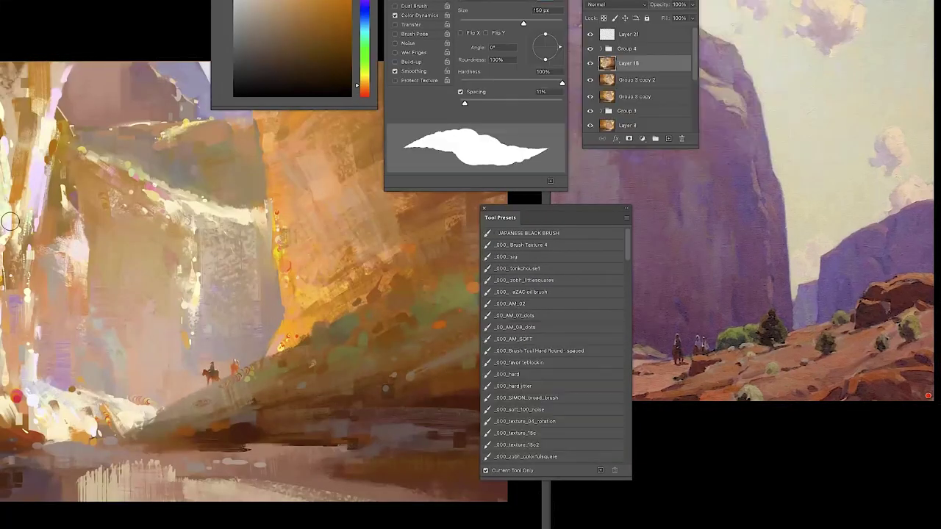
pyautogui.press('[')
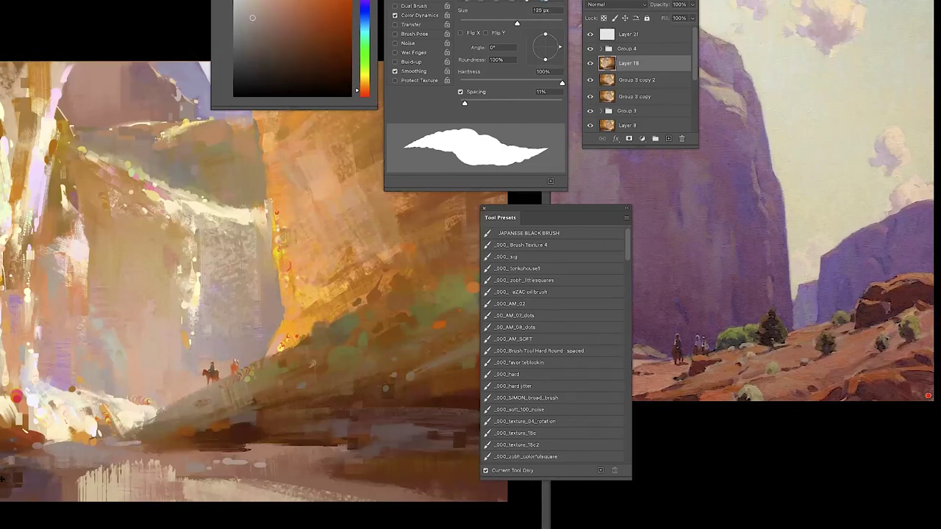
pyautogui.hotkey('ctrl', '-')
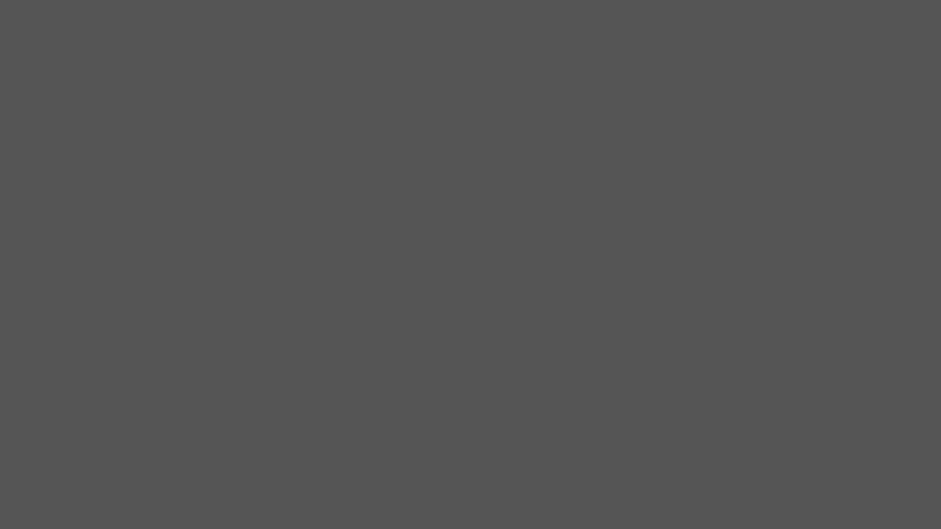